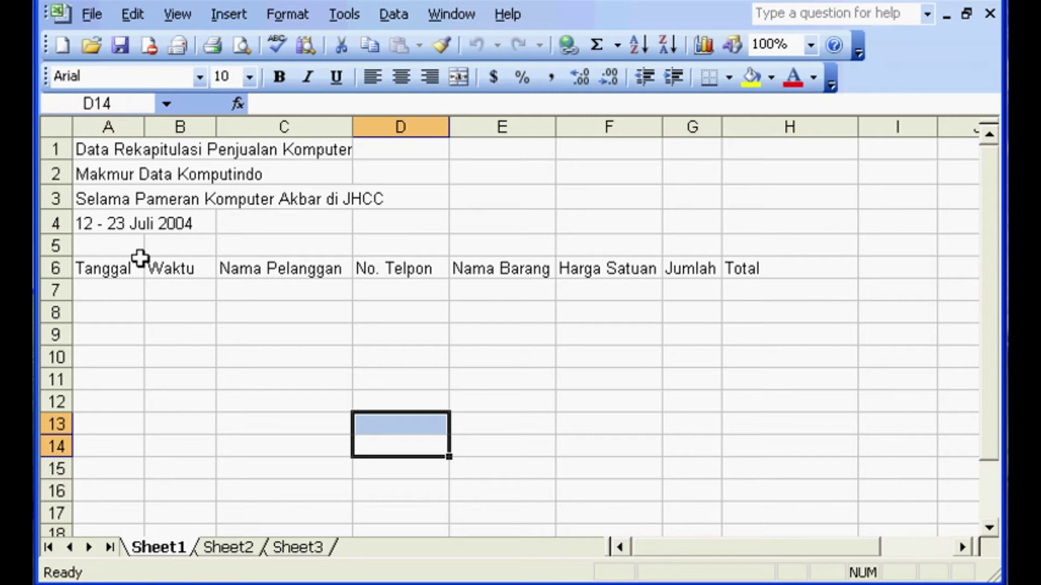
- Compare the blank Sheet2 and Sheet3 with Sheet1's sales table, ending on Sheet2 cell A2
click(222, 550)
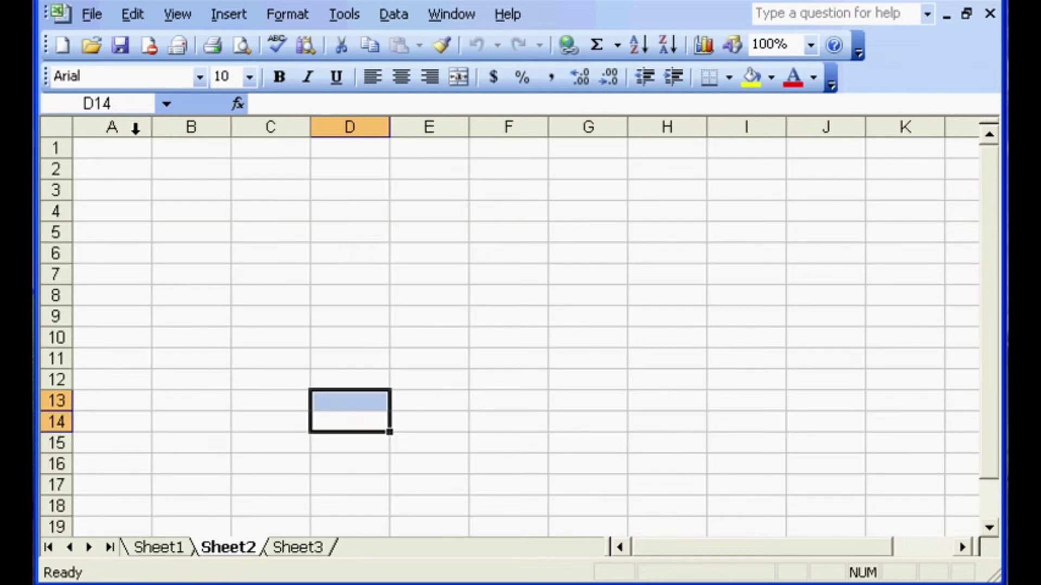
click(281, 549)
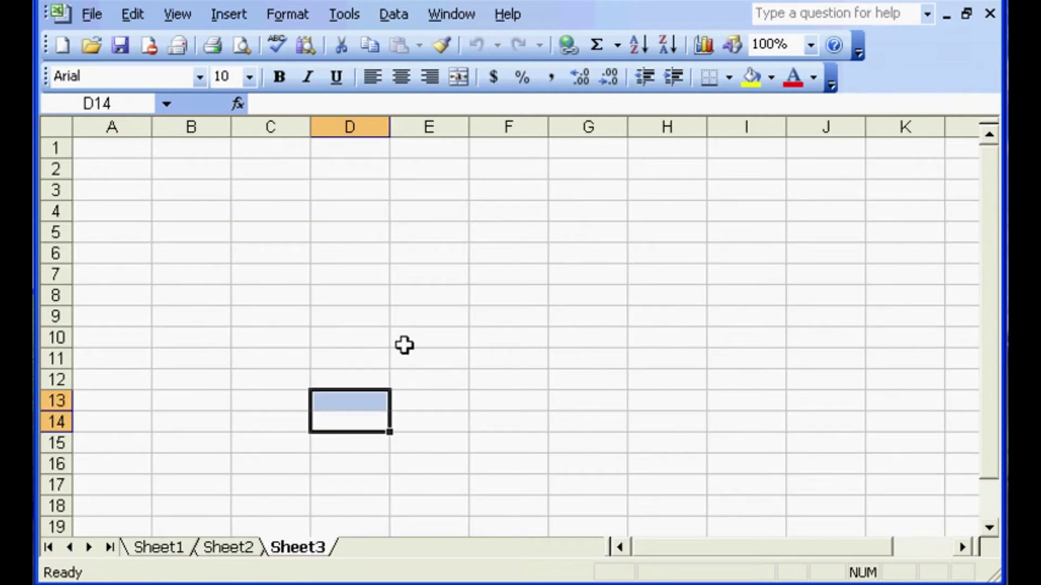
click(254, 548)
click(284, 548)
click(257, 548)
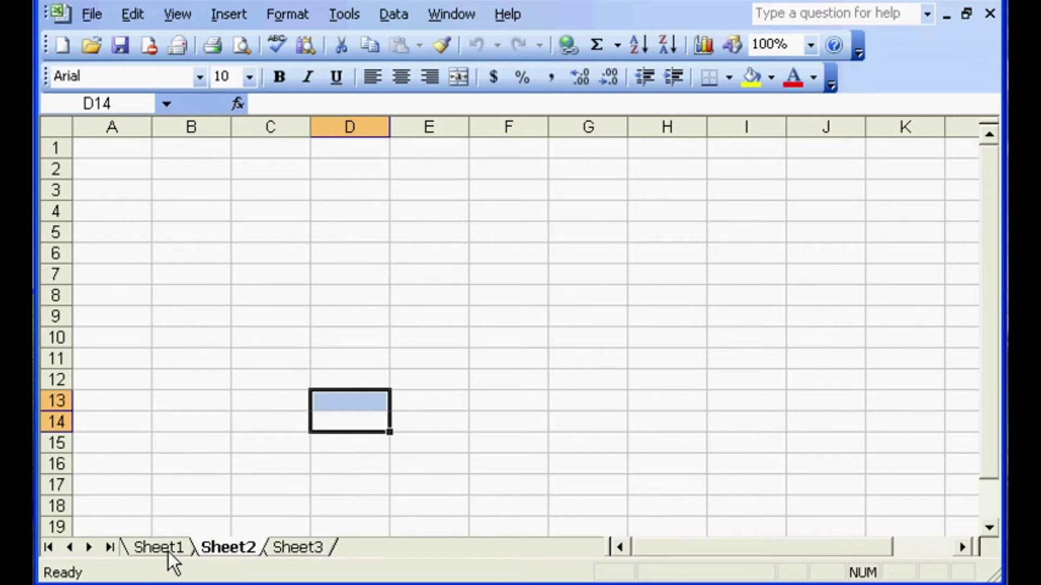
click(169, 549)
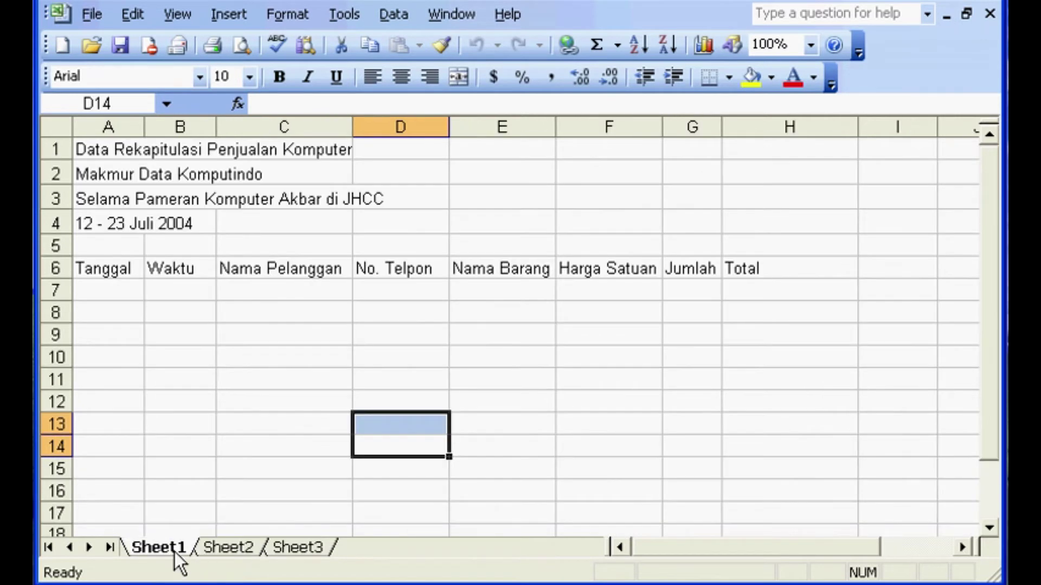
click(219, 551)
click(284, 551)
click(239, 550)
click(186, 551)
click(247, 546)
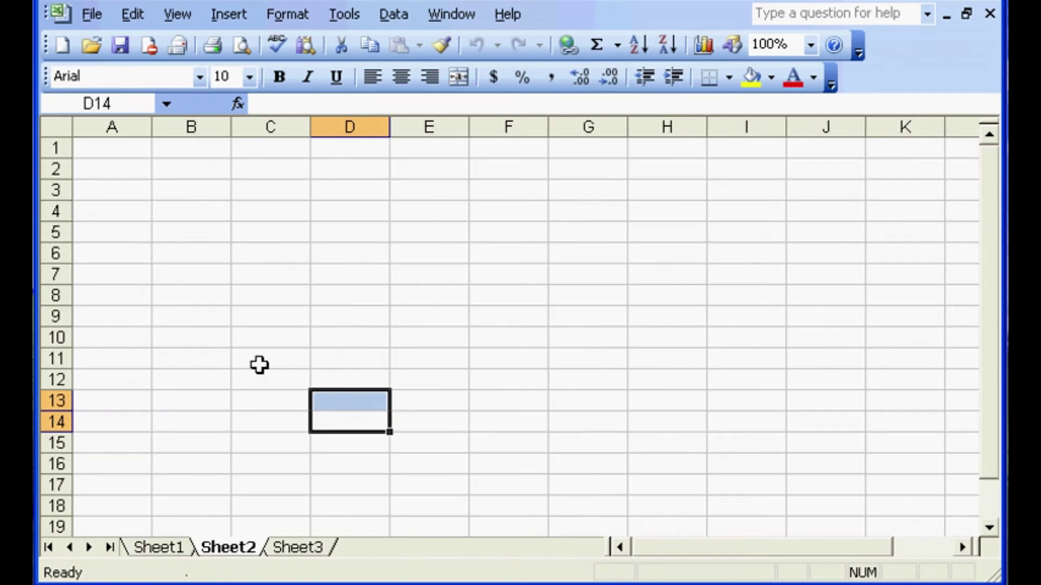
click(121, 173)
- Enter test text 'fsgsdffg', 'sdafsd' and 'sdaf' on Sheet2, then clear A2:B10
text(fsgsdffg)
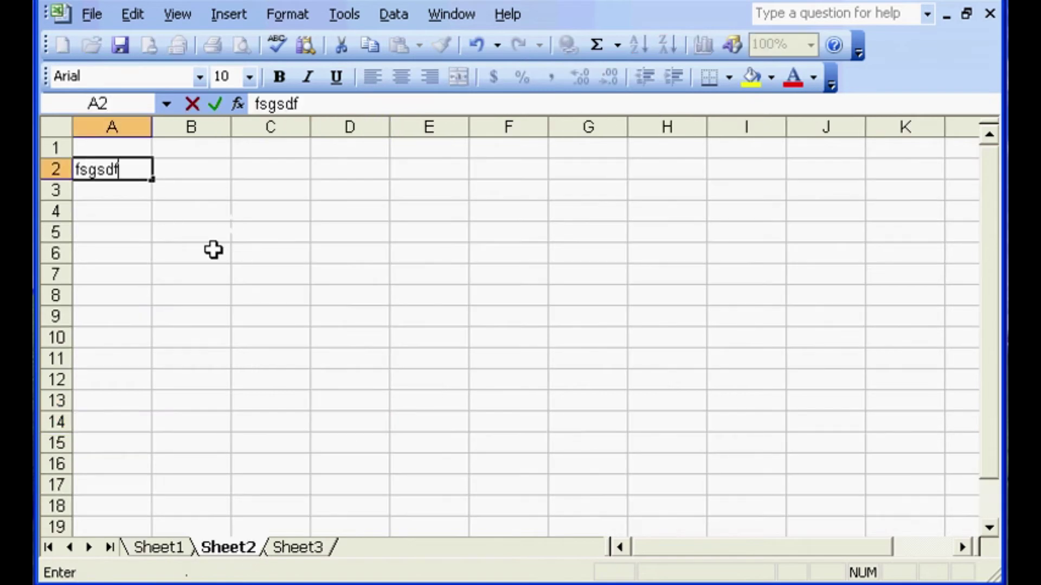
click(207, 260)
text(sdafsd)
click(211, 323)
text(sdaf)
click(279, 316)
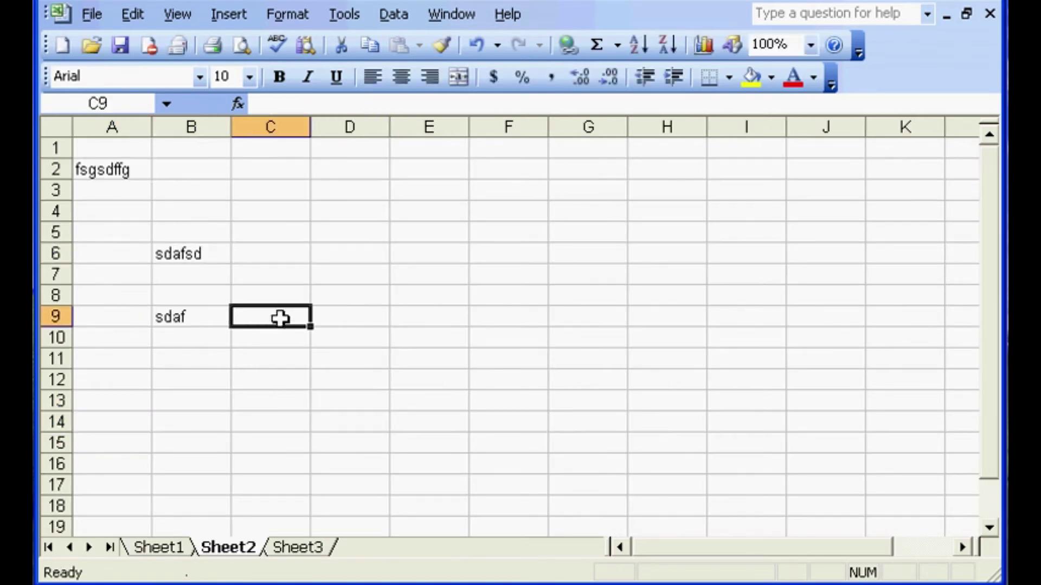
drag(116, 174, 228, 332)
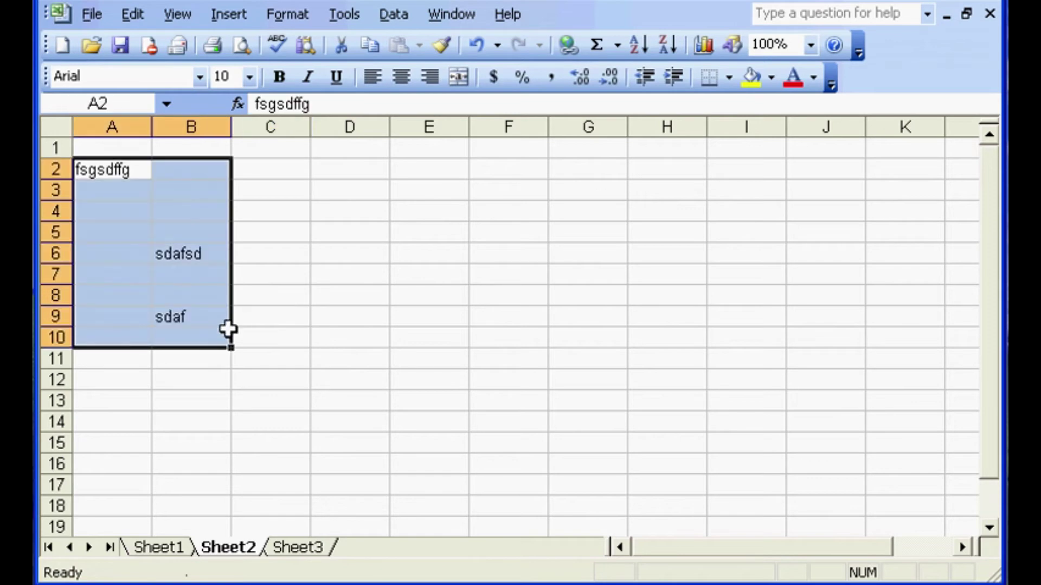
key(Delete)
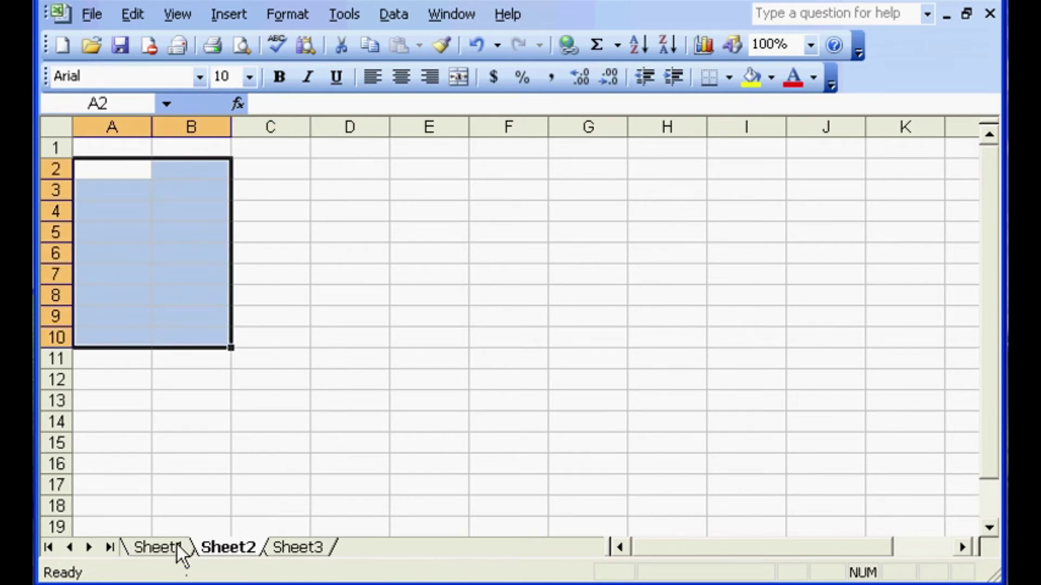
- Copy Sheet1's title and header rows A1:H7 and paste them into Sheet2 at A1
click(171, 550)
click(274, 460)
drag(111, 151, 731, 284)
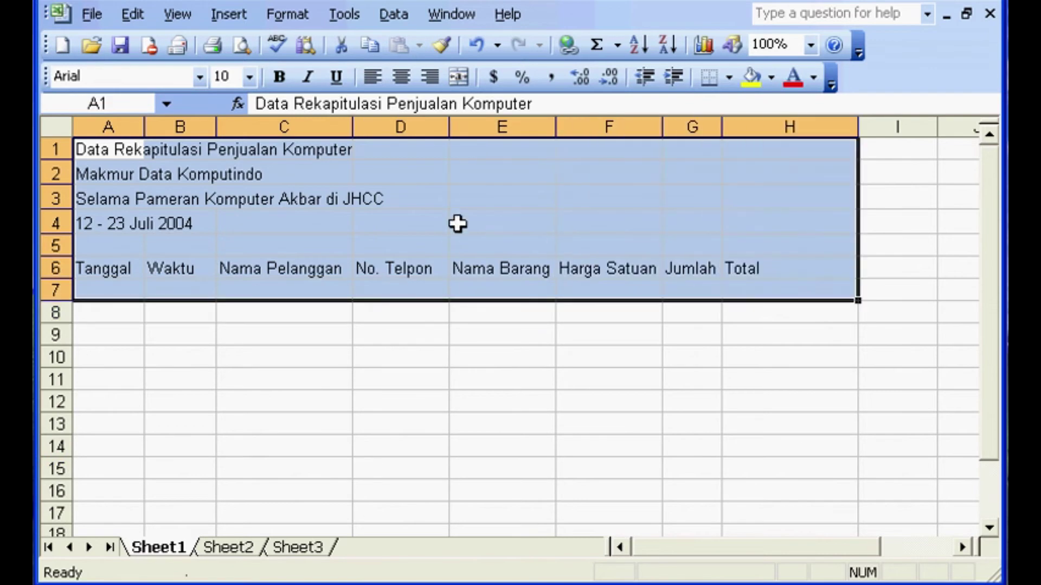
right_click(349, 193)
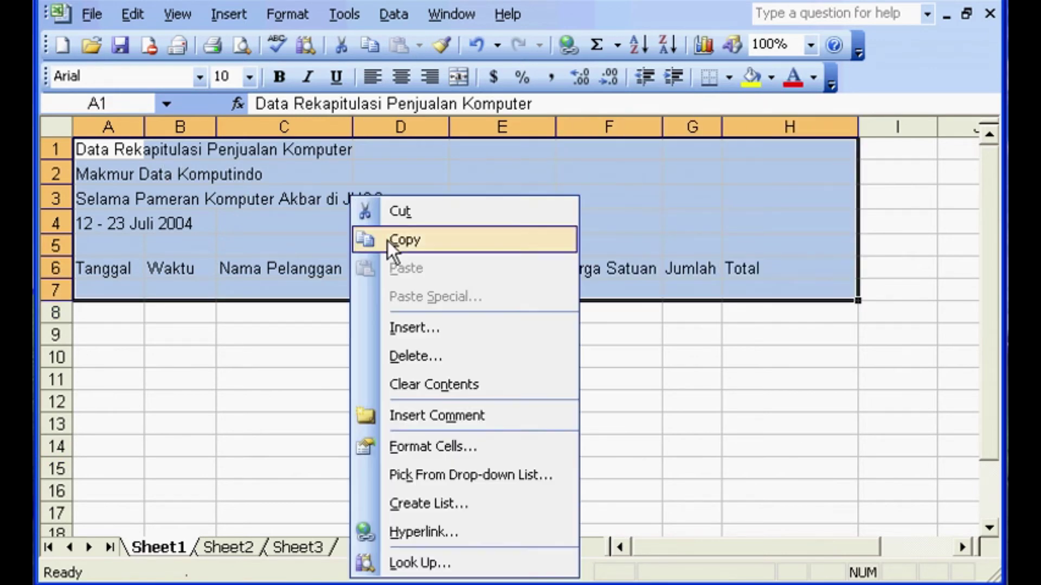
click(389, 240)
click(227, 548)
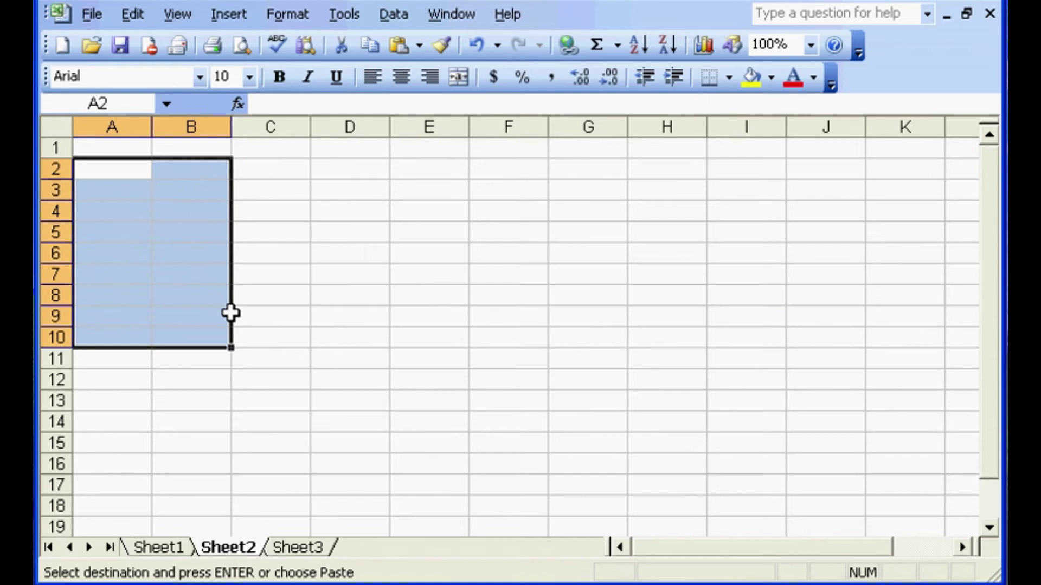
click(117, 153)
key(Return)
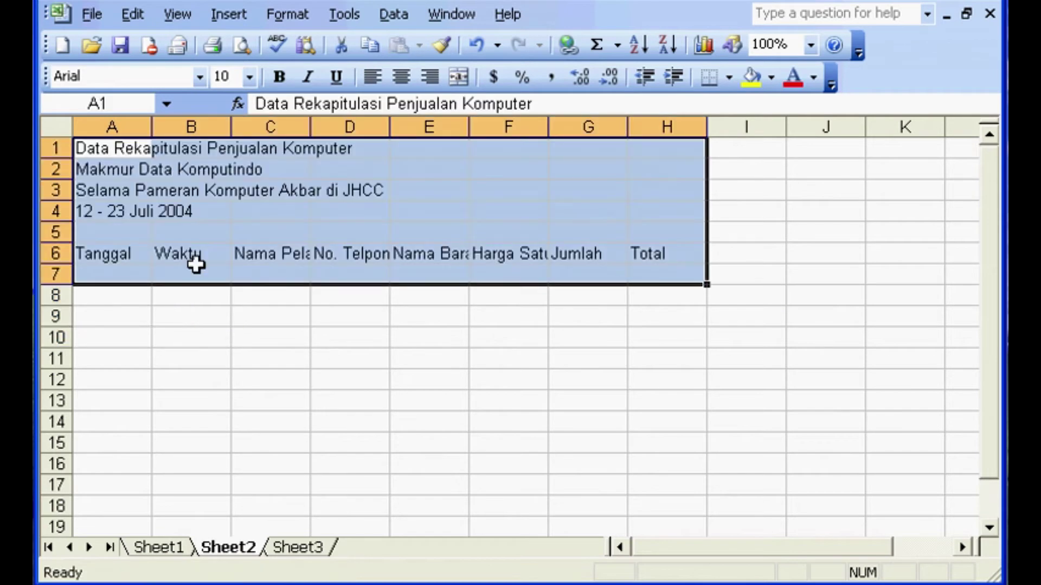
click(194, 271)
- Compare Sheet1 and Sheet2 back and forth, ending on Sheet1
click(168, 549)
click(228, 548)
click(166, 545)
click(211, 546)
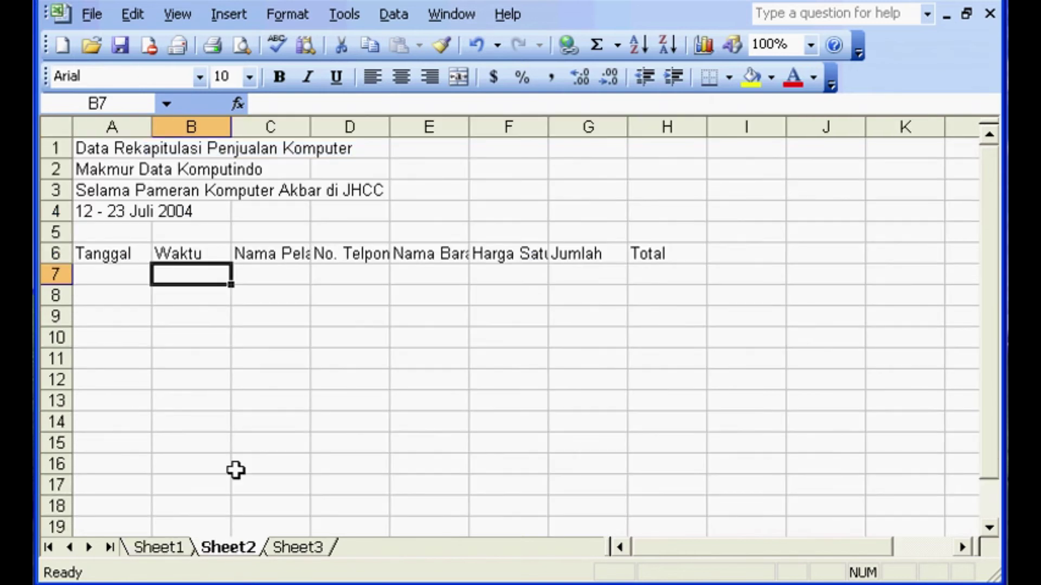
click(185, 545)
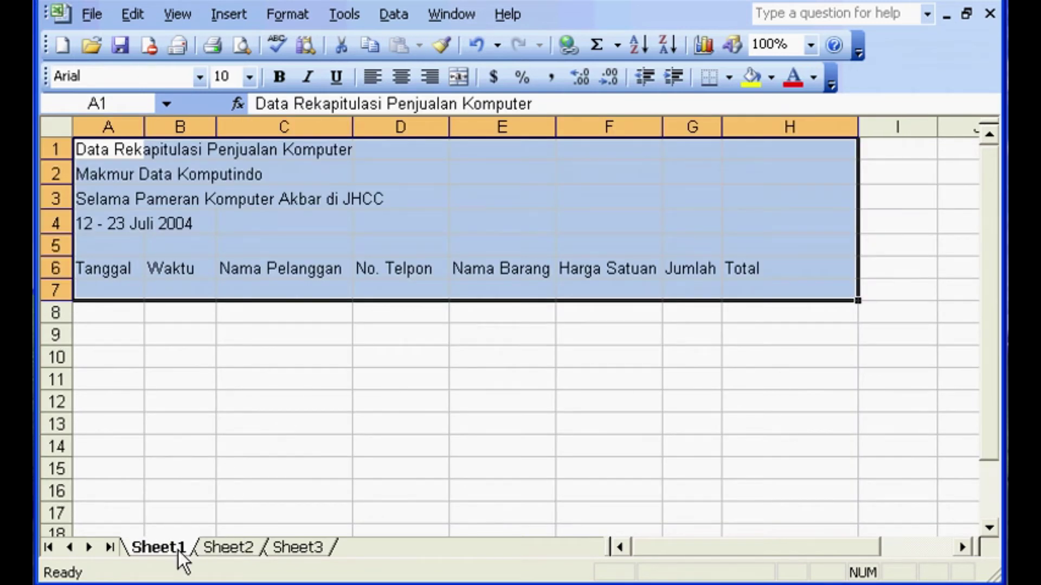
- Check Sheet2's pasted headers against Sheet1's wider columns, ending on Sheet1
click(223, 546)
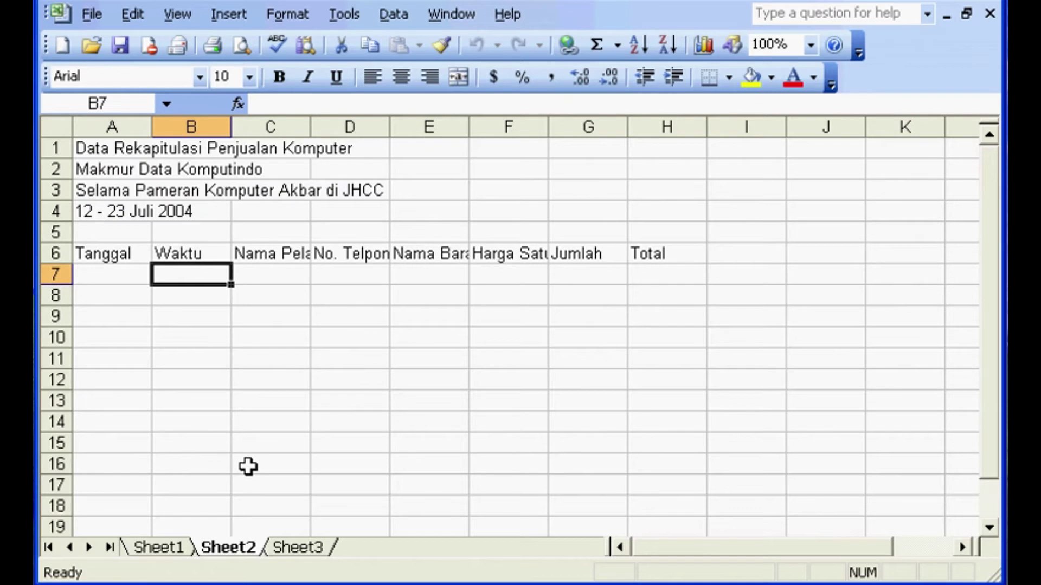
click(176, 548)
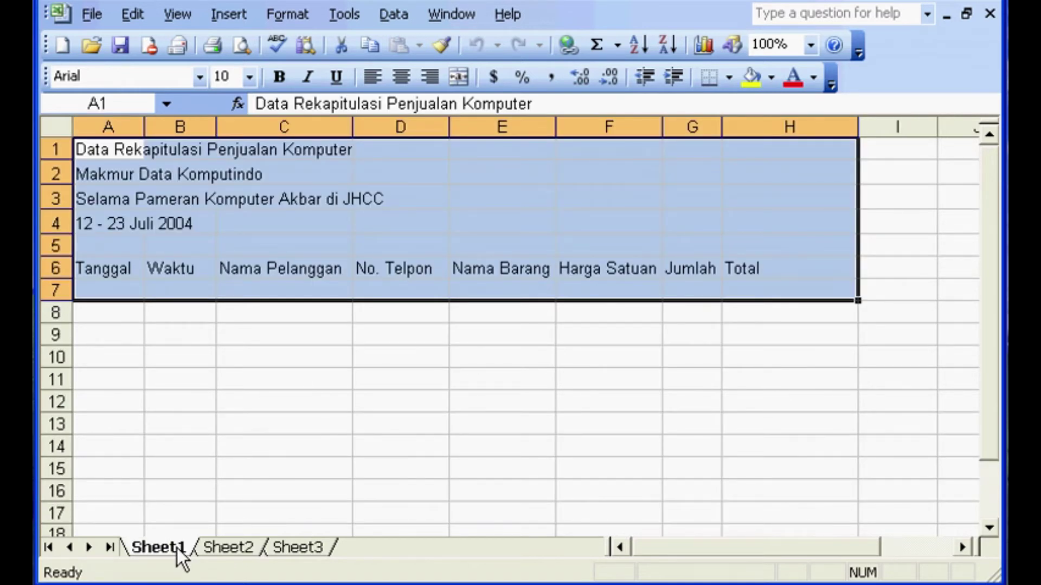
click(228, 548)
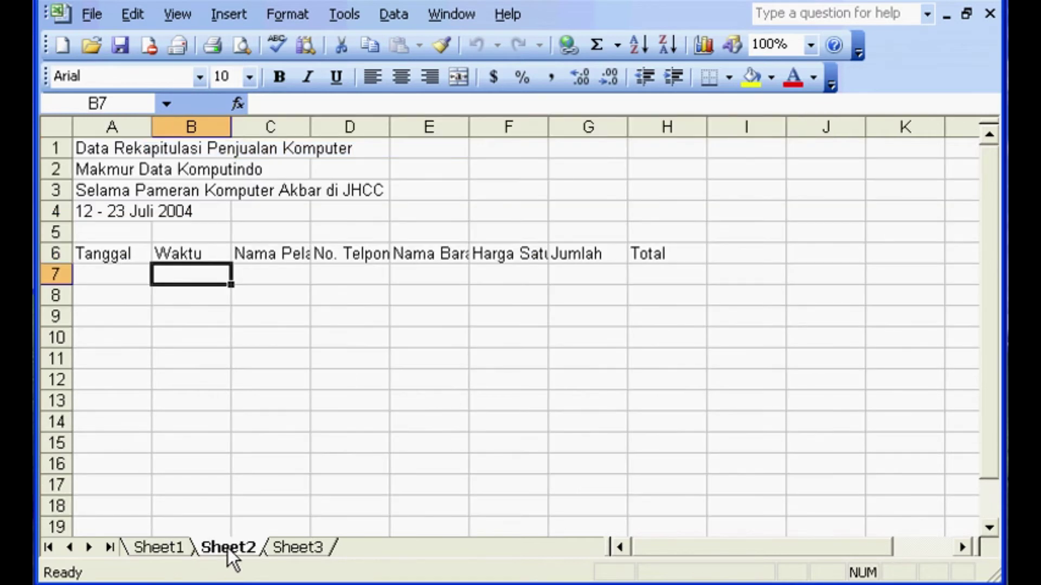
click(180, 554)
click(248, 551)
click(185, 549)
- Insert a blank Worksheet from the General tab of the Insert dialog
right_click(185, 548)
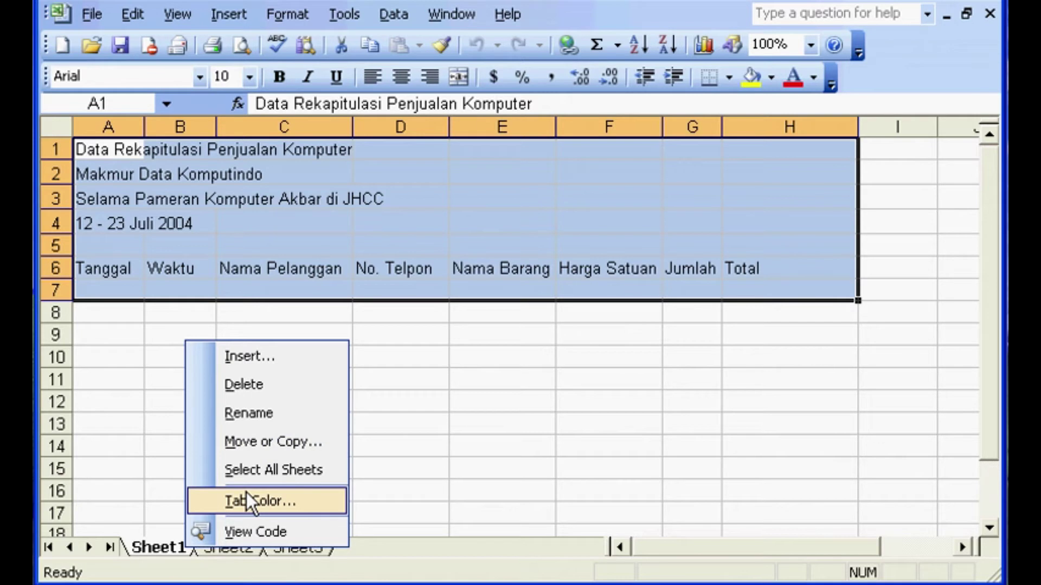
click(268, 358)
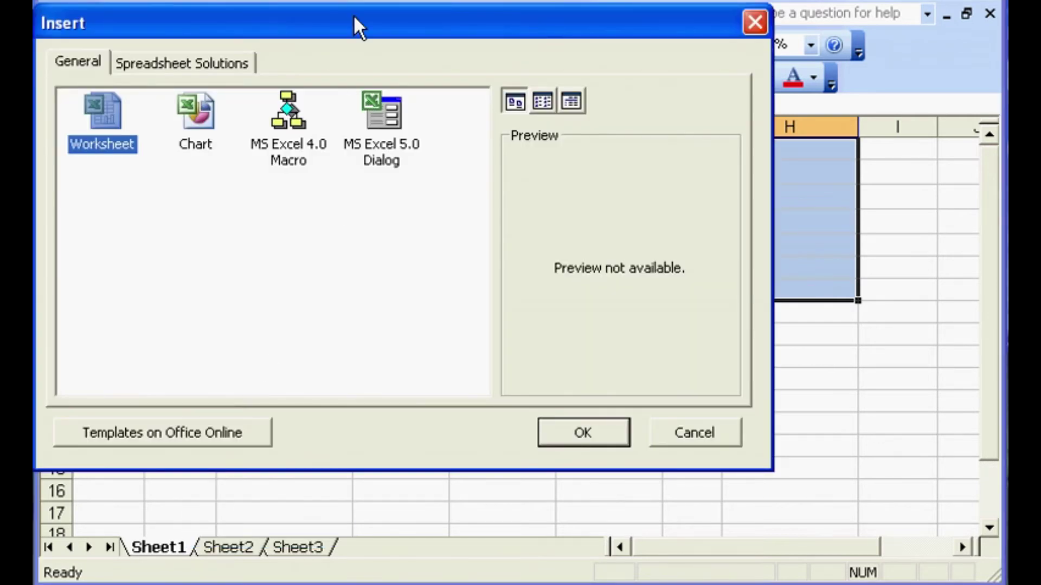
drag(354, 15, 411, 59)
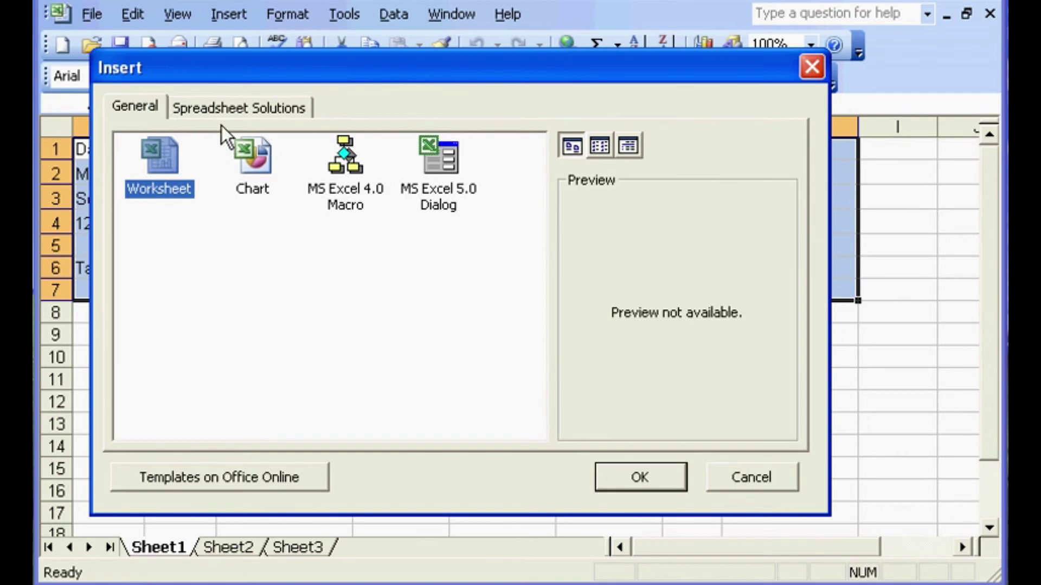
click(139, 104)
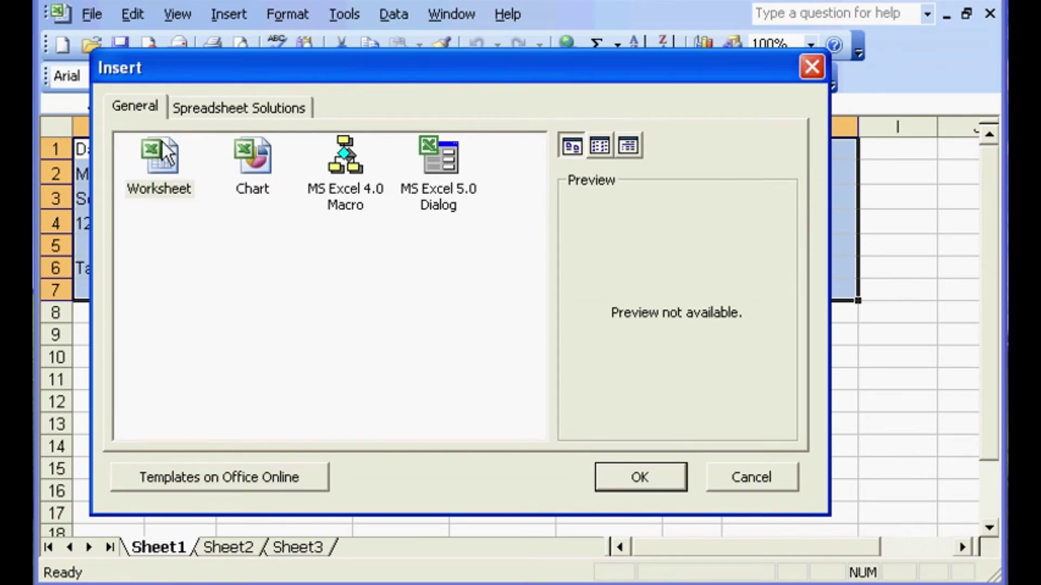
click(164, 164)
click(611, 477)
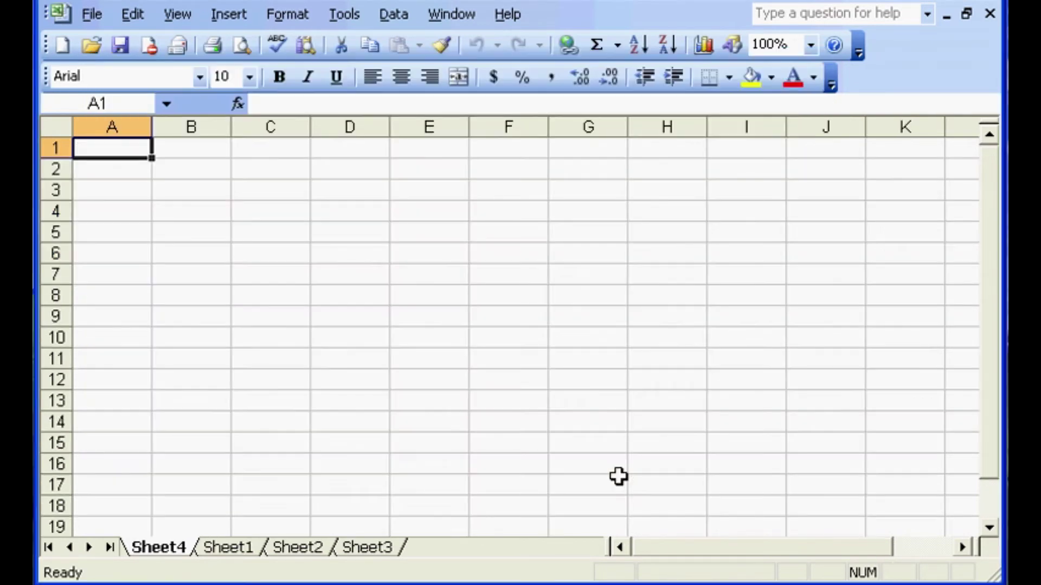
- Switch between Sheet1 and the new Sheet4, ending on the blank Sheet4
click(237, 547)
click(165, 548)
click(232, 548)
click(185, 550)
click(207, 549)
click(149, 552)
- Move Sheet4 to the end of the workbook with Move or Copy, choosing (move to end)
right_click(180, 544)
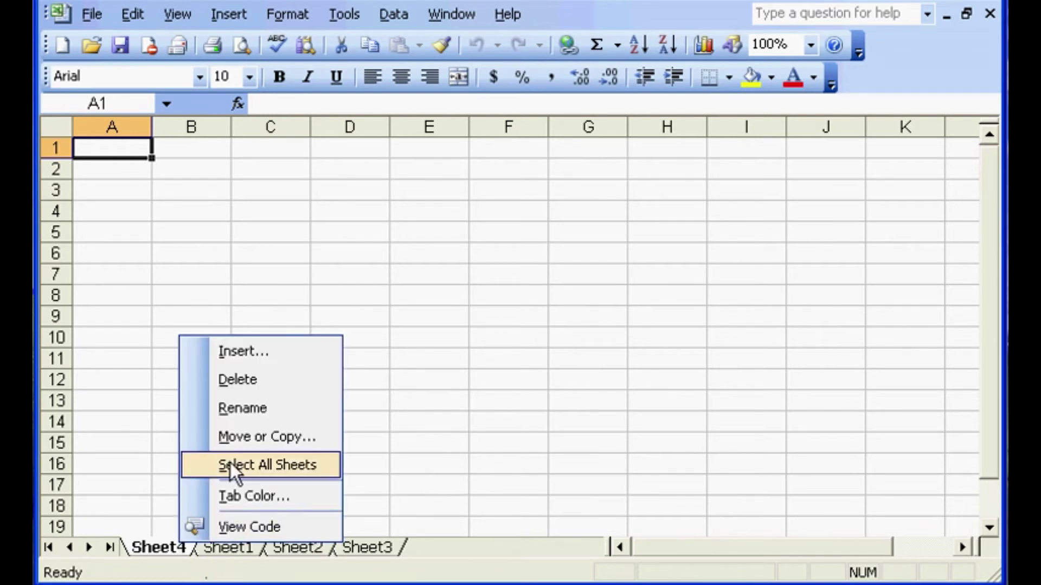
click(245, 440)
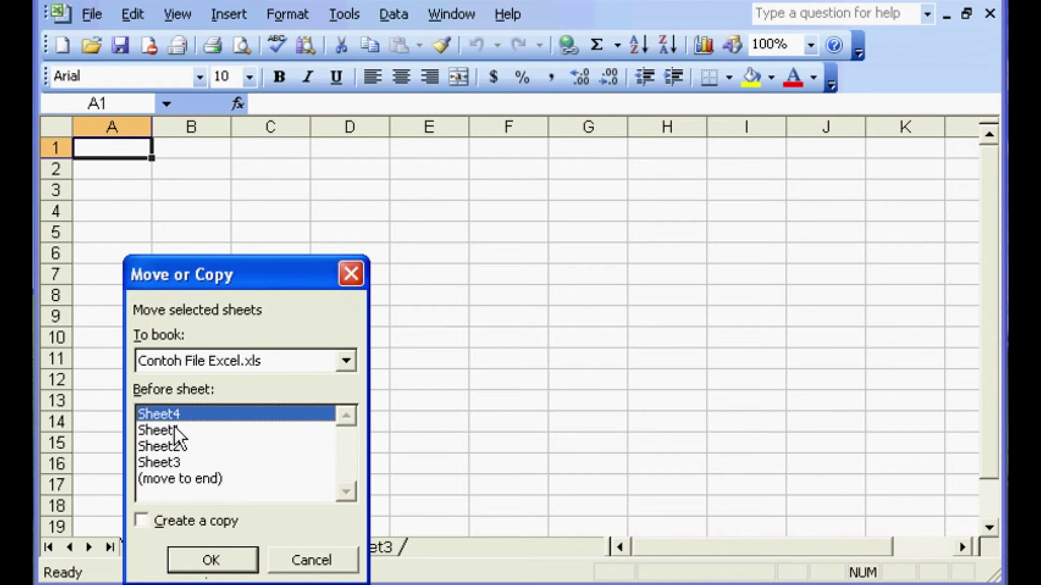
click(178, 480)
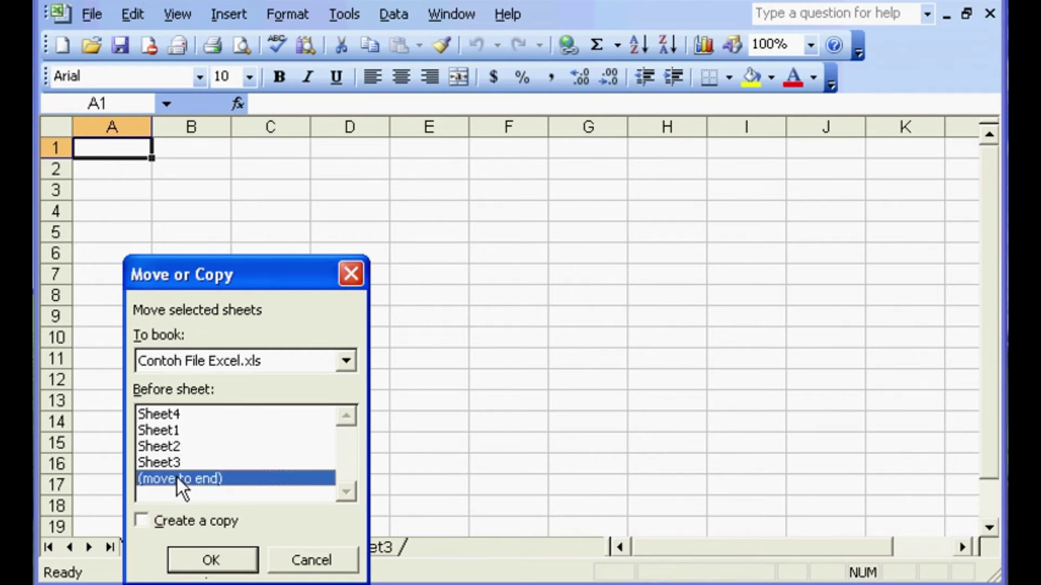
drag(250, 276, 271, 195)
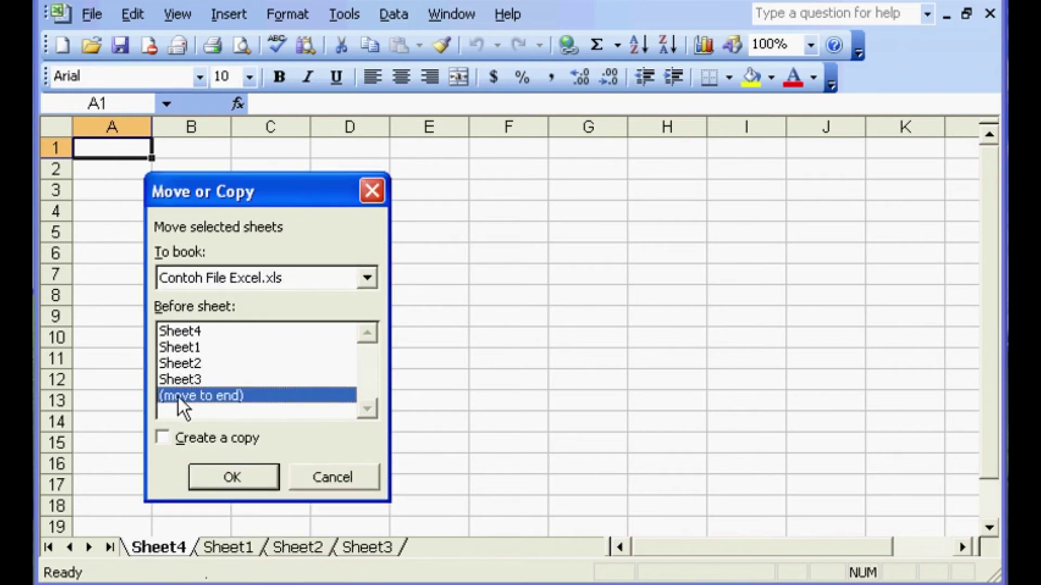
click(227, 478)
- Check Sheet3 and the moved Sheet4, then return to Sheet2's copied headers
click(325, 547)
click(339, 548)
click(295, 549)
click(255, 548)
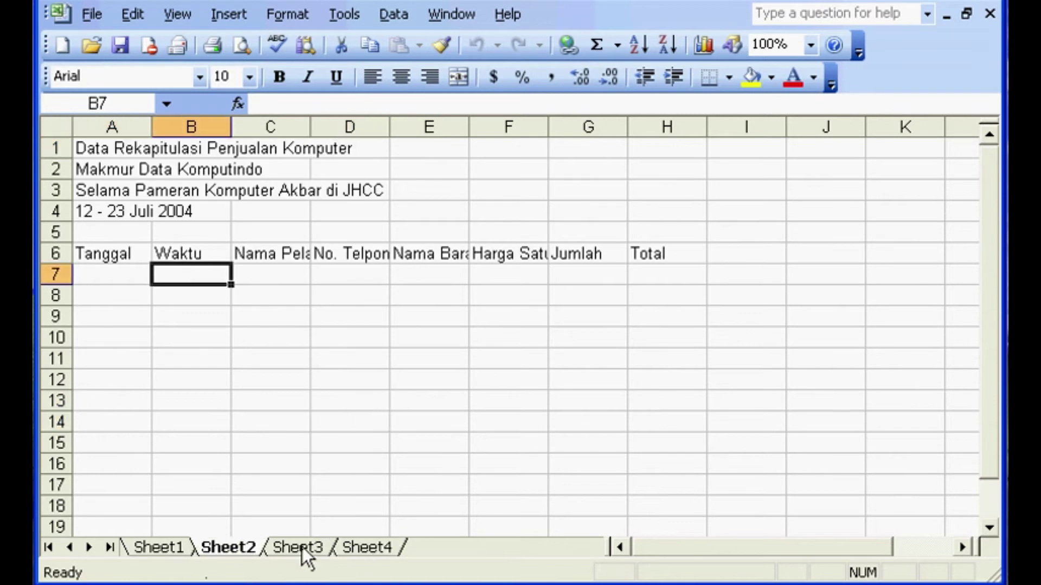
- Reposition the Sheet4 tab between Sheet1 and Sheet2, then return to Sheet1's sales recap
click(352, 542)
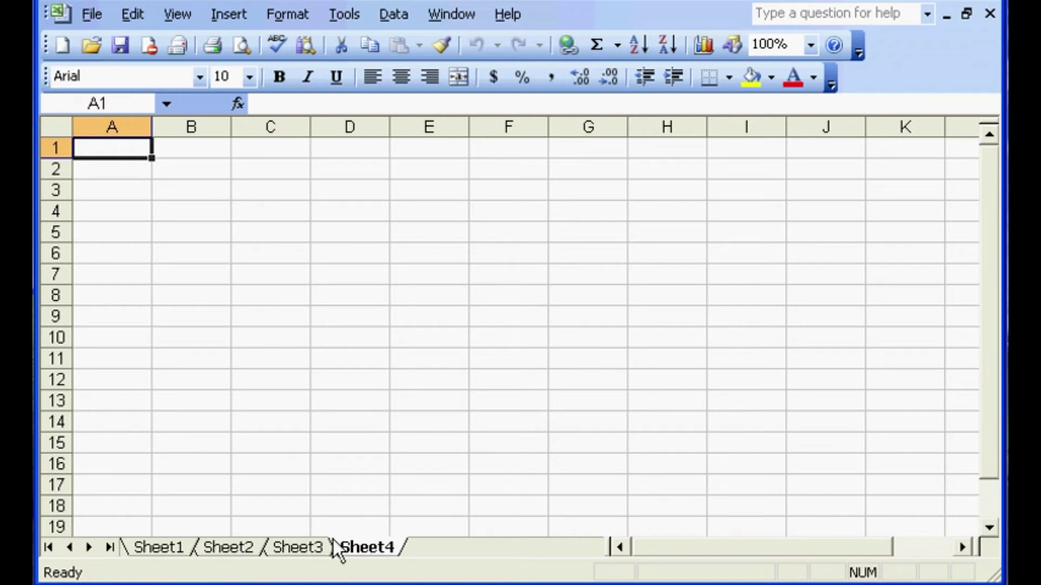
drag(297, 552, 219, 544)
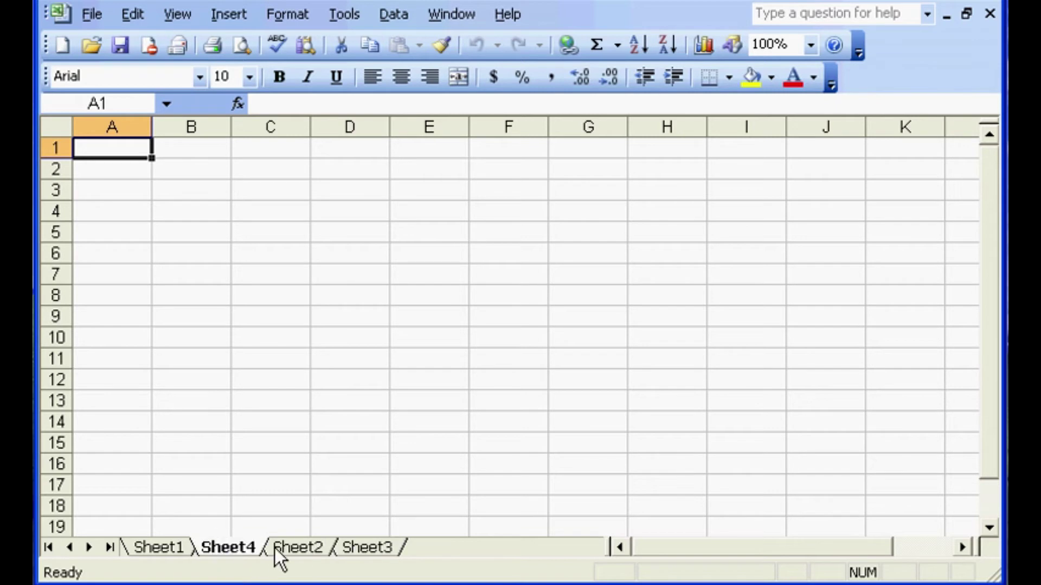
click(170, 551)
click(216, 547)
click(179, 555)
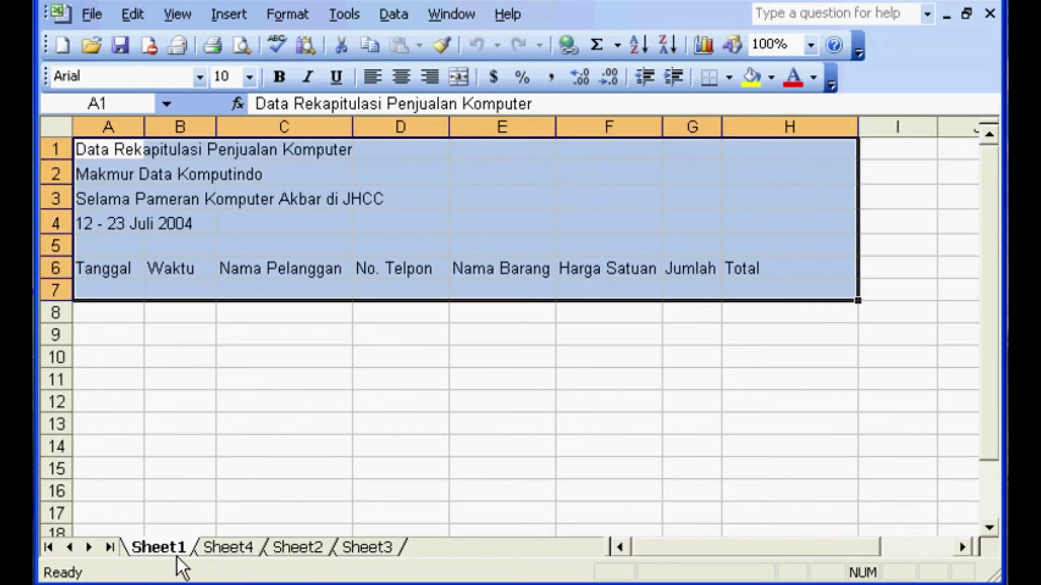
- Rename the first worksheet tab from Sheet1 to 'Stand 1'
right_click(145, 551)
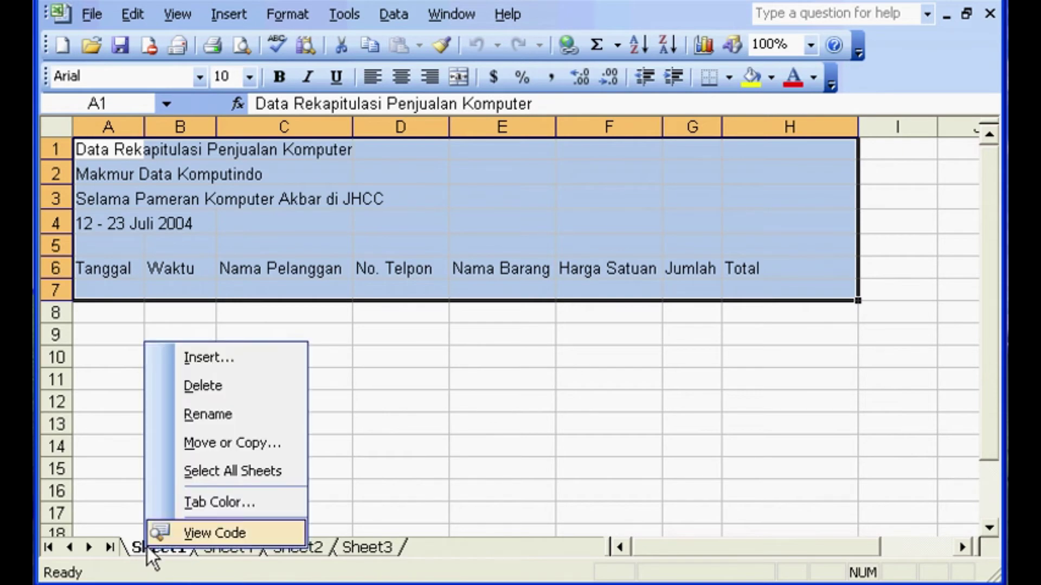
click(216, 414)
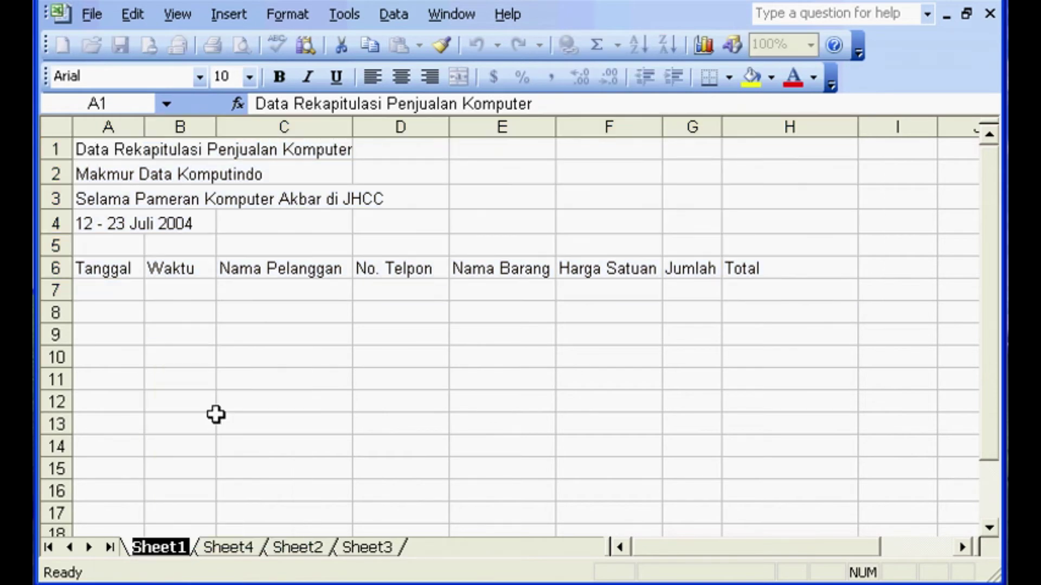
text(Stand)
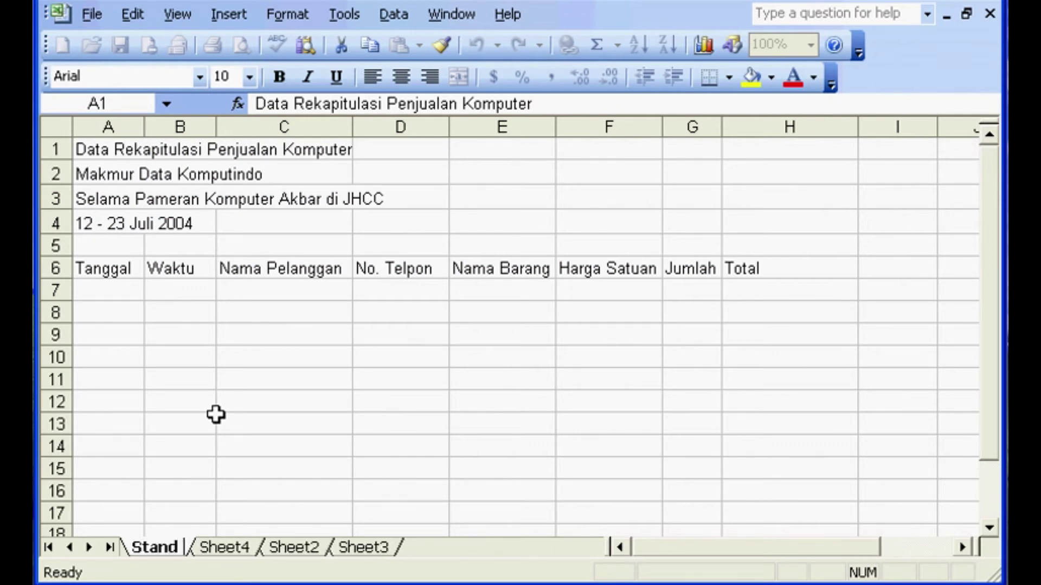
text( 1)
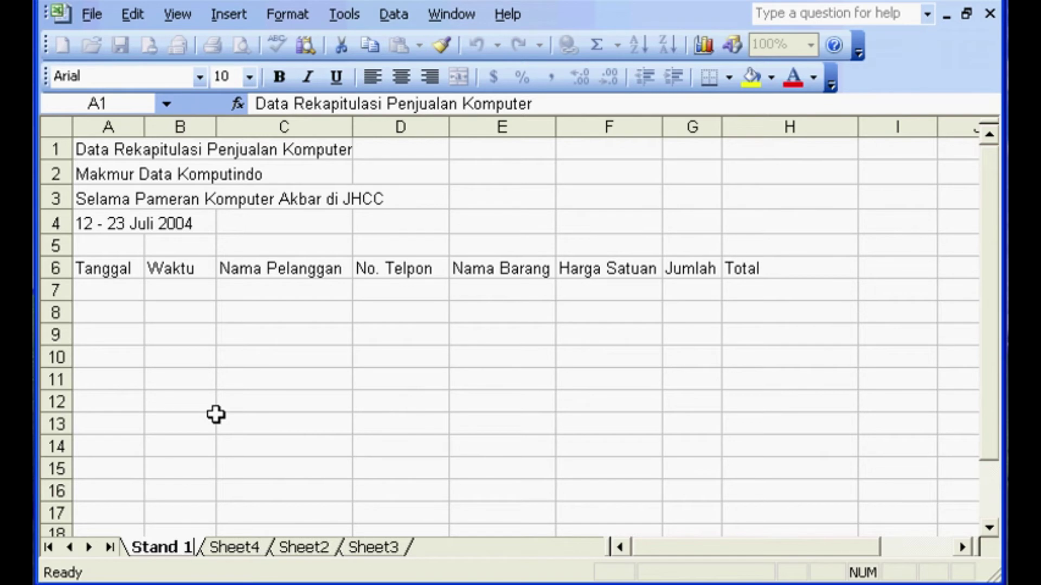
key(Return)
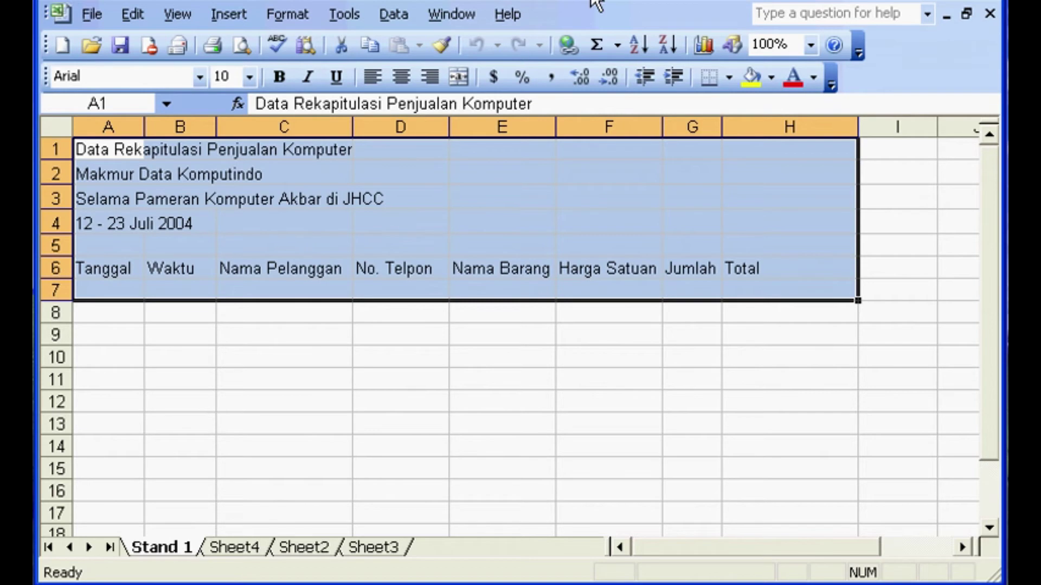
click(304, 548)
click(158, 549)
click(325, 548)
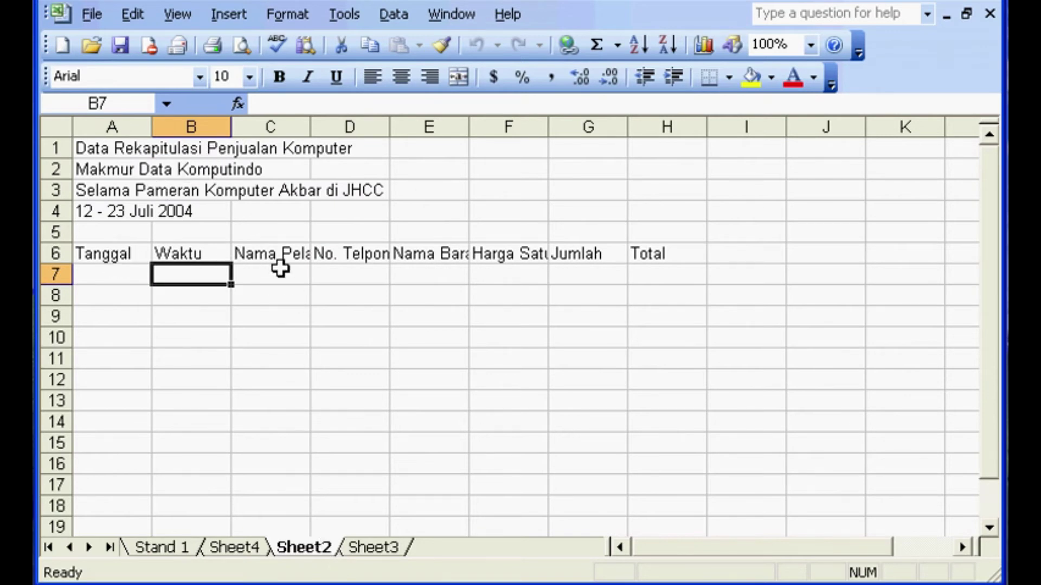
click(183, 553)
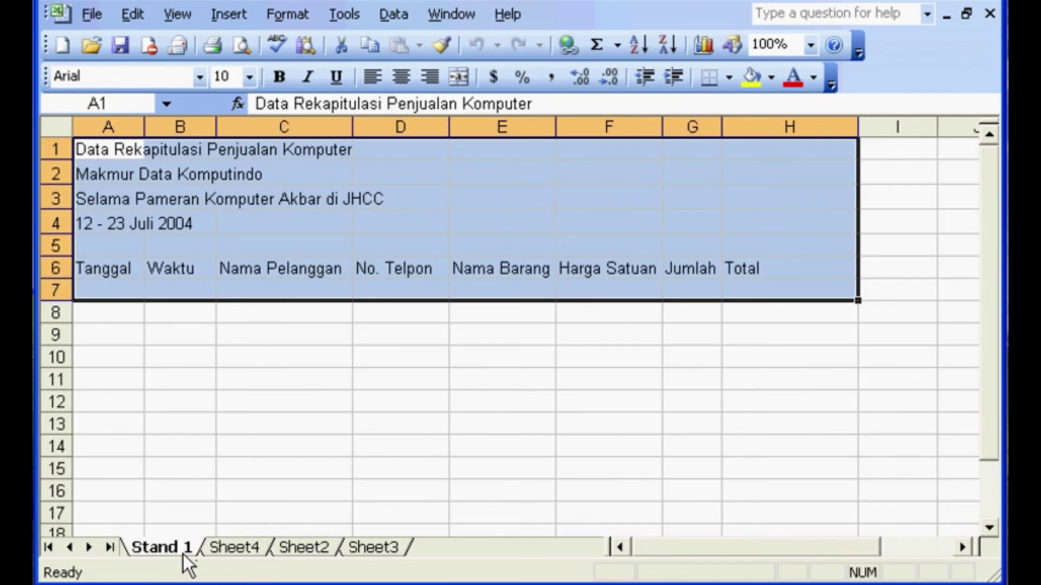
click(280, 548)
click(180, 552)
click(287, 546)
click(180, 549)
click(165, 399)
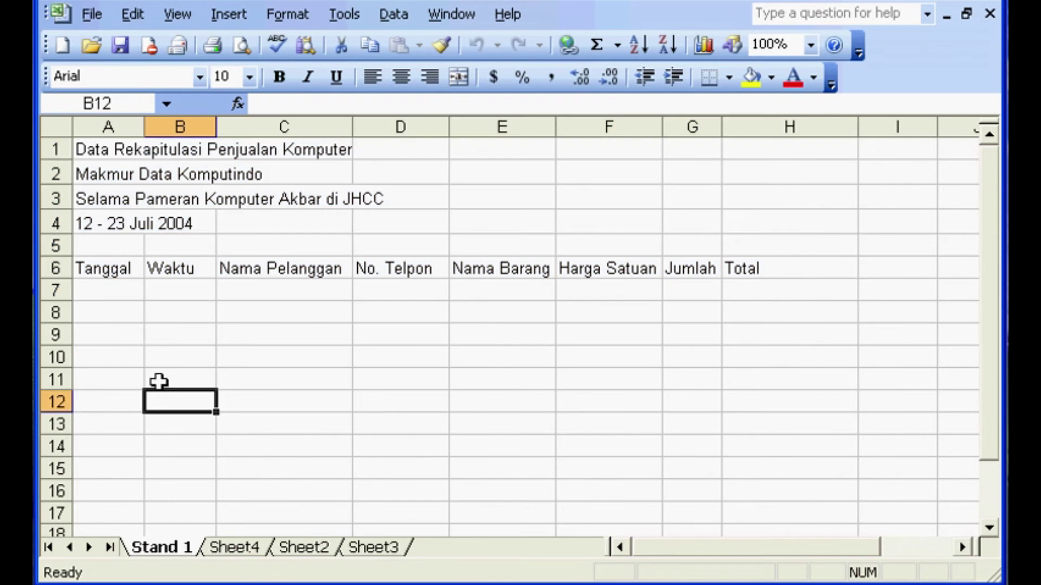
click(305, 547)
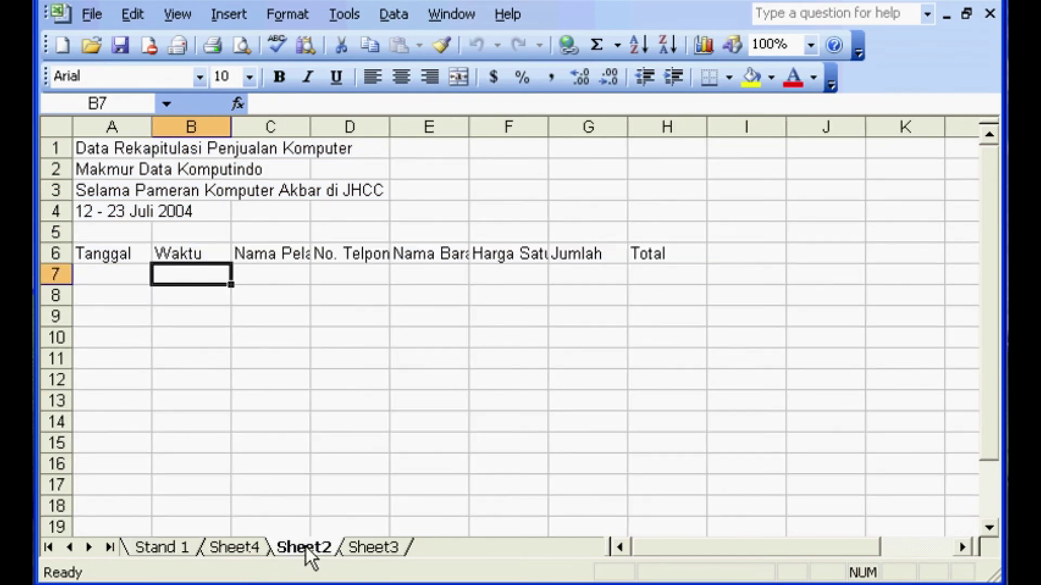
click(194, 553)
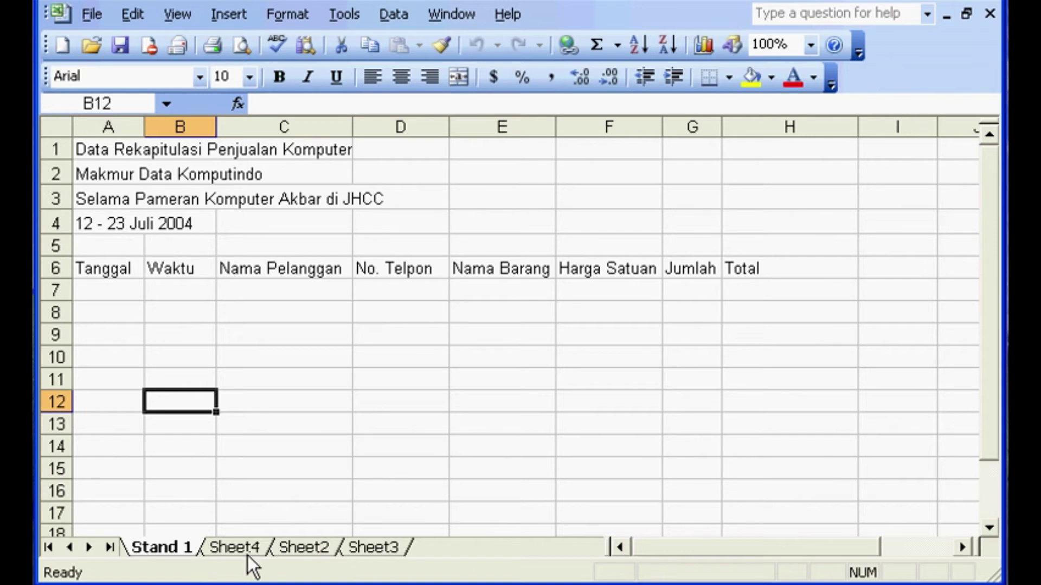
click(285, 548)
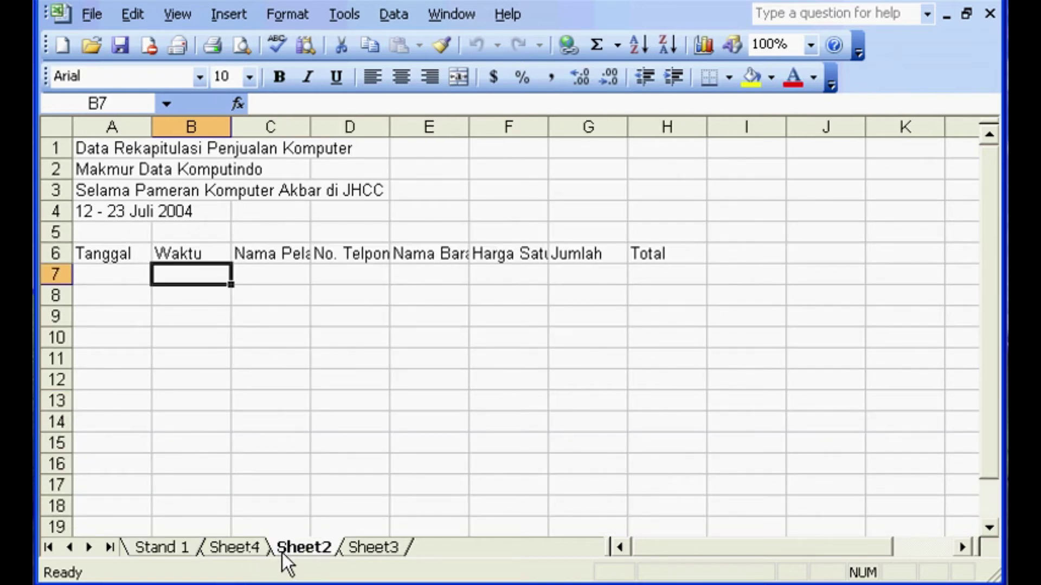
click(171, 547)
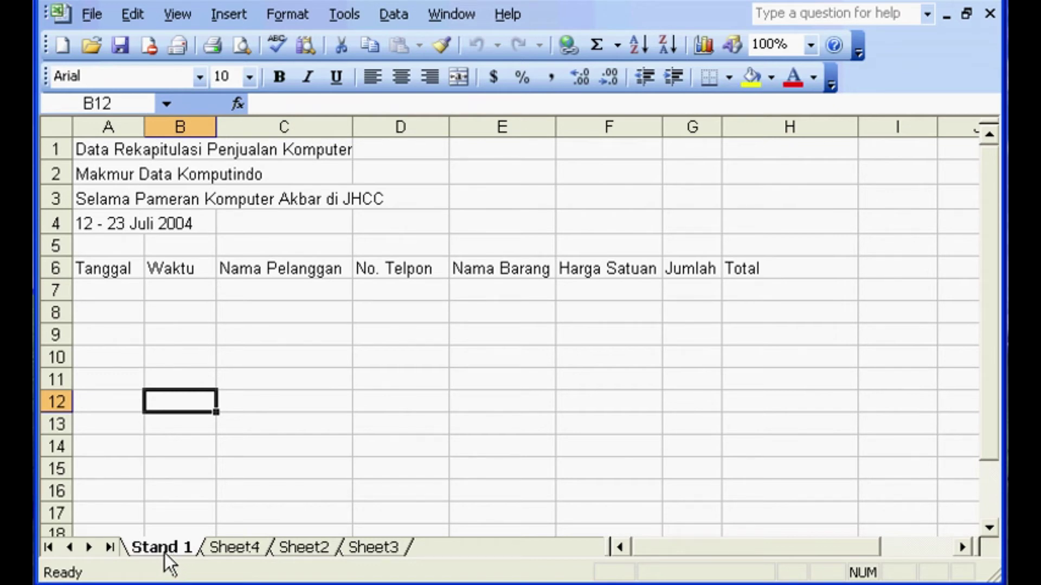
- Create a copy of Stand 1 placed before Sheet4 using Move or Copy with Create a copy
right_click(166, 551)
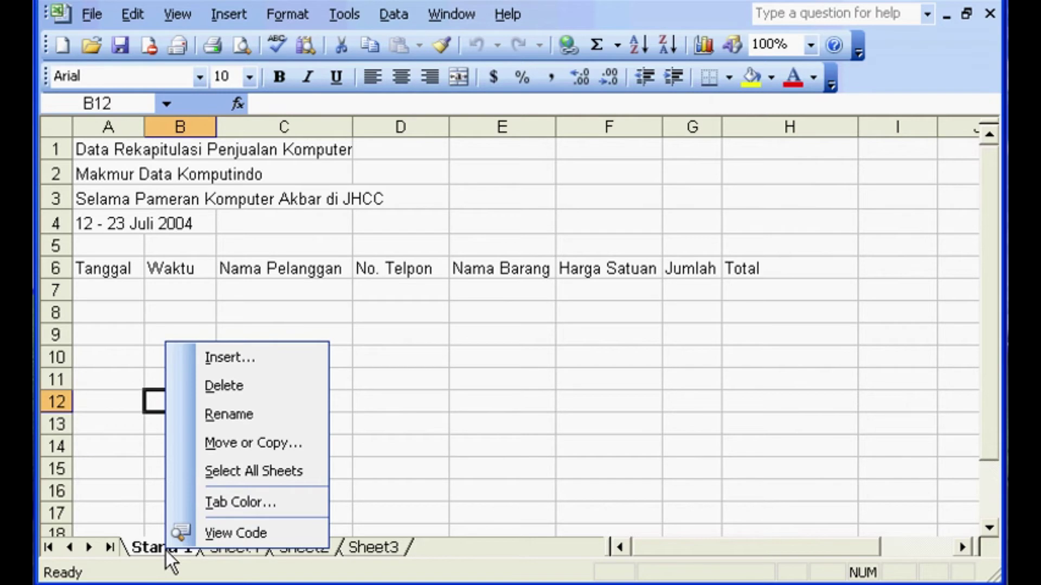
click(258, 444)
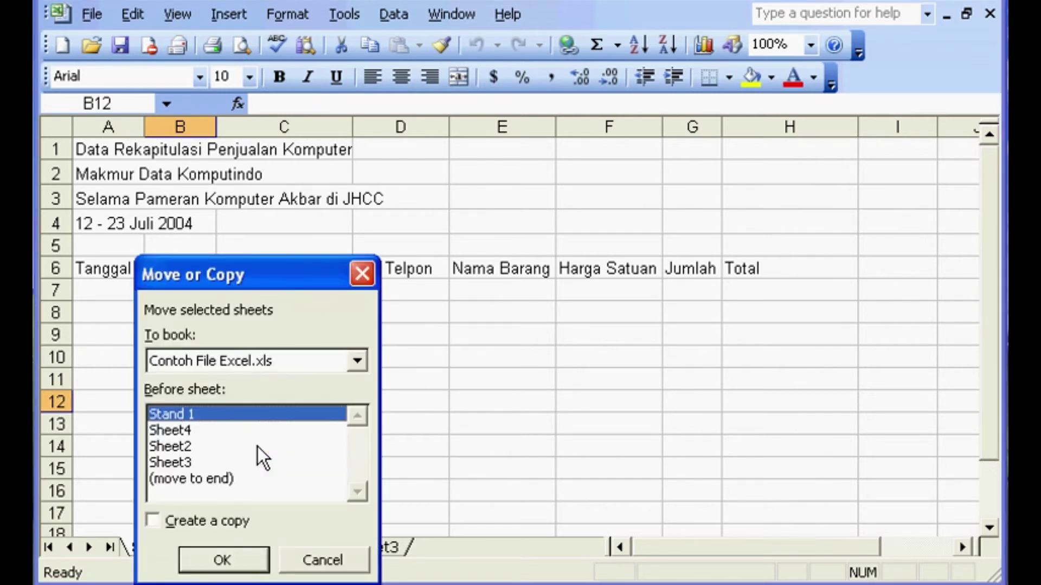
click(154, 522)
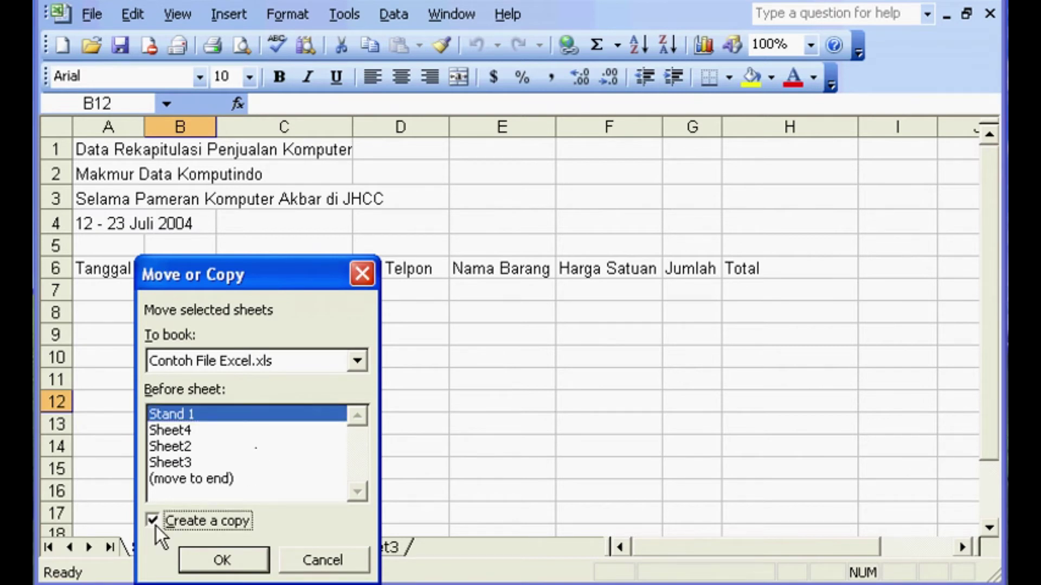
drag(256, 274, 461, 68)
click(396, 228)
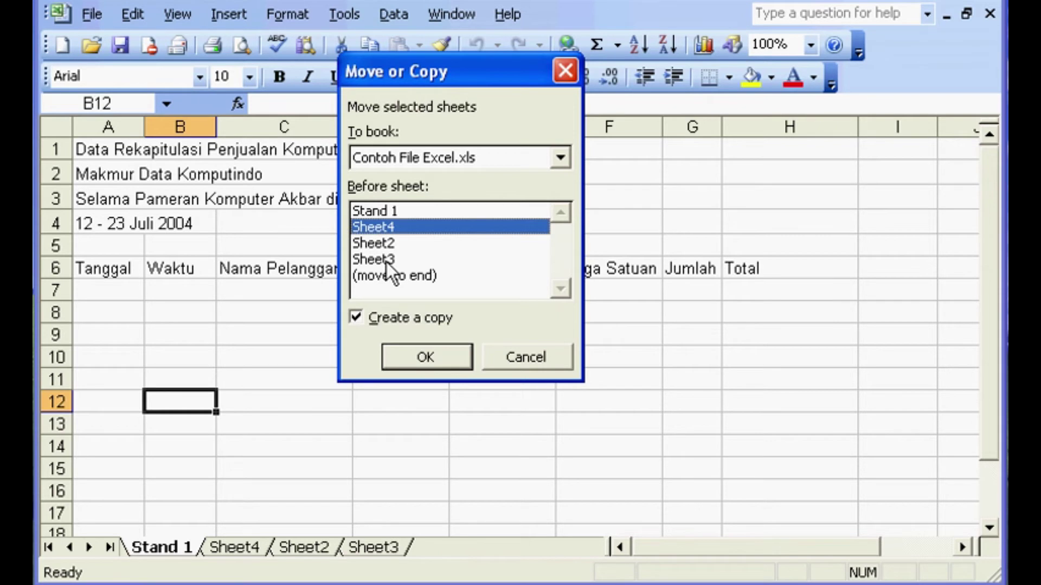
click(394, 216)
click(388, 229)
click(396, 215)
click(390, 228)
click(427, 355)
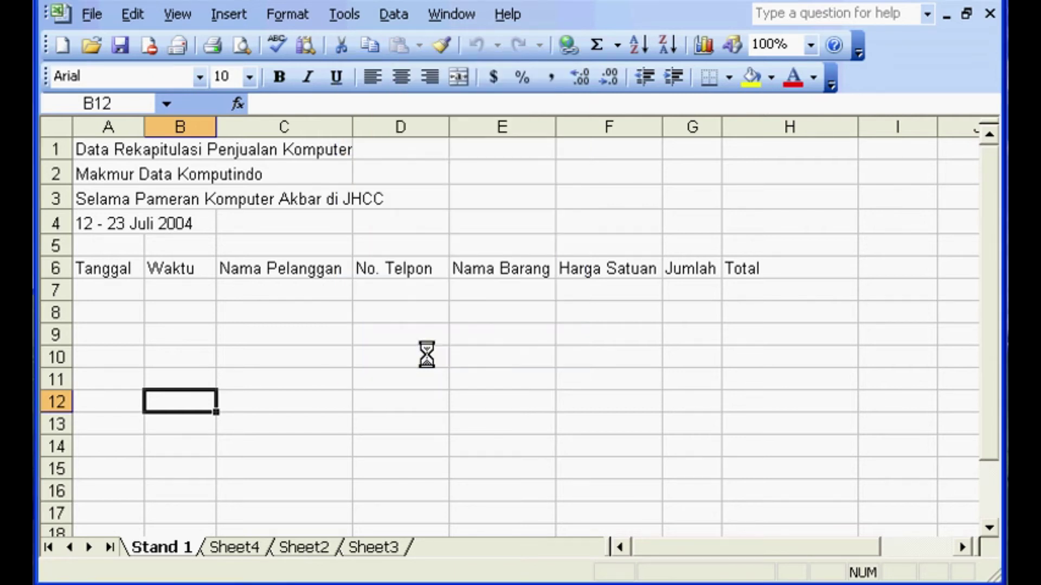
- Compare the original Stand 1 with the new Stand 1 (2), ending on the copy
click(161, 554)
click(227, 552)
click(174, 555)
click(247, 554)
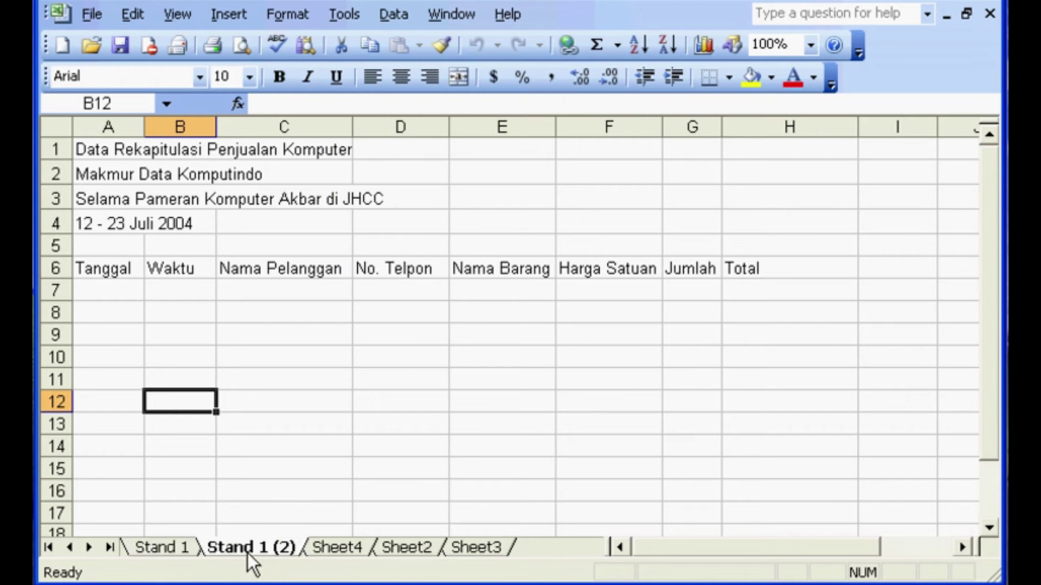
- Rename 'Stand 1 (2)' to 'Stand 2' and move on to the next sheet, Sheet4
right_click(248, 553)
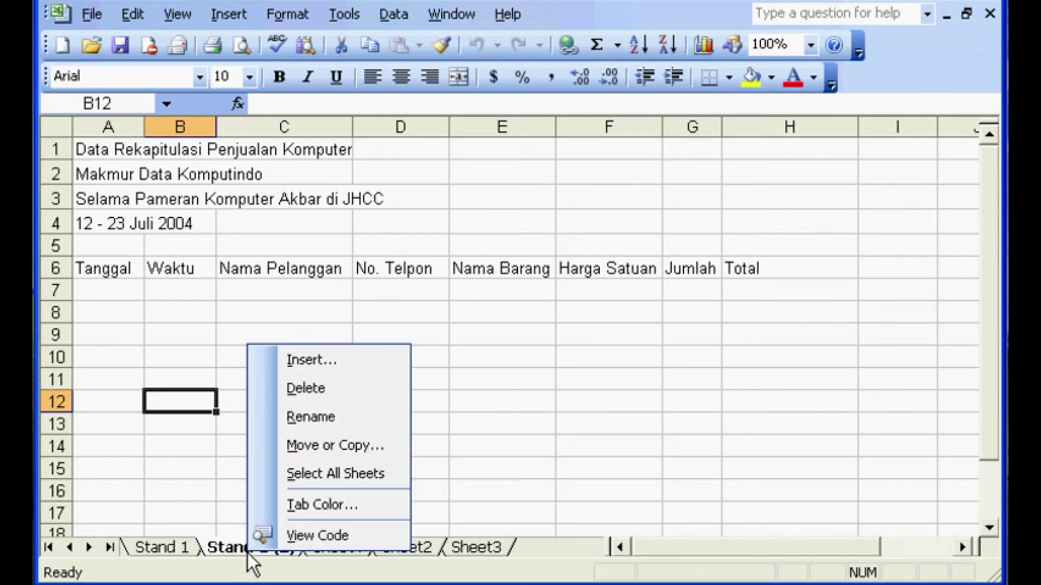
click(314, 417)
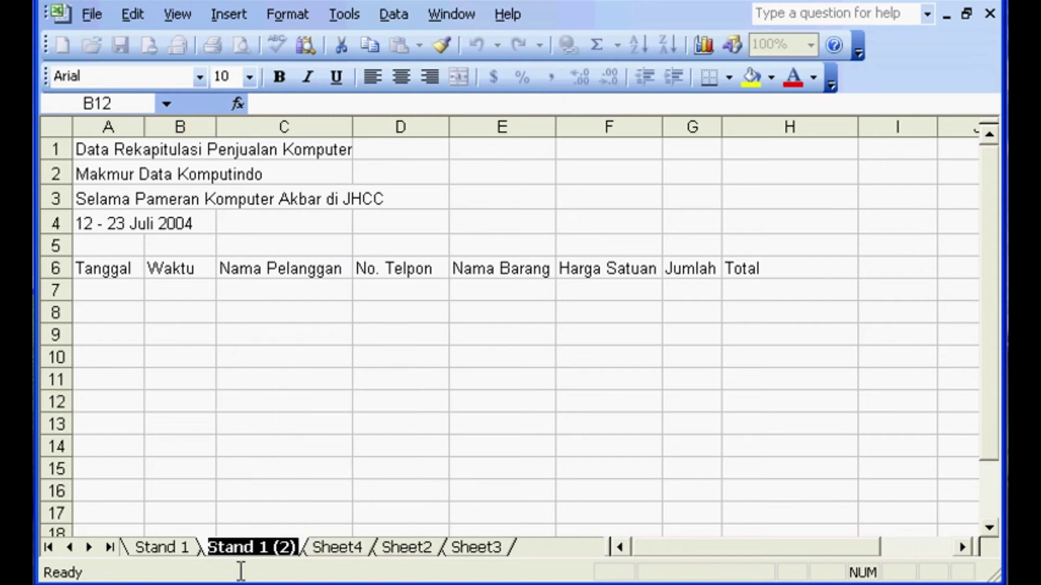
drag(261, 545, 362, 546)
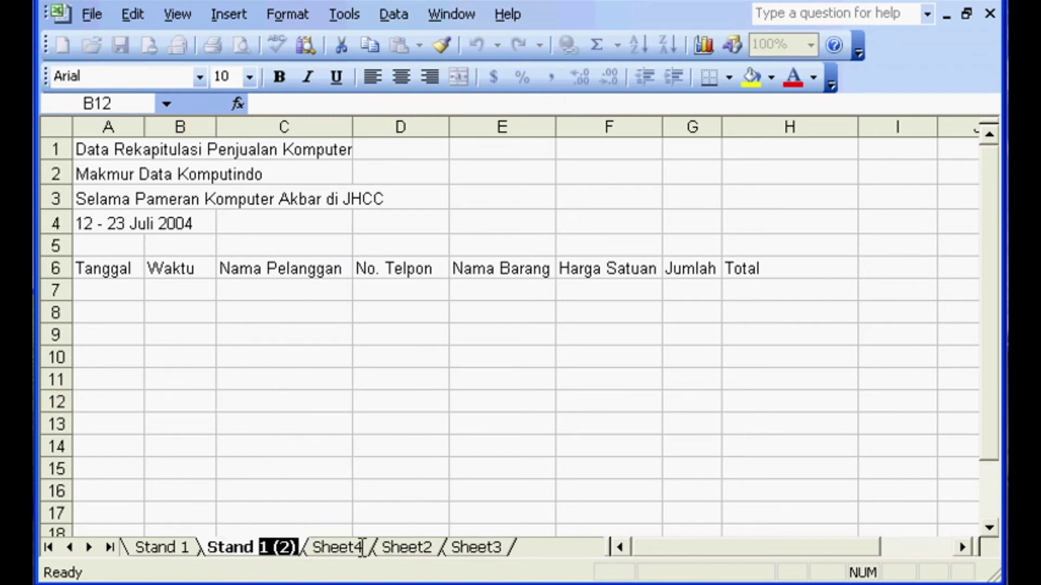
text(2)
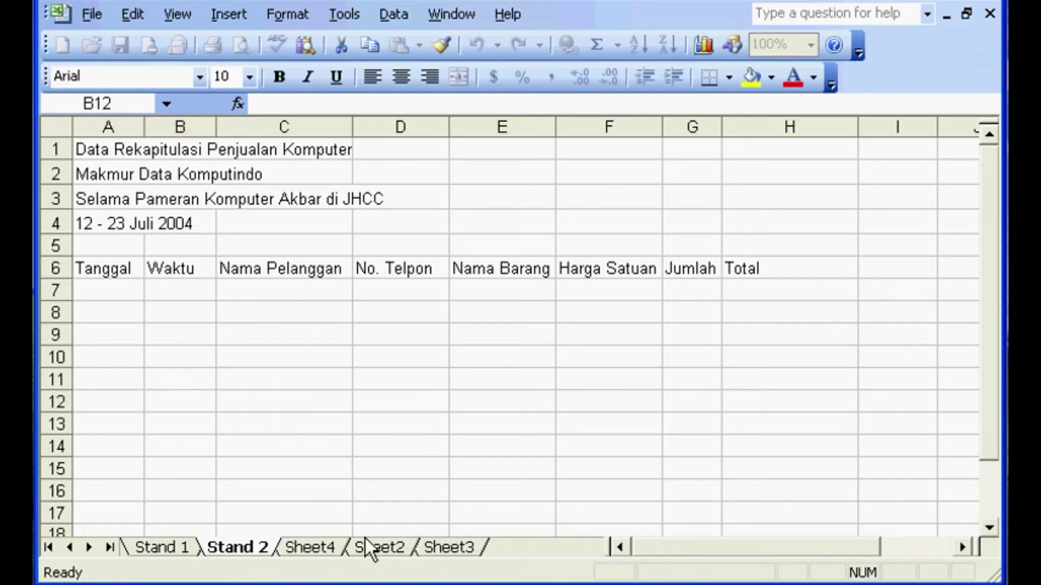
key(Return)
key(ctrl+Page_Down)
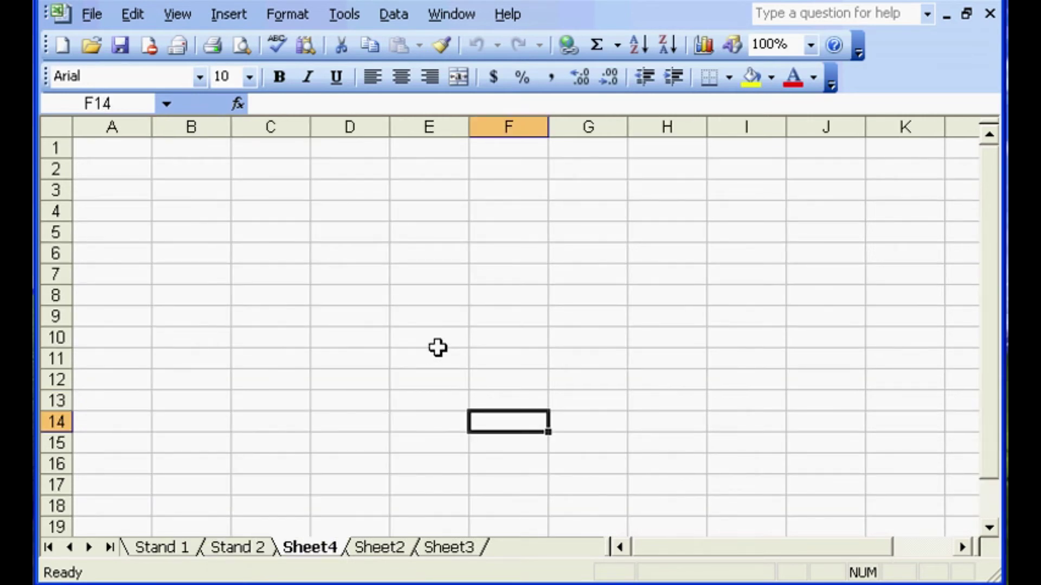
click(259, 546)
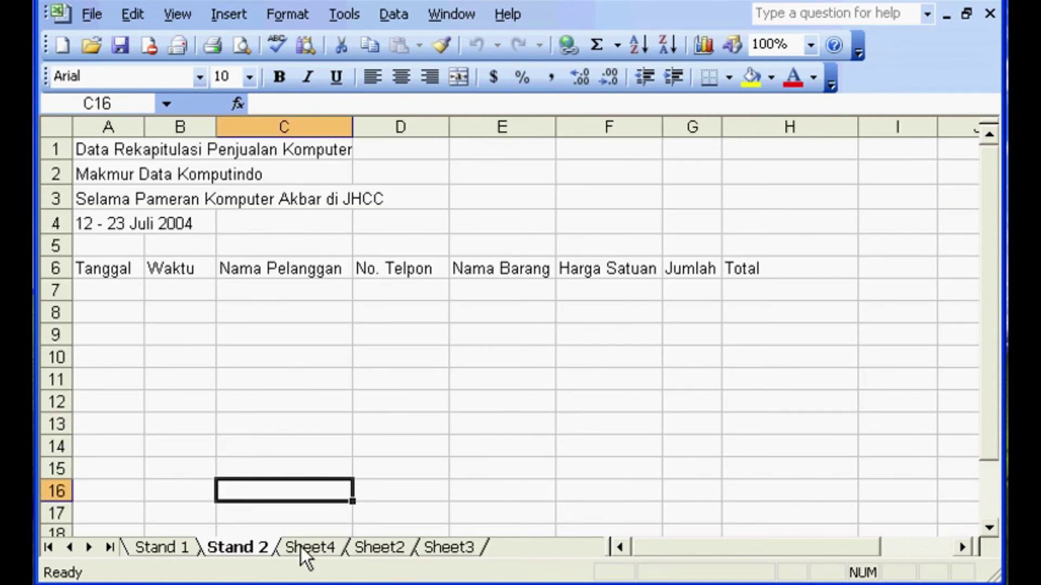
right_click(300, 547)
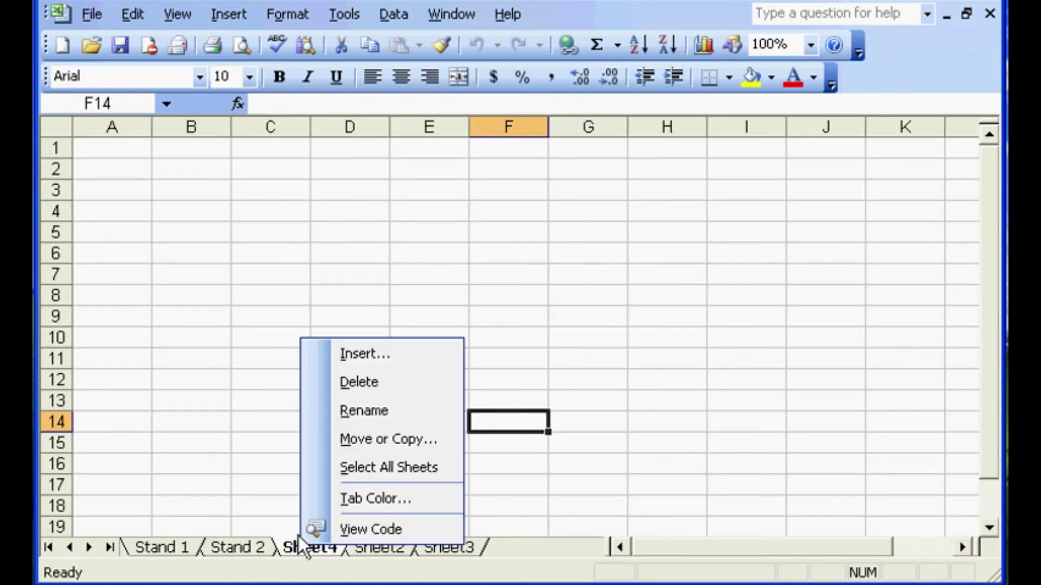
click(336, 473)
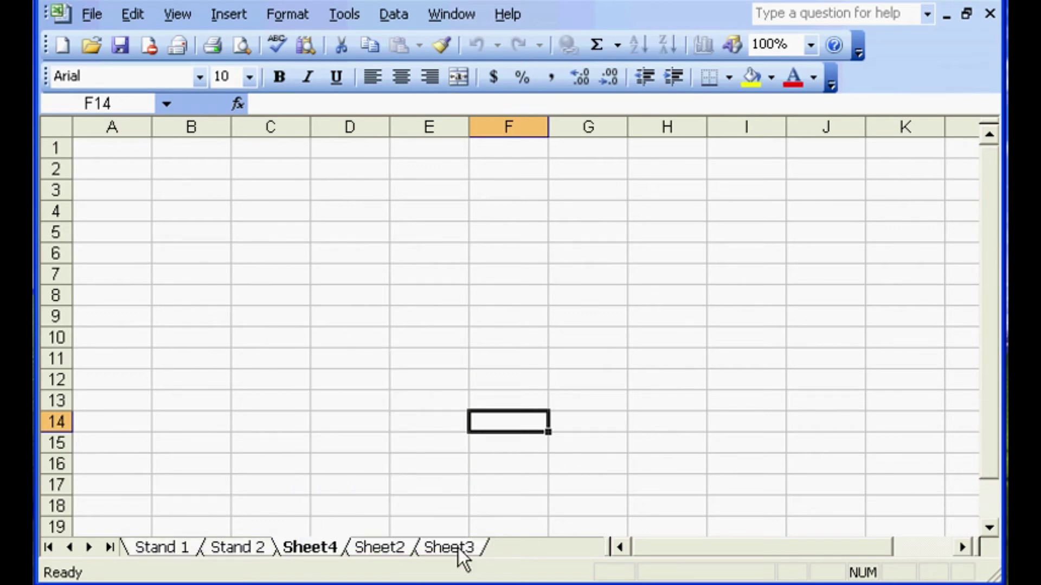
click(229, 548)
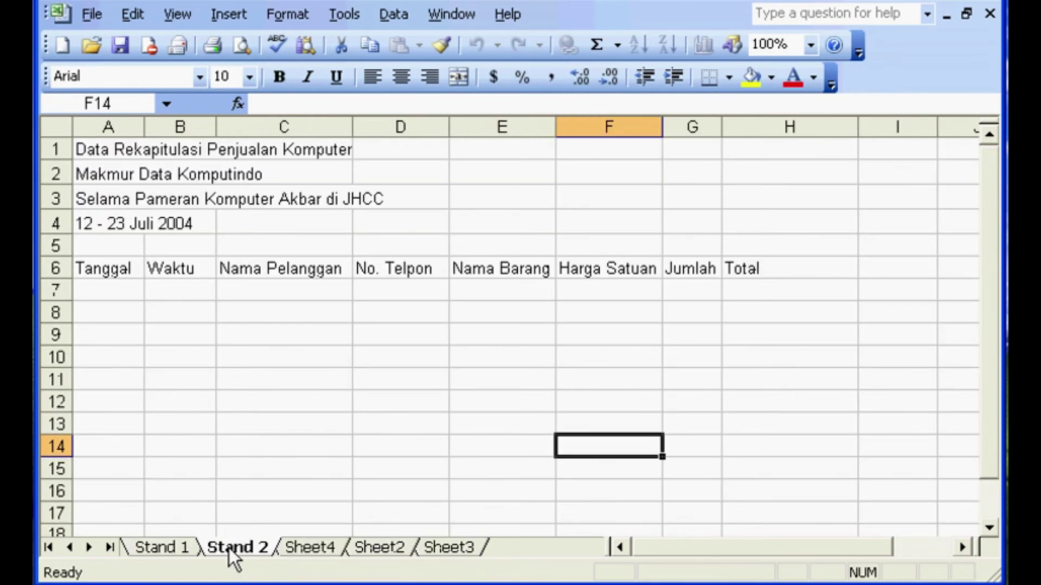
click(298, 549)
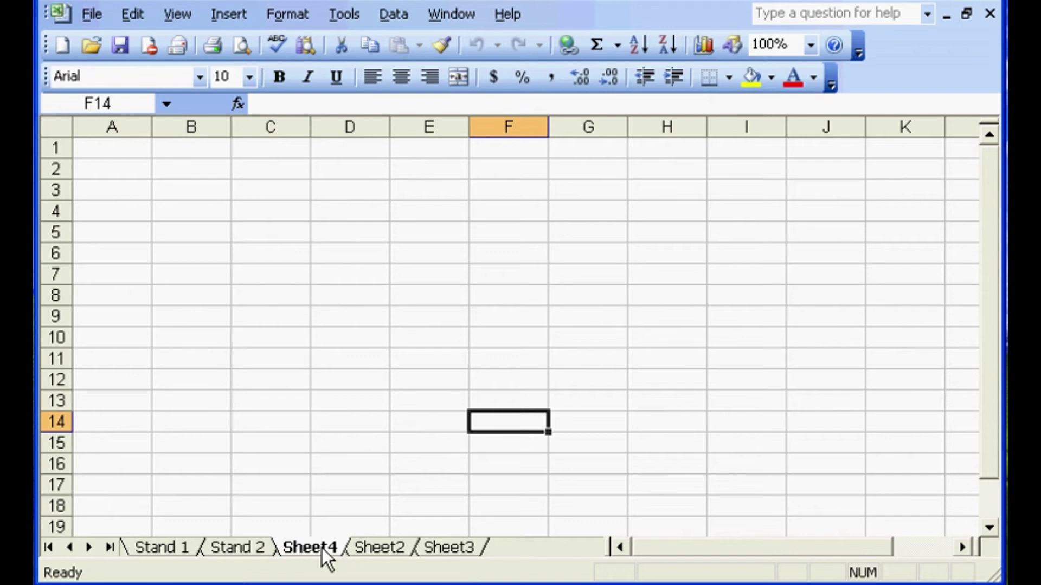
shift+click(460, 554)
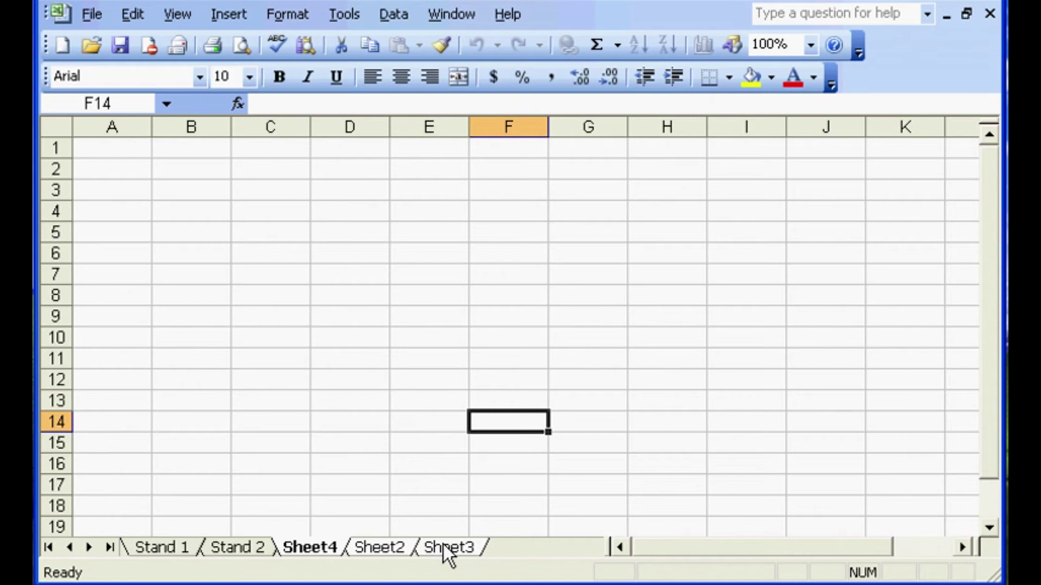
click(372, 547)
click(330, 546)
click(380, 547)
click(241, 547)
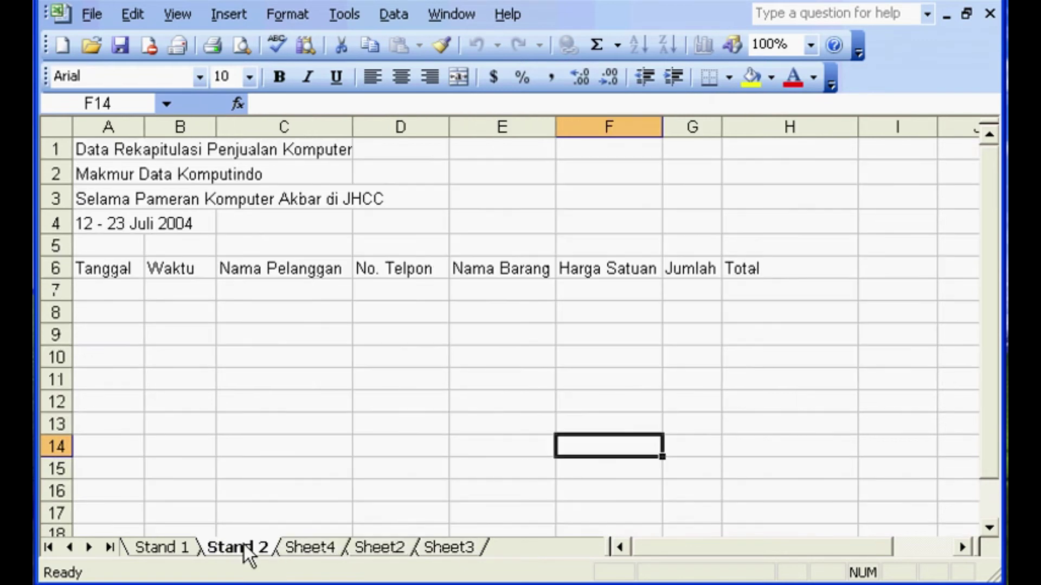
click(309, 545)
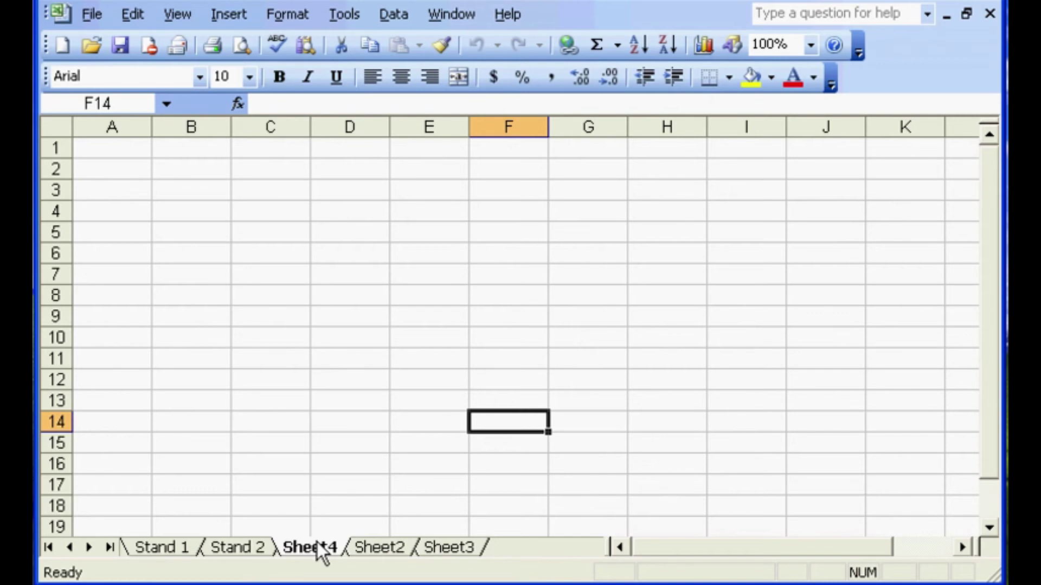
click(184, 547)
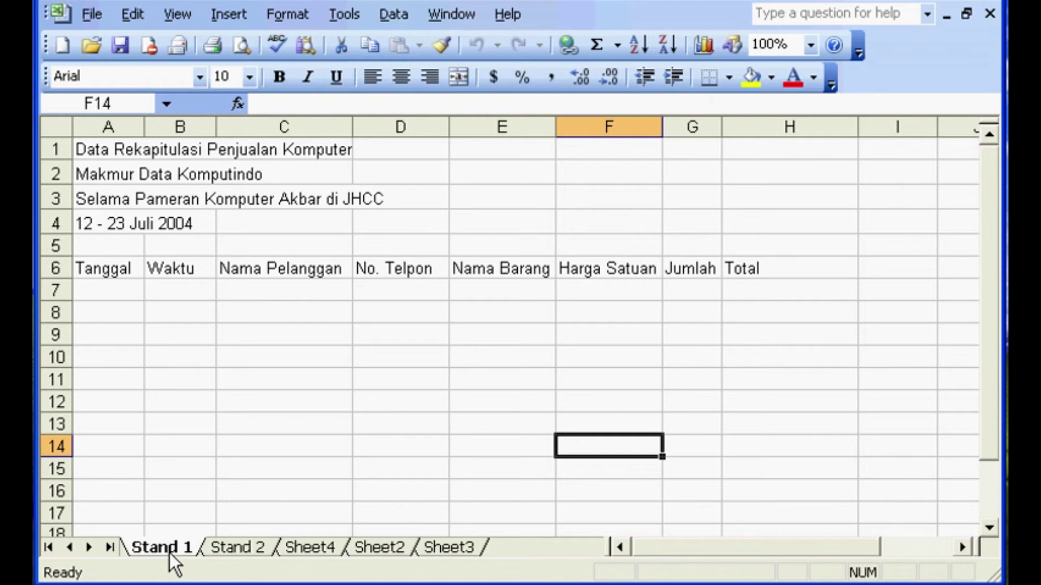
ctrl+click(317, 548)
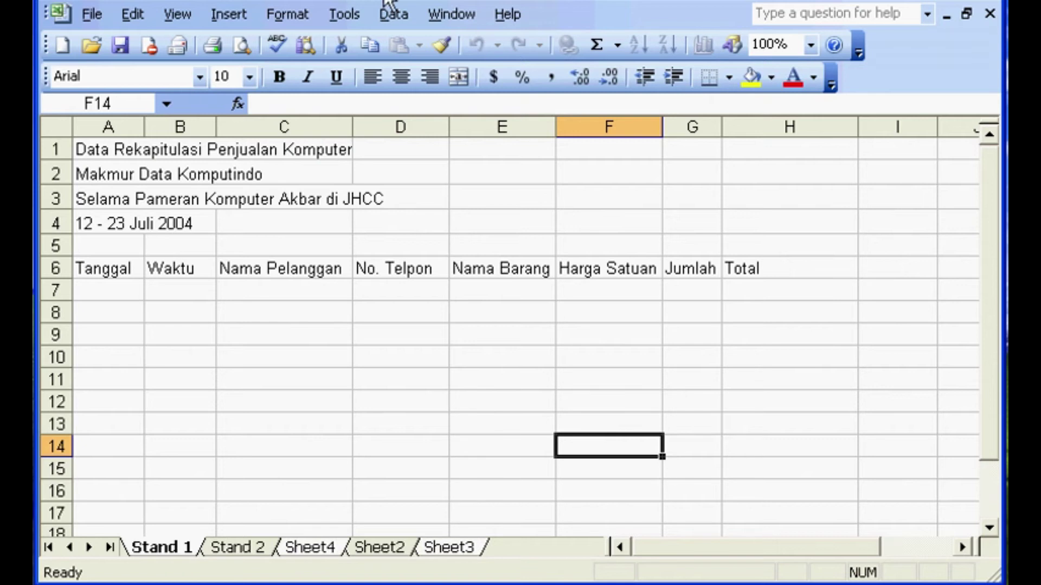
click(358, 549)
click(325, 549)
click(389, 549)
click(435, 548)
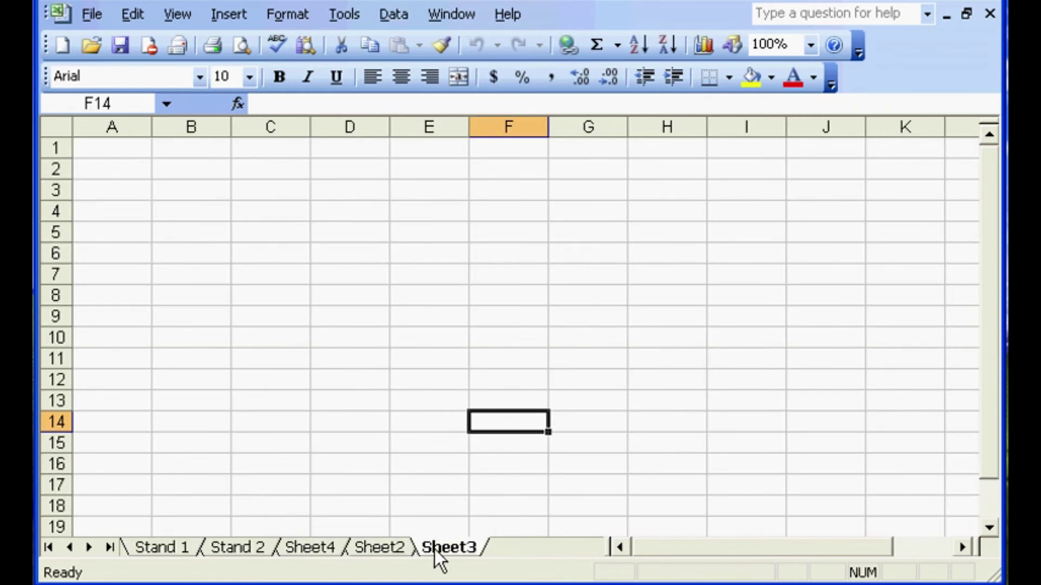
click(302, 546)
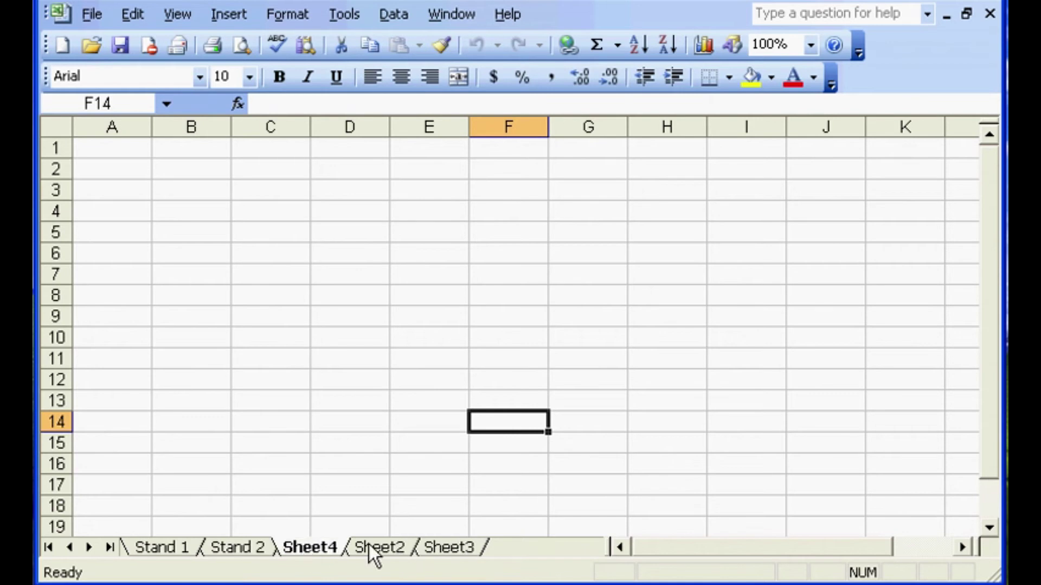
click(402, 405)
click(347, 547)
click(321, 545)
click(369, 428)
click(241, 549)
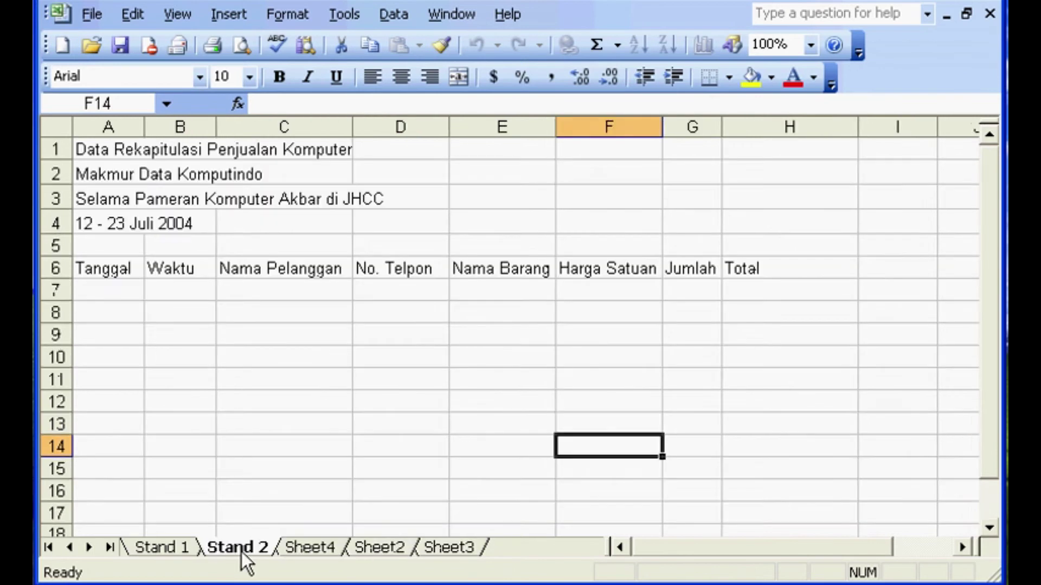
click(310, 548)
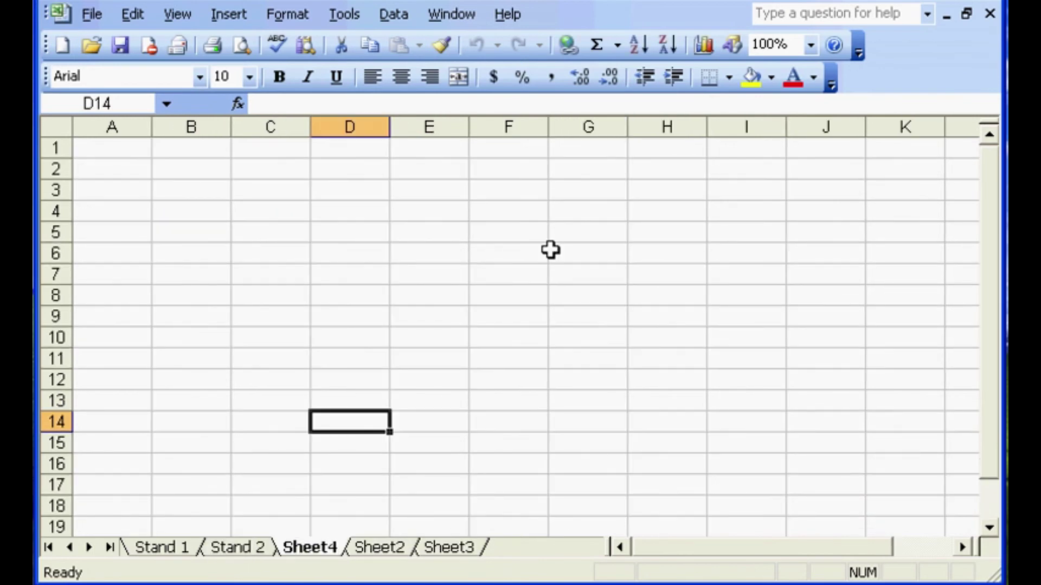
click(248, 549)
click(138, 547)
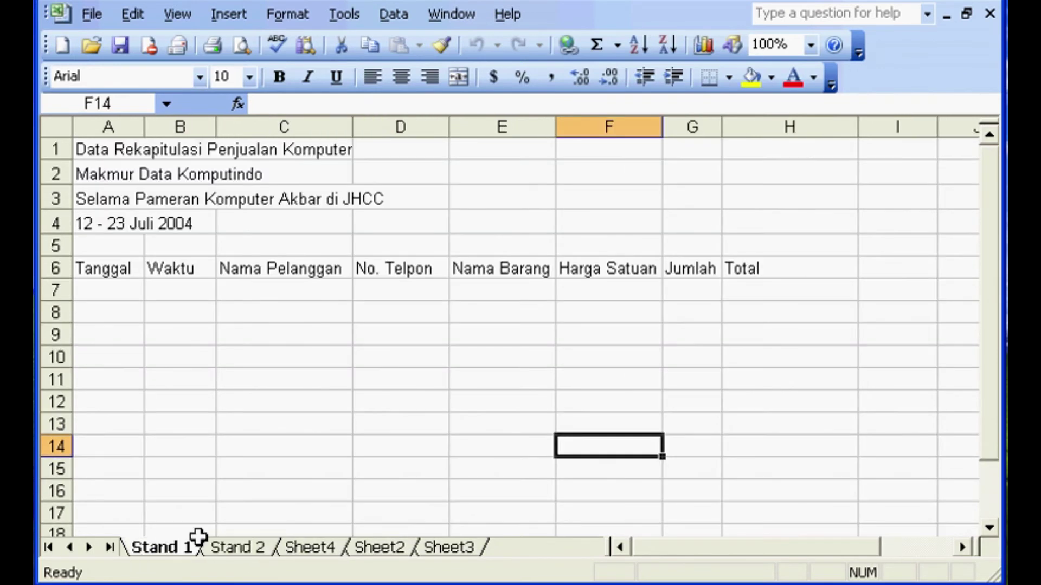
click(234, 547)
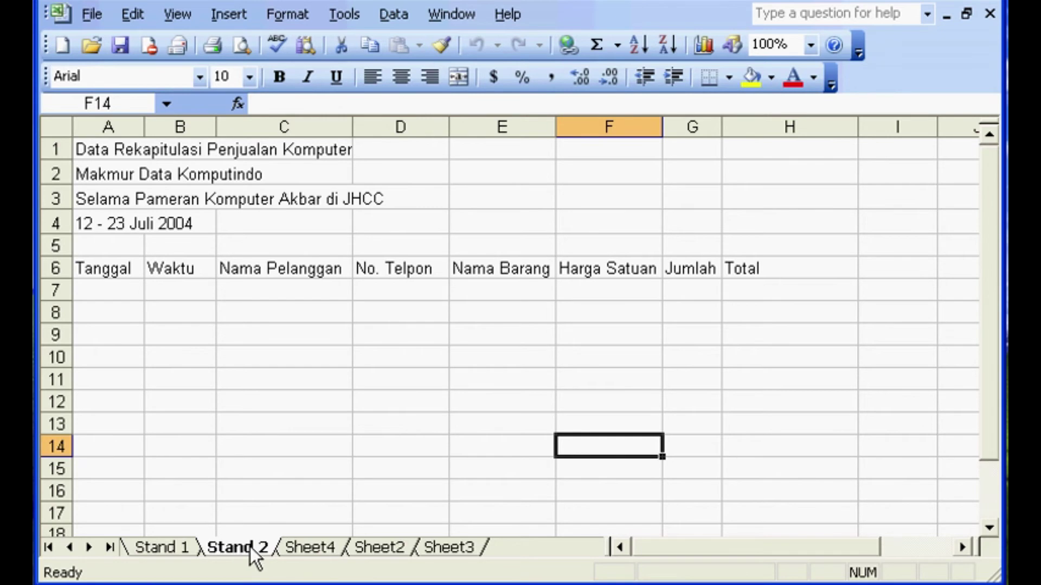
click(311, 547)
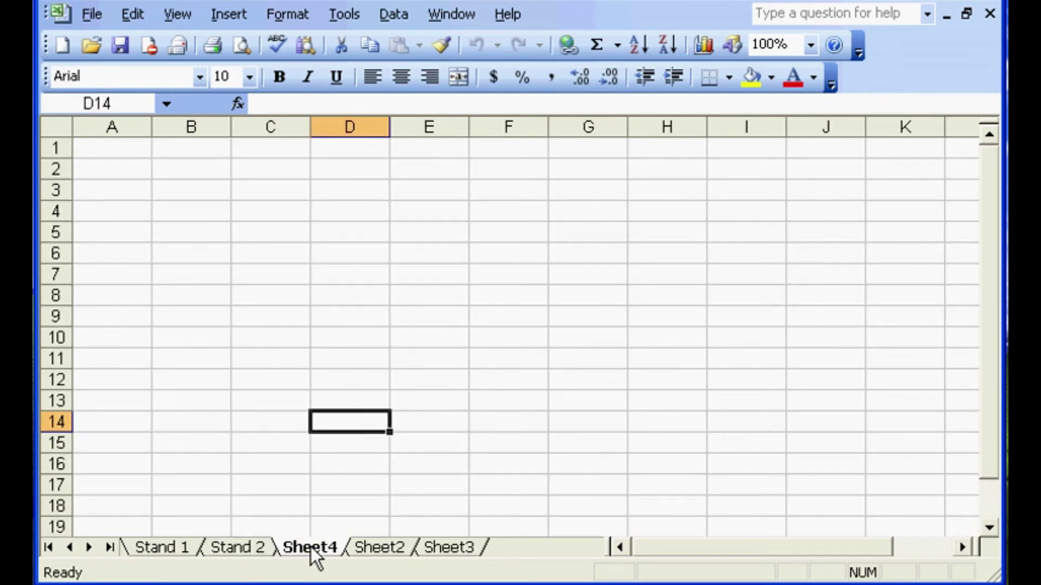
- Delete Sheet4, then look over the remaining Sheet2 and Sheet3
right_click(311, 548)
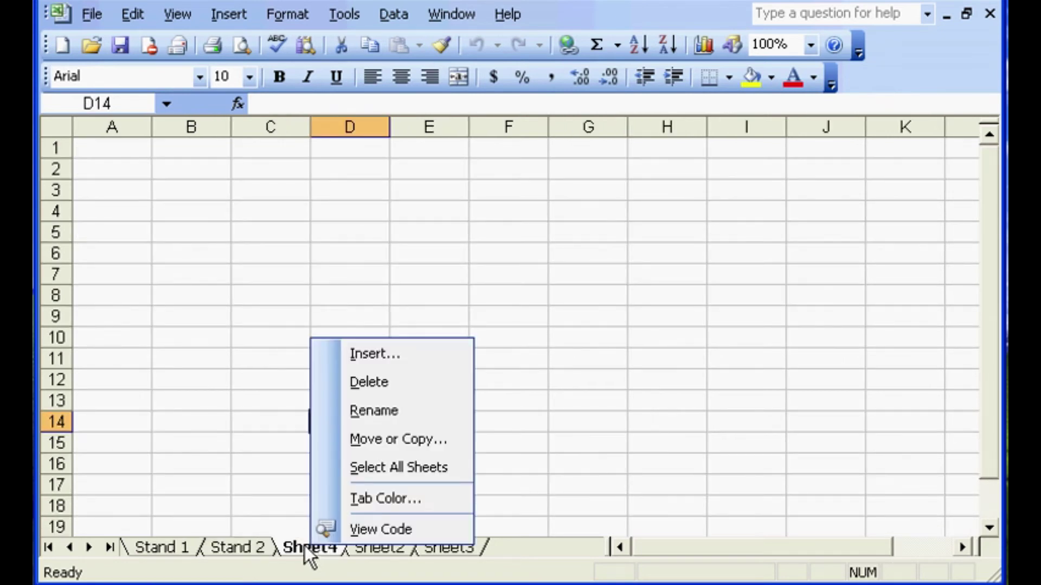
click(399, 389)
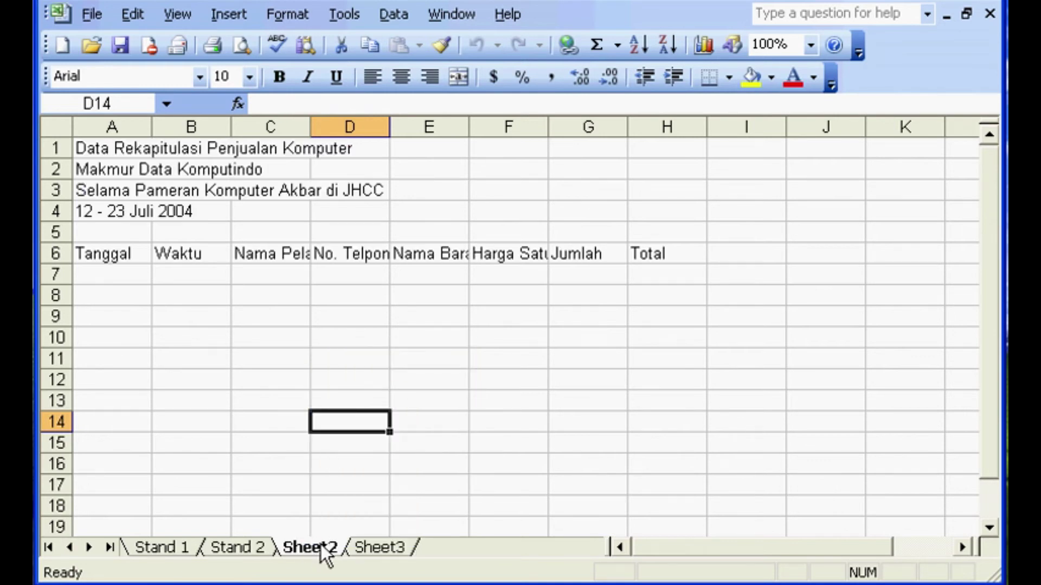
click(368, 548)
click(336, 548)
click(366, 552)
click(342, 550)
- Group Sheet2 and Sheet3 and delete both, confirming the deletion
ctrl+click(393, 549)
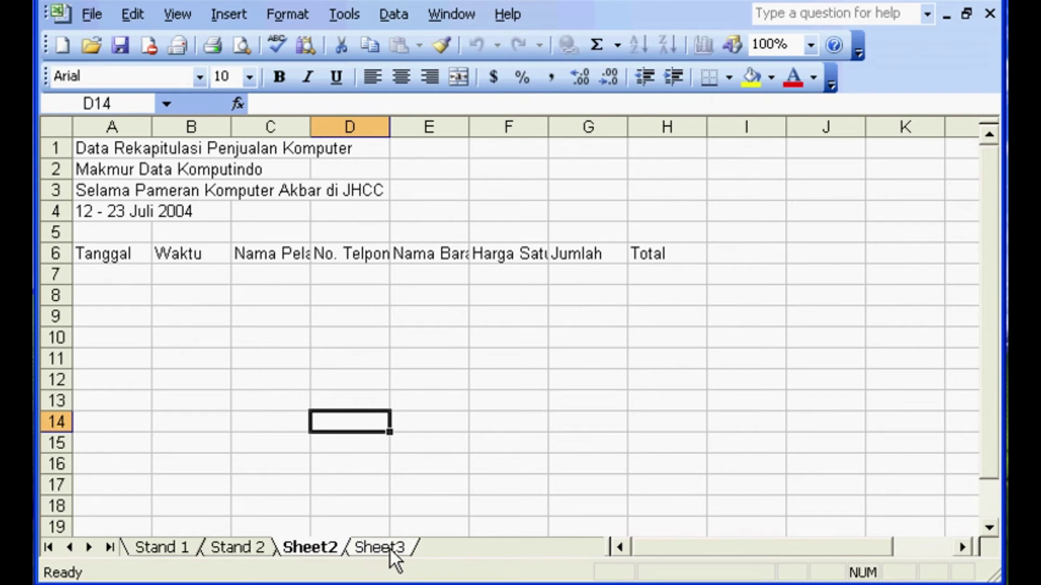
click(391, 548)
right_click(390, 549)
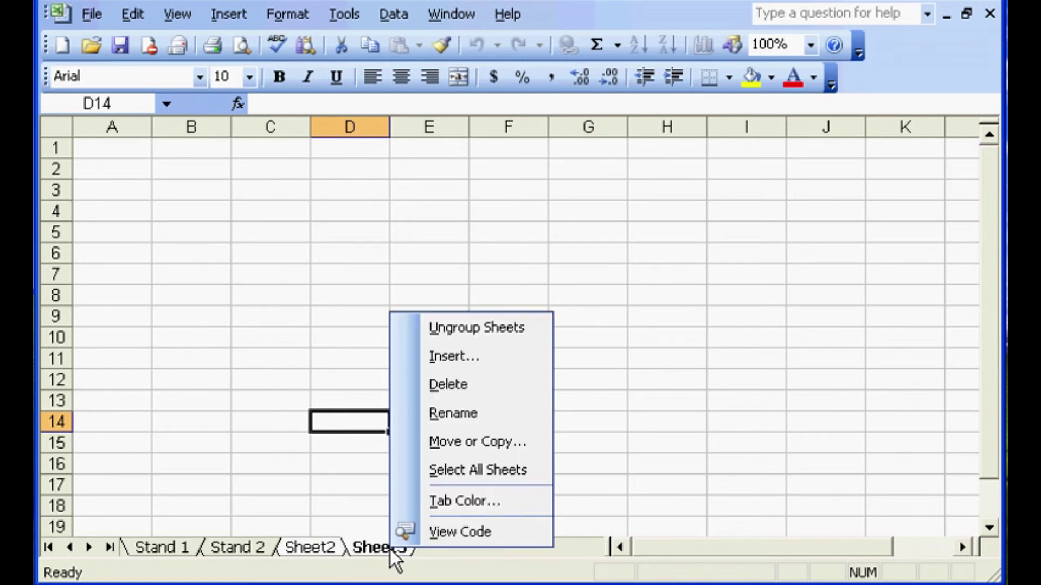
click(445, 380)
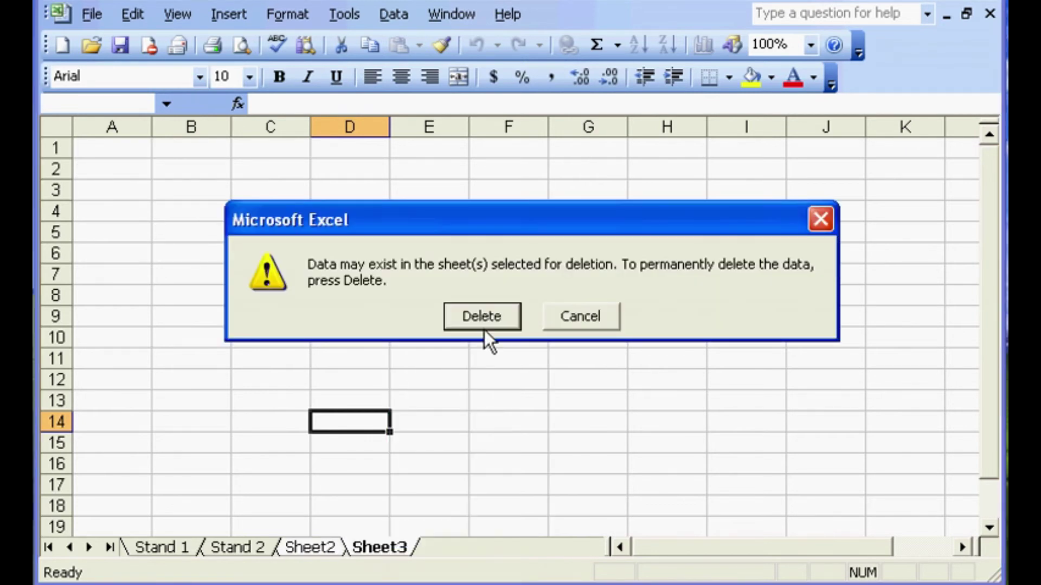
click(494, 313)
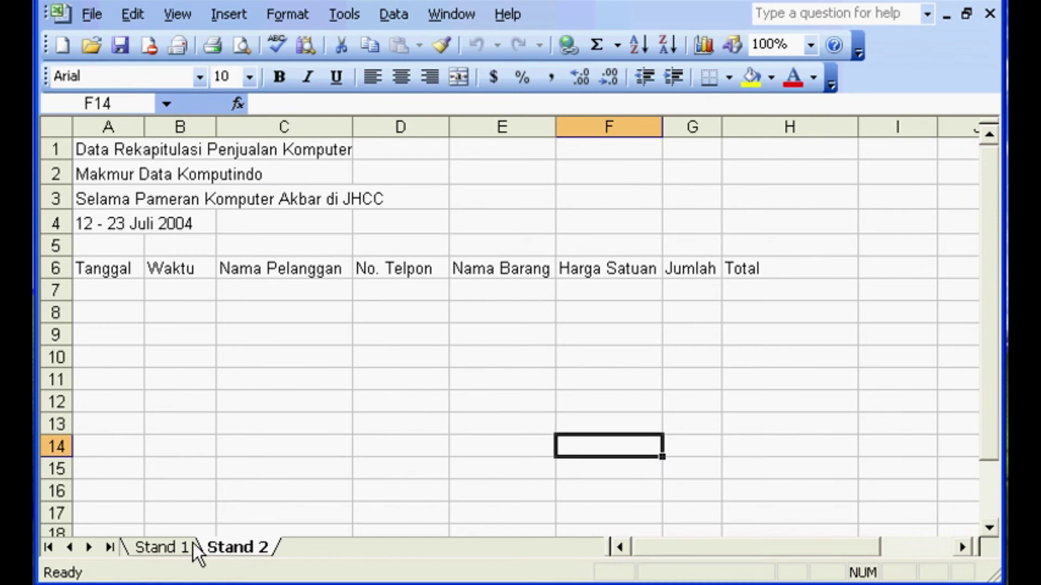
- Widen column B, which holds the Waktu heading, on the Stand 1 sheet
click(156, 548)
click(238, 548)
click(194, 550)
click(238, 549)
click(186, 555)
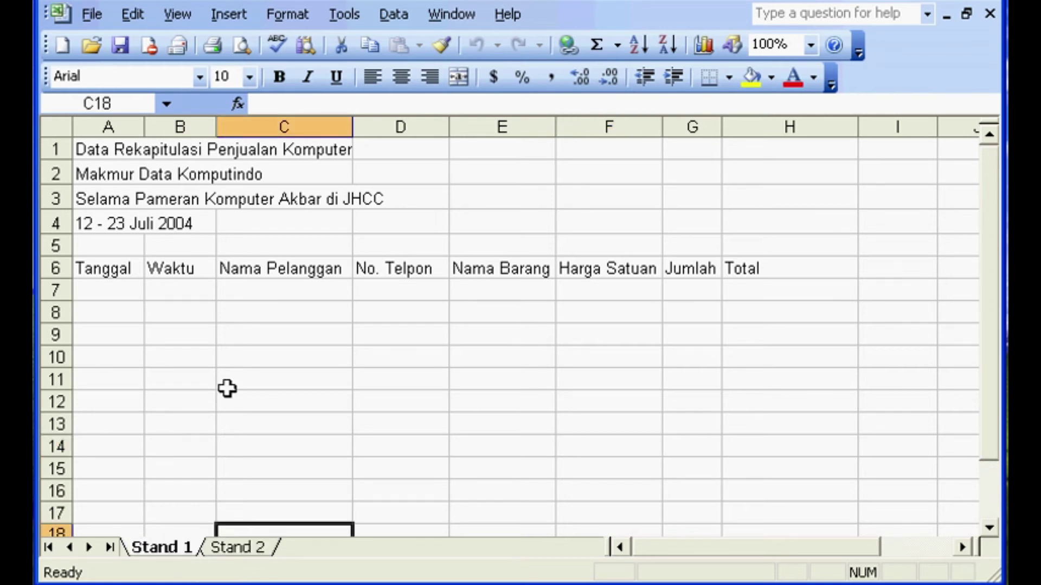
drag(215, 132, 261, 133)
- Compare column B's width between the Stand 1 and Stand 2 sheets
click(261, 548)
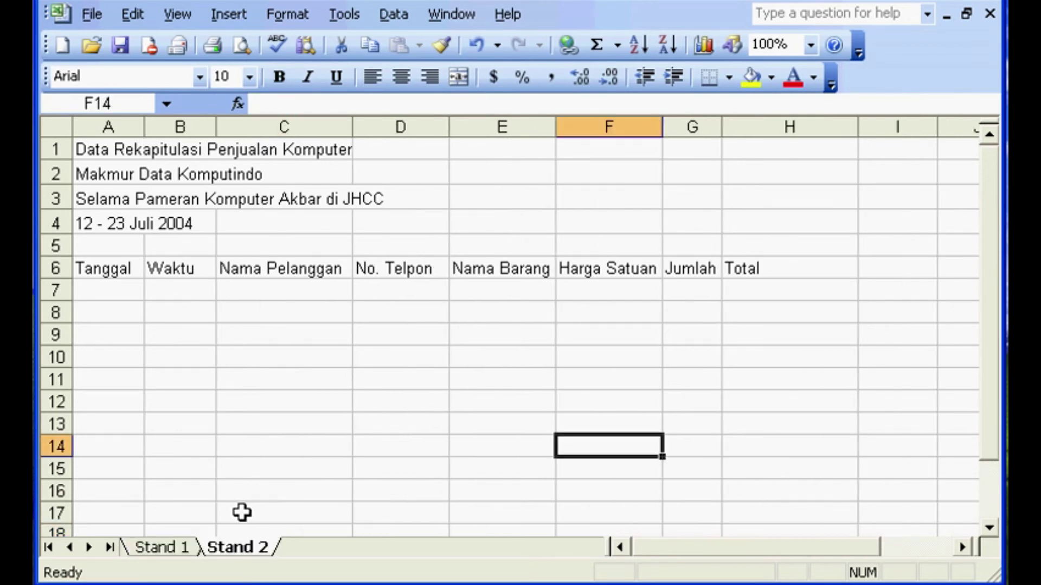
click(186, 549)
click(210, 553)
click(177, 558)
click(206, 551)
click(190, 551)
click(206, 555)
click(180, 555)
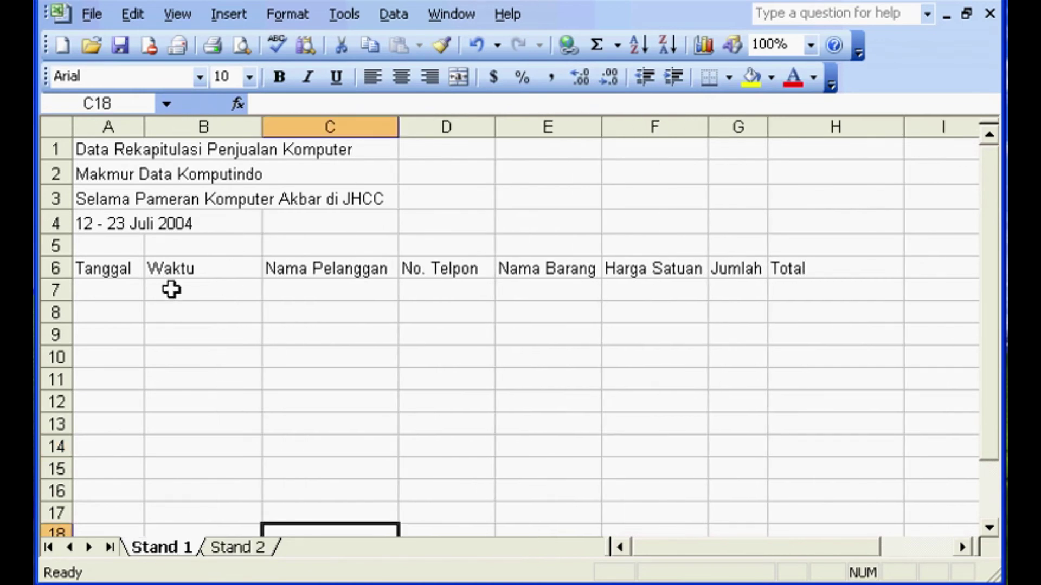
click(236, 547)
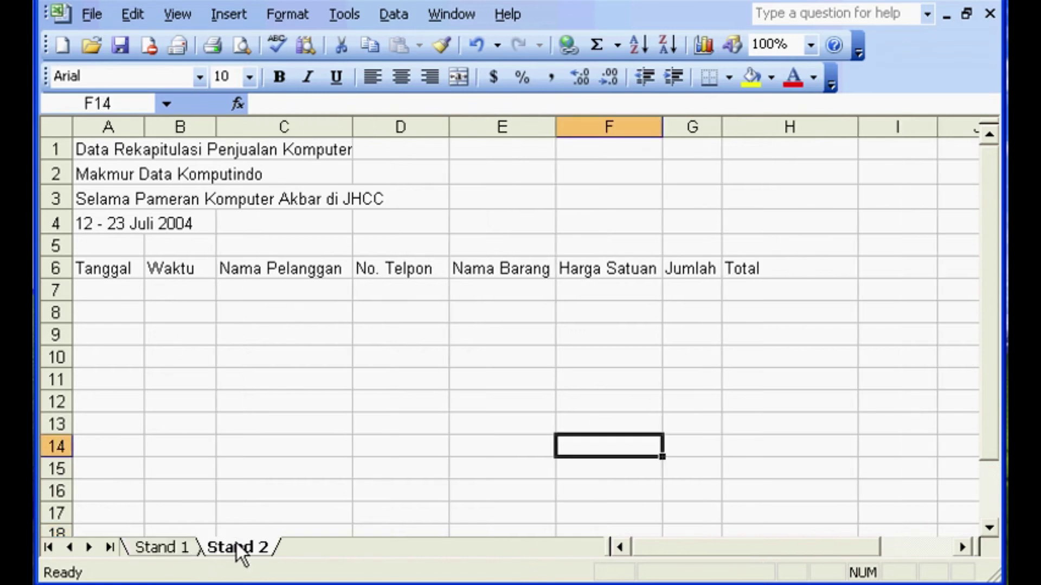
click(179, 548)
- Group Stand 2 with Stand 1 and widen column B on both sheets together
ctrl+click(255, 552)
click(262, 127)
mouse_move(261, 127)
mouse_down()
mouse_move(281, 127)
mouse_move(266, 127)
mouse_up()
- Flip between Stand 1 and Stand 2 to confirm column B now matches
click(230, 548)
click(206, 549)
click(216, 549)
click(196, 555)
click(222, 554)
click(194, 554)
click(223, 554)
click(171, 548)
click(227, 550)
click(187, 548)
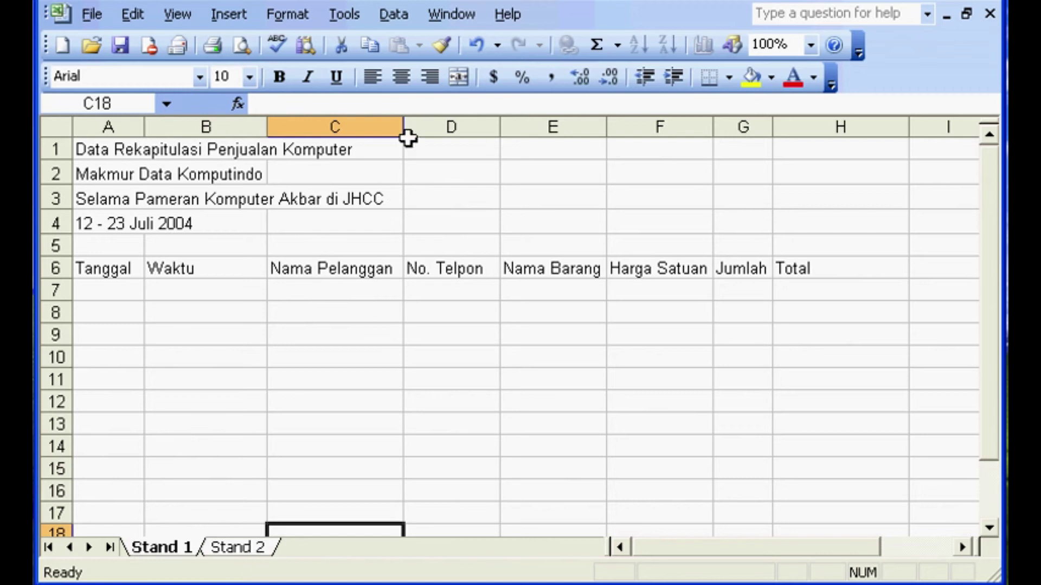
- Widen column C, which holds Nama Pelanggan, on the grouped sheets
drag(405, 128, 465, 128)
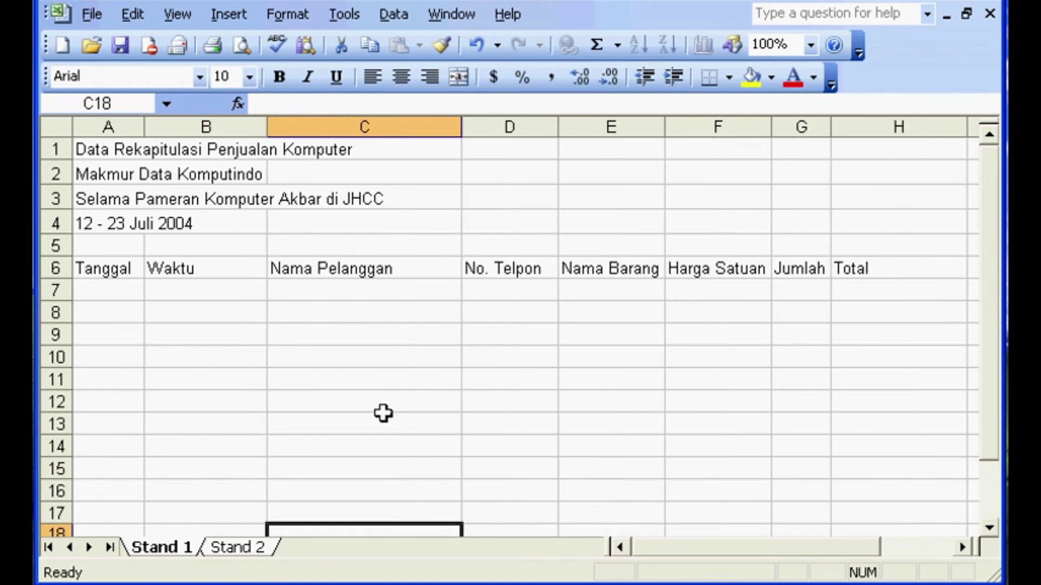
click(383, 417)
click(238, 548)
click(175, 549)
click(222, 549)
key(ctrl+Page_Up)
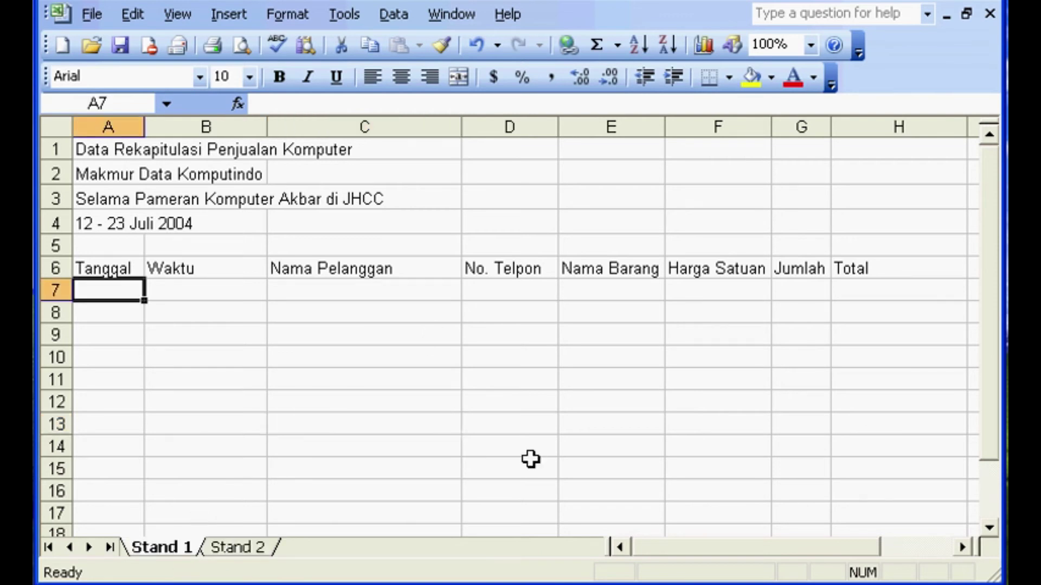
- Type test text 'werqwer' and 'ewr' into A8 and A9
click(111, 334)
click(116, 295)
click(110, 339)
click(112, 318)
text(werqwer)
click(125, 339)
text(ewr)
click(125, 362)
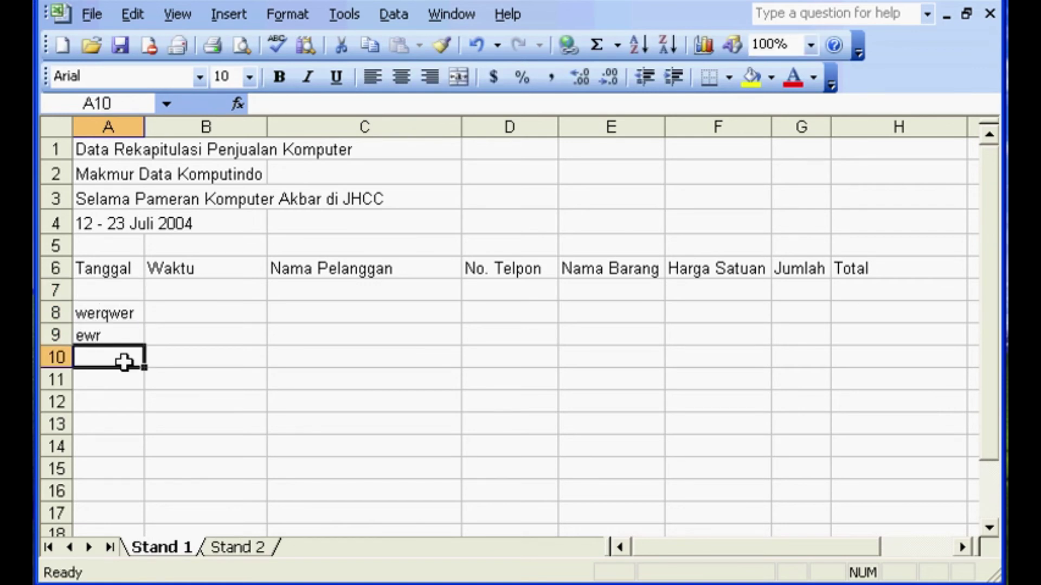
- Check the test entries on both sheets, then clear them from A8:A9
click(249, 550)
click(186, 549)
click(224, 548)
click(185, 548)
click(256, 548)
click(164, 554)
click(235, 551)
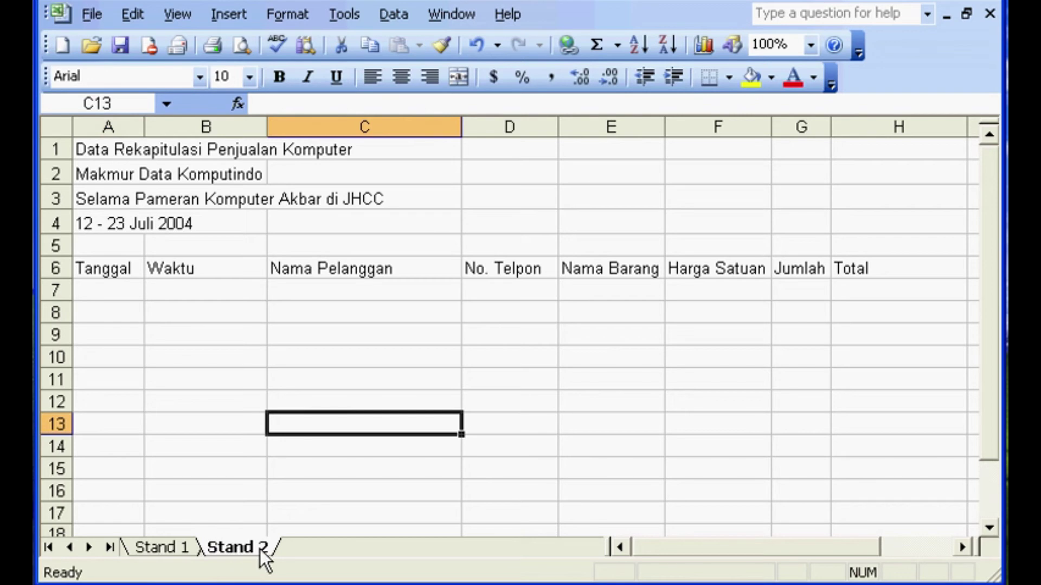
click(198, 556)
drag(105, 314, 102, 336)
key(Delete)
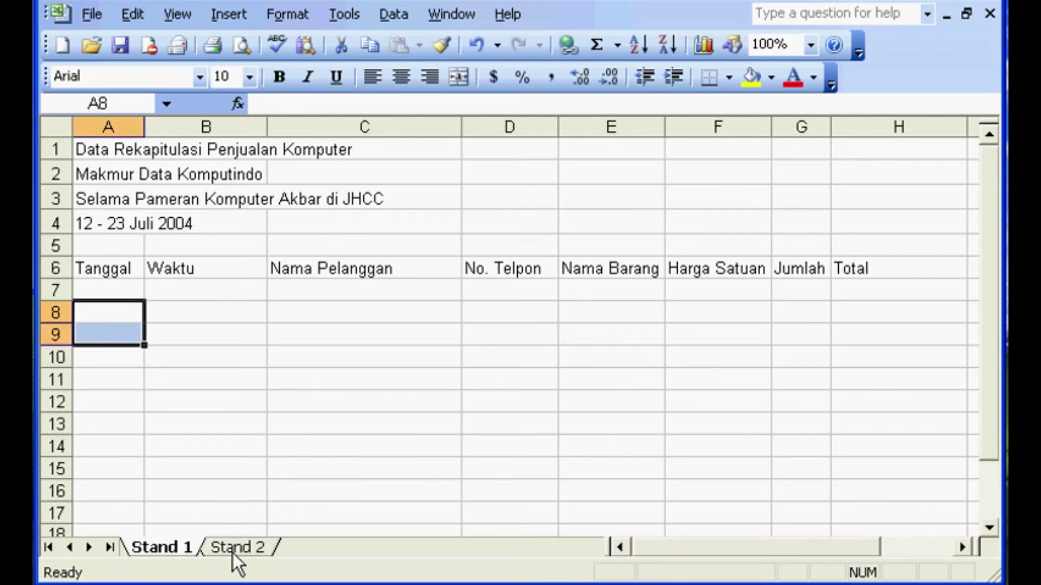
- Type test entries 'dfgfd', 'd', 'd' and 'fdg' into A8 through A11
click(134, 387)
click(124, 319)
text(dfgfd)
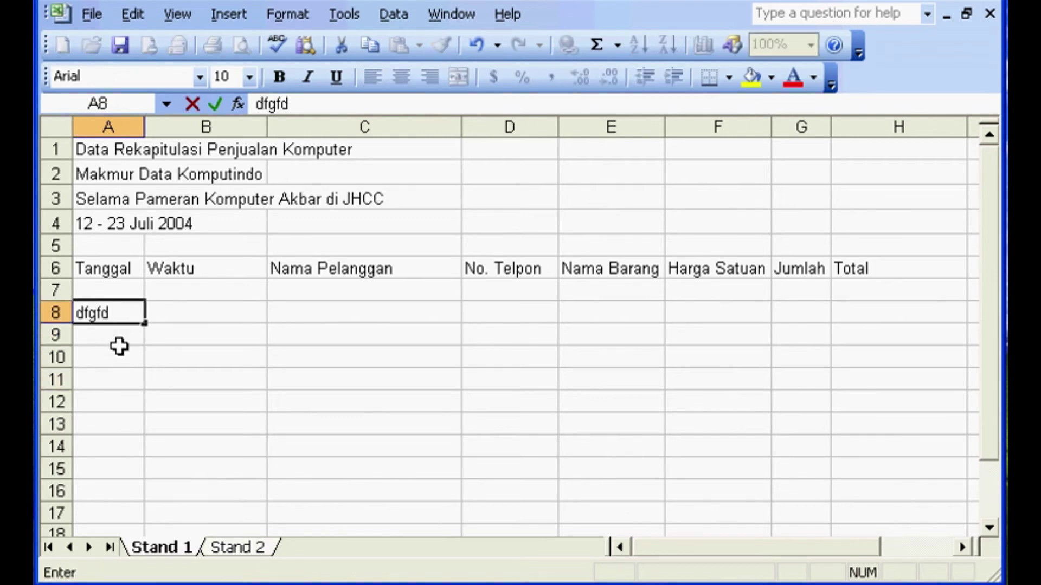
key(Return)
text(d)
key(Return)
text(d)
key(Return)
text(fdg)
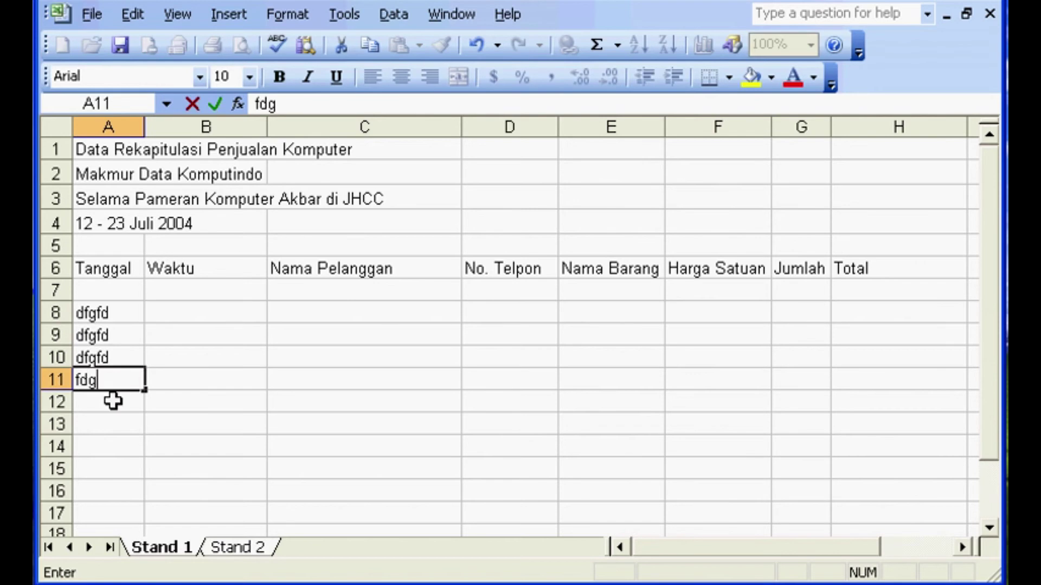
click(115, 415)
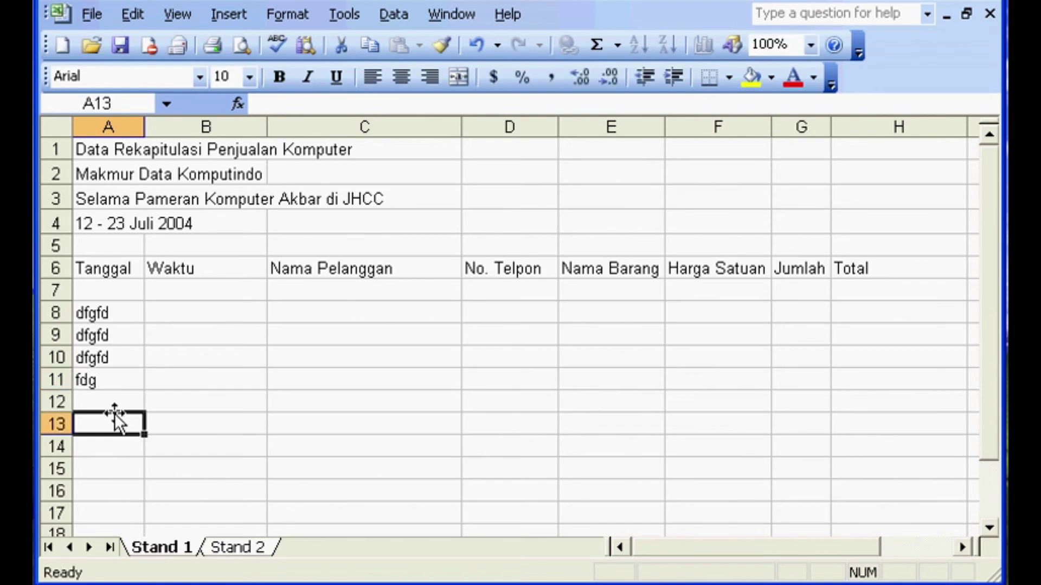
- Compare Stand 1 and Stand 2 to see the test entries on both grouped sheets
click(223, 548)
click(190, 548)
click(222, 548)
click(184, 549)
click(243, 548)
click(185, 547)
click(225, 546)
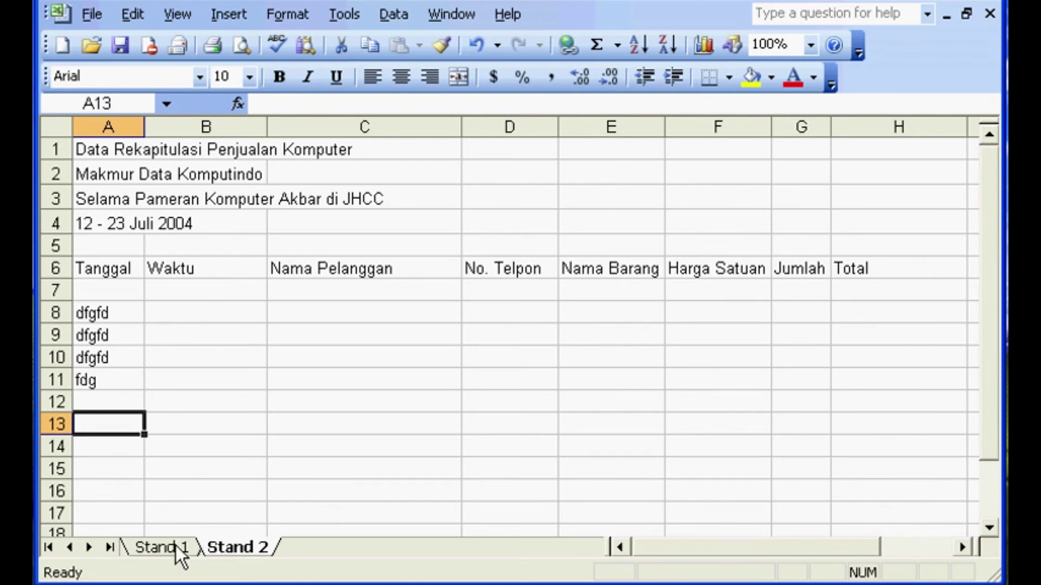
- Clear the test entries from A8:A11 and ungroup the sheets to show Stand 2
drag(120, 306, 123, 385)
key(Delete)
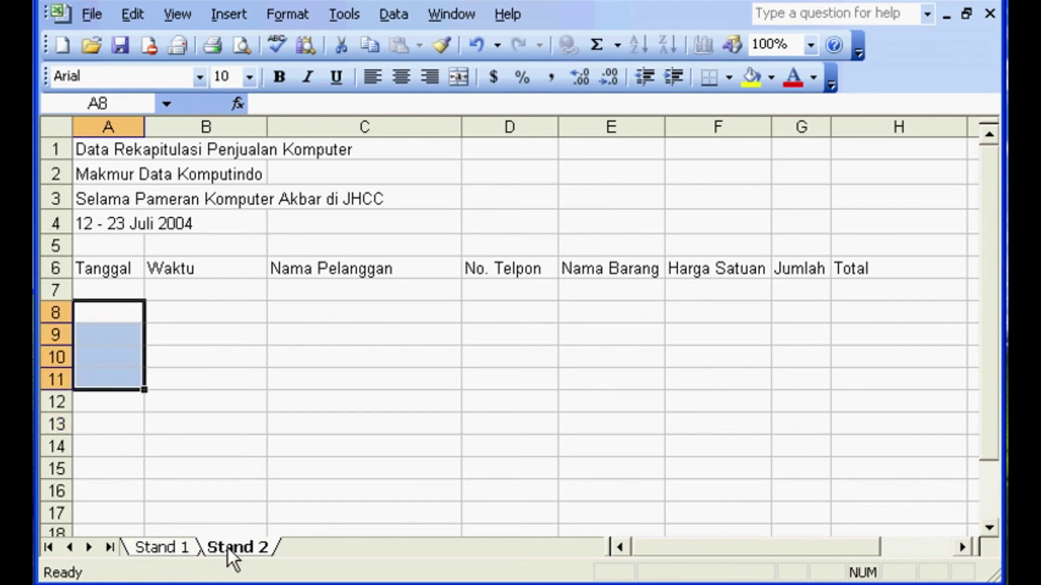
click(192, 548)
click(227, 548)
click(187, 549)
click(237, 543)
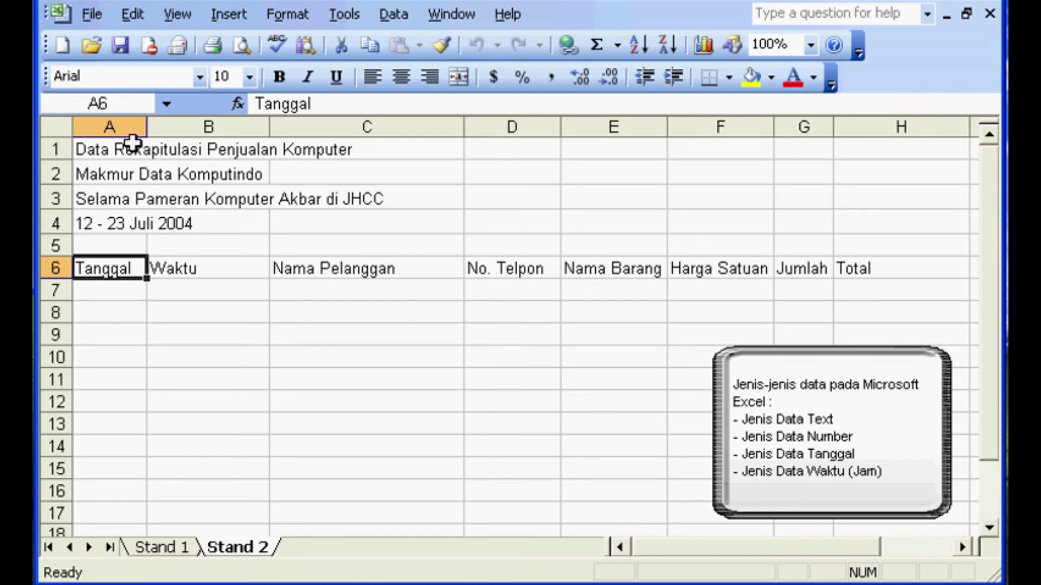
click(116, 229)
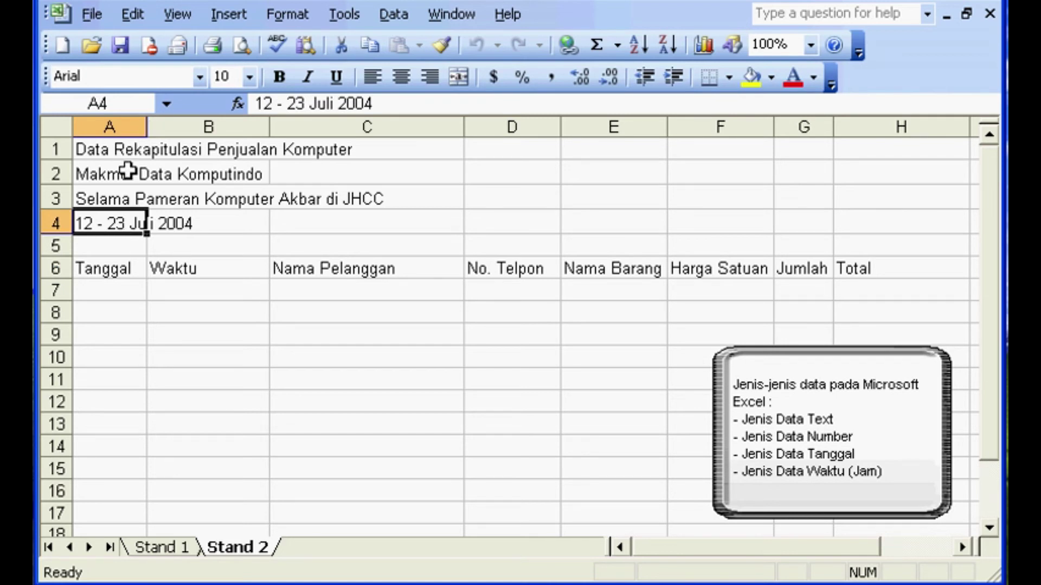
click(110, 174)
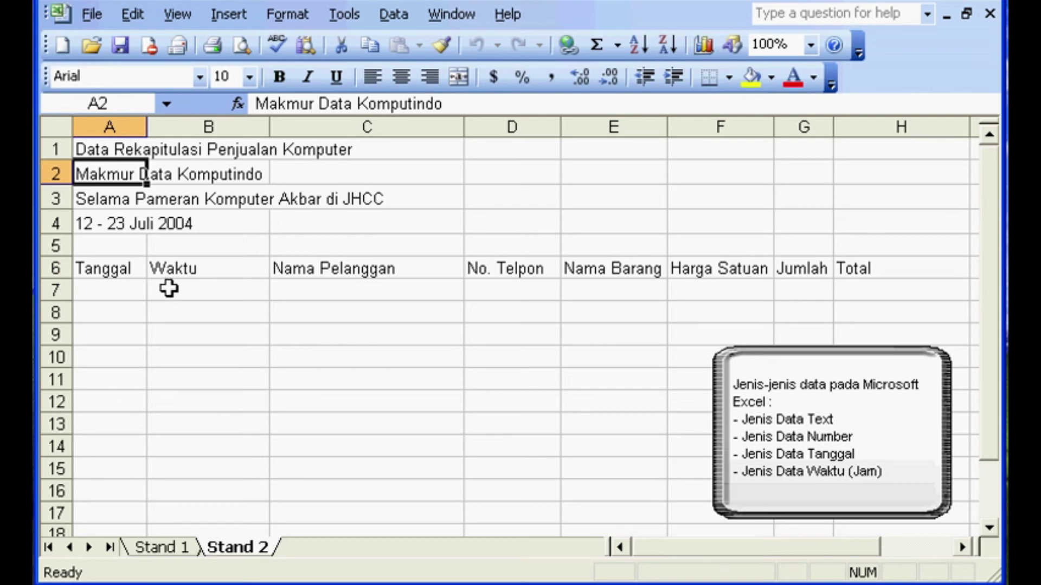
click(184, 272)
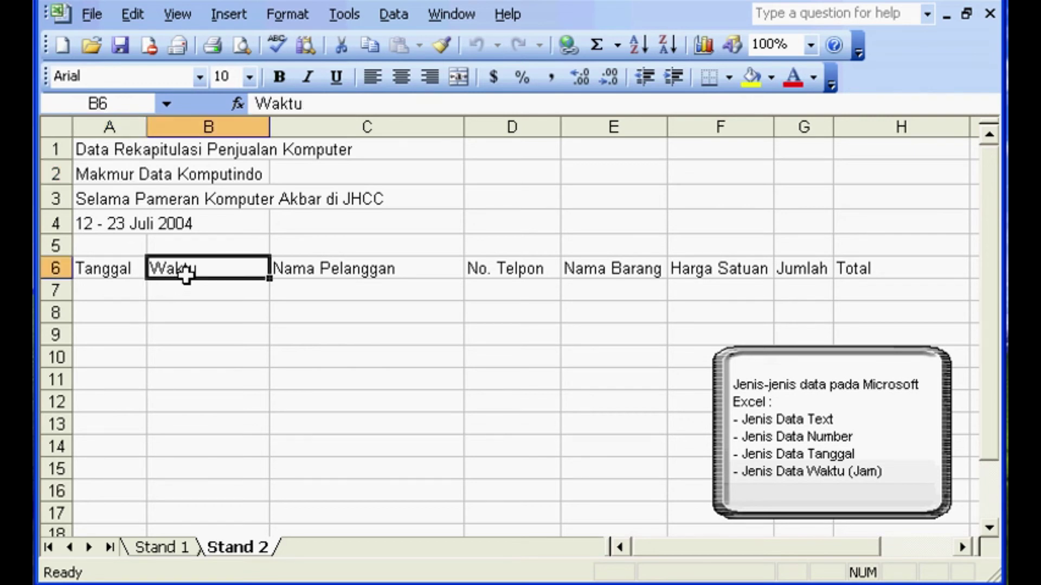
click(140, 273)
click(192, 275)
click(139, 274)
click(176, 275)
click(195, 293)
click(308, 278)
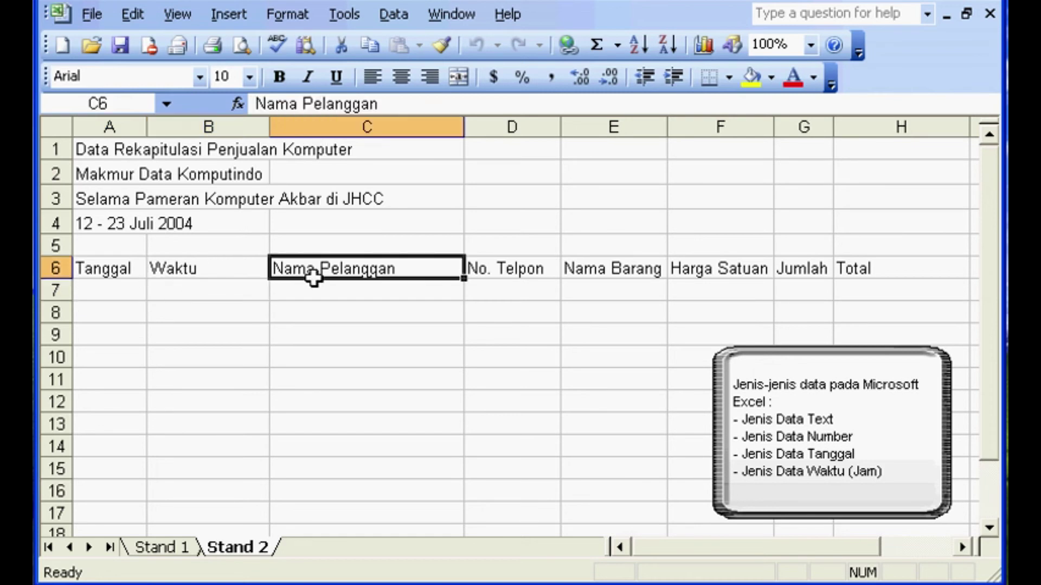
click(516, 265)
click(608, 262)
click(721, 276)
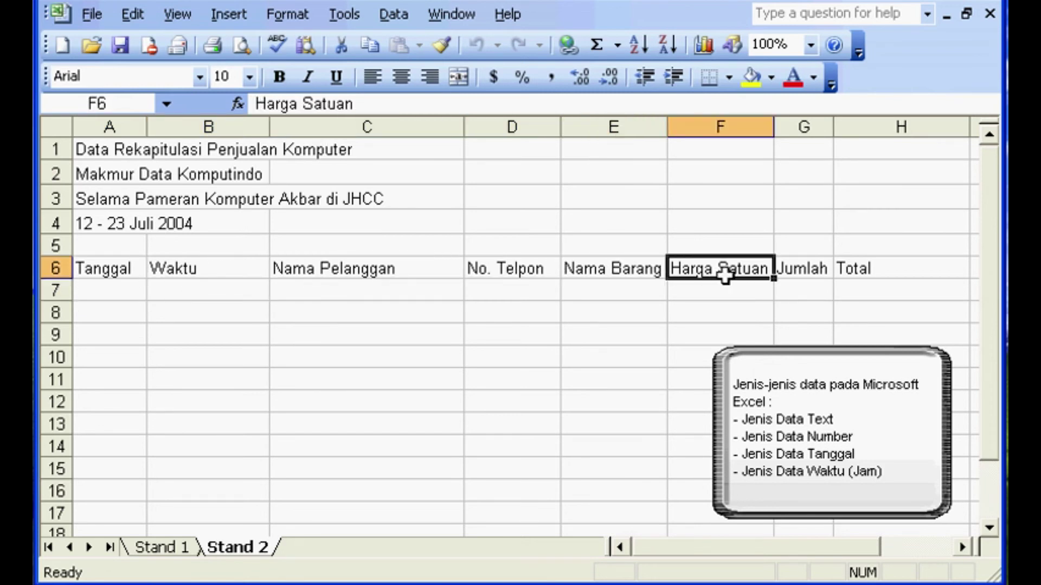
click(814, 269)
click(851, 265)
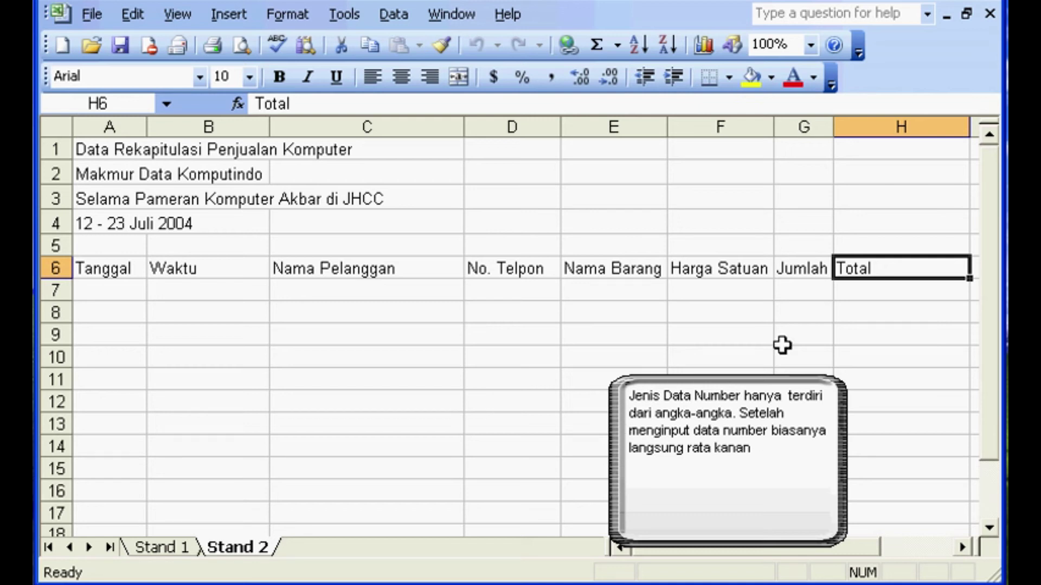
- Enter 80 in F7 under Harga Satuan and check the stored value
click(733, 293)
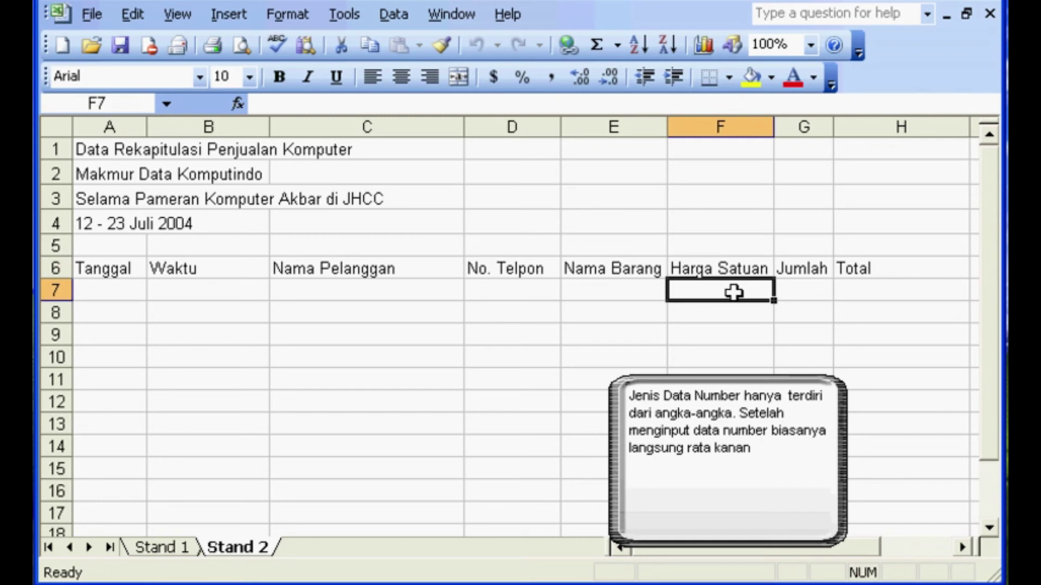
scroll(734, 292, down, 1)
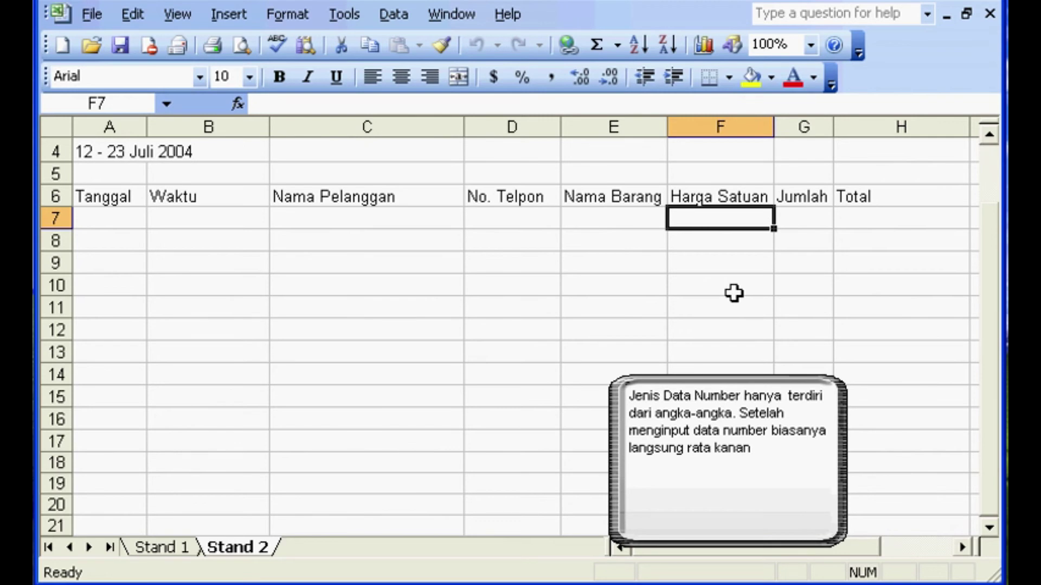
text(80)
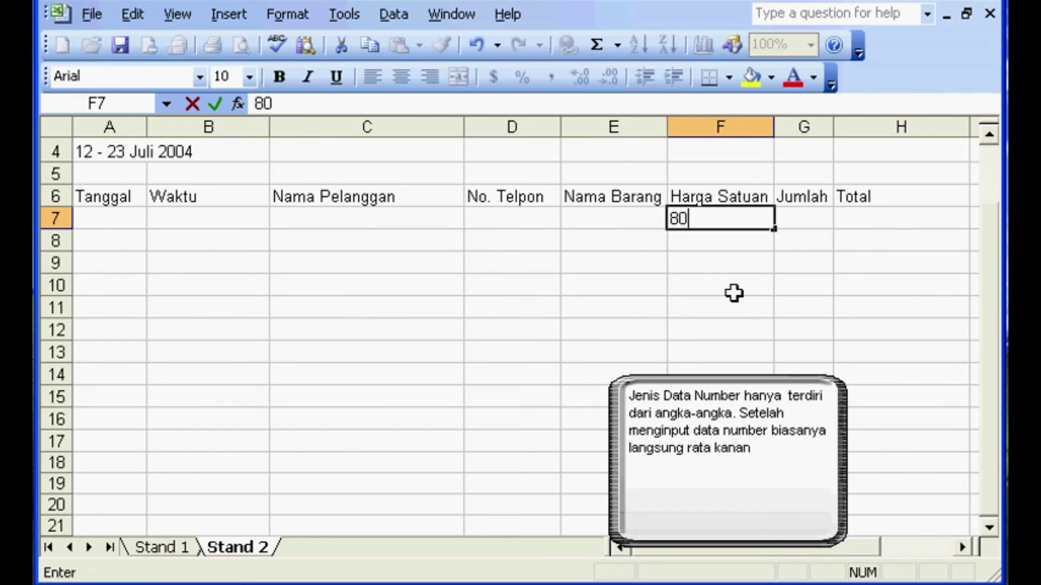
key(Return)
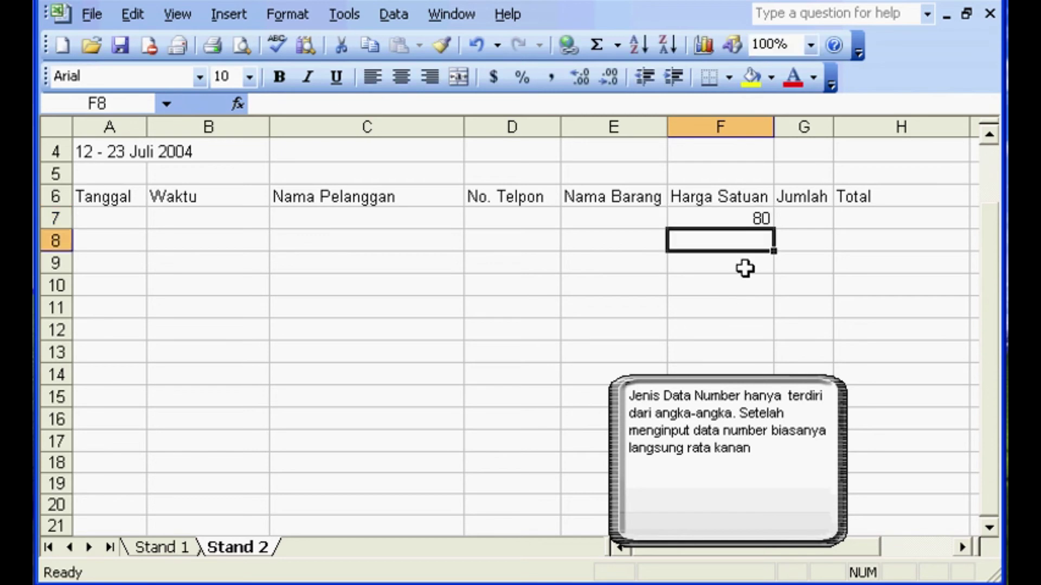
click(760, 218)
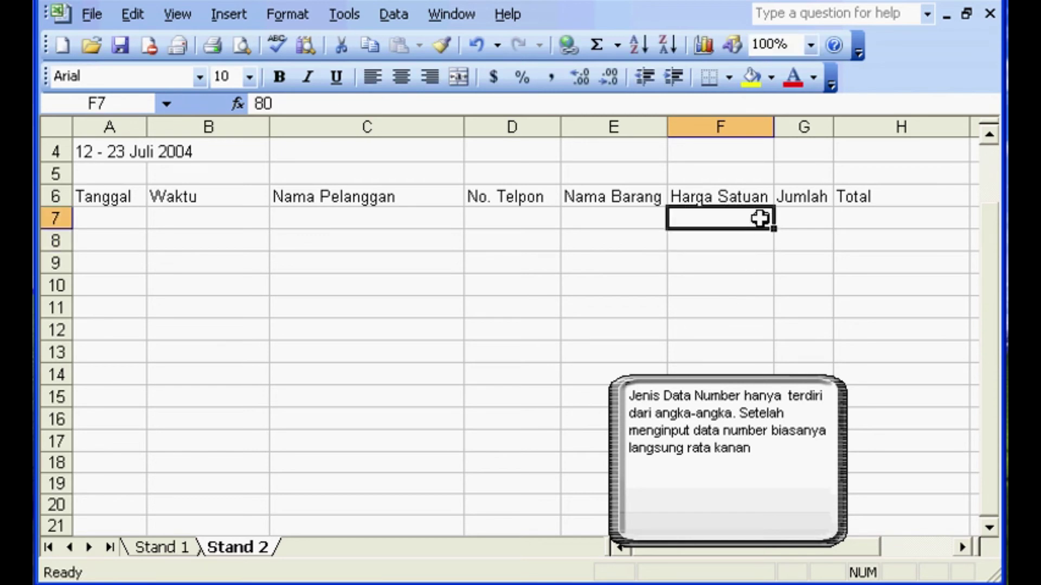
click(753, 237)
click(757, 223)
click(759, 238)
click(762, 220)
- Enter -45 in F8 and 0 in F9
click(756, 243)
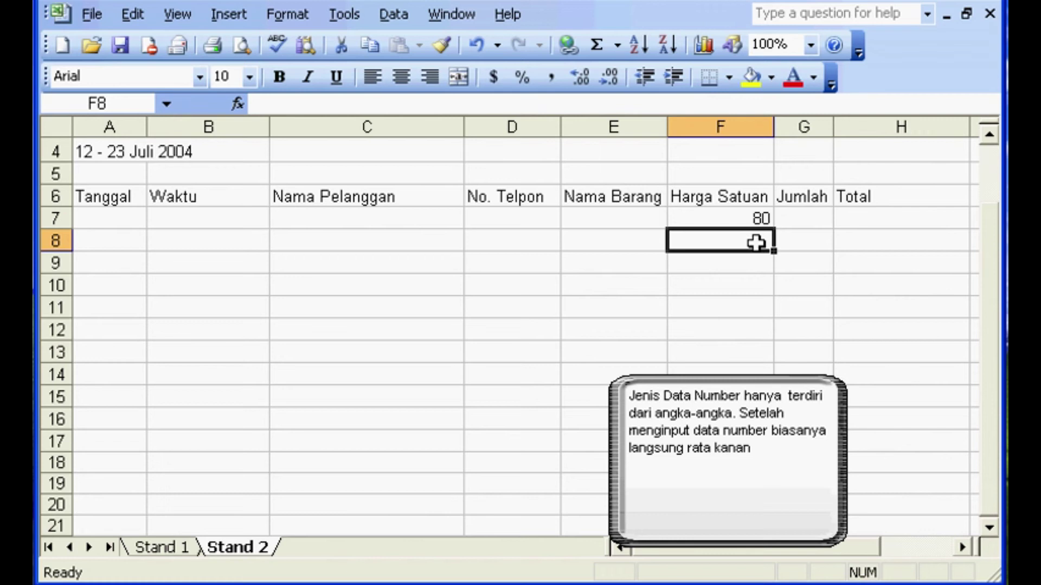
text(-)
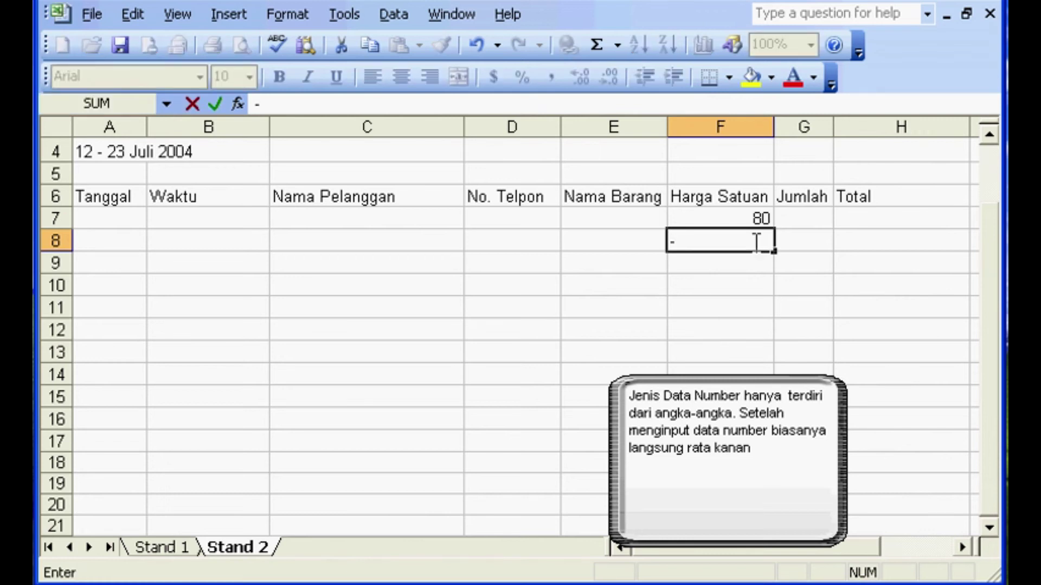
text(45)
key(Return)
text(0)
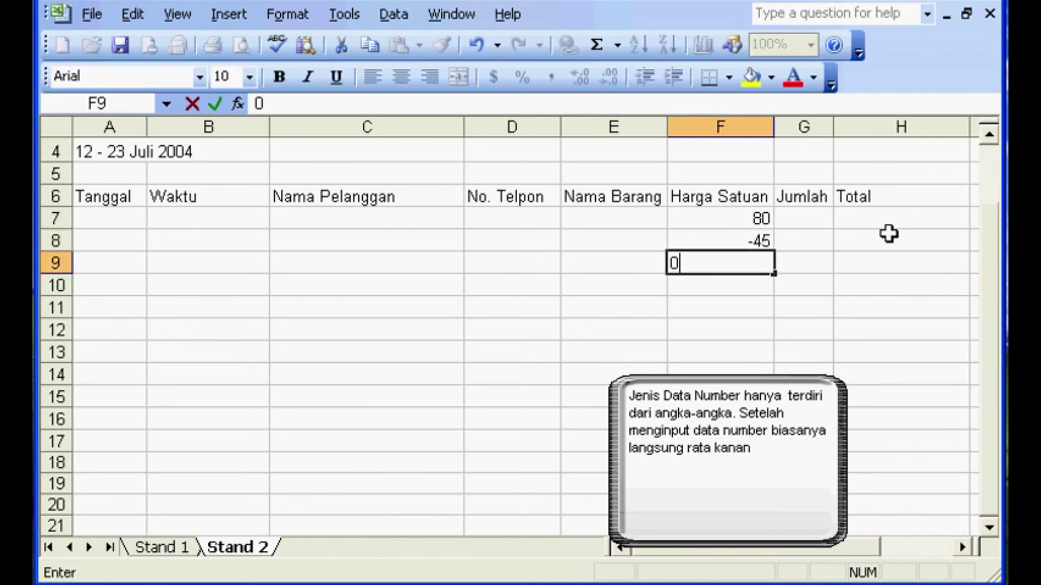
key(Return)
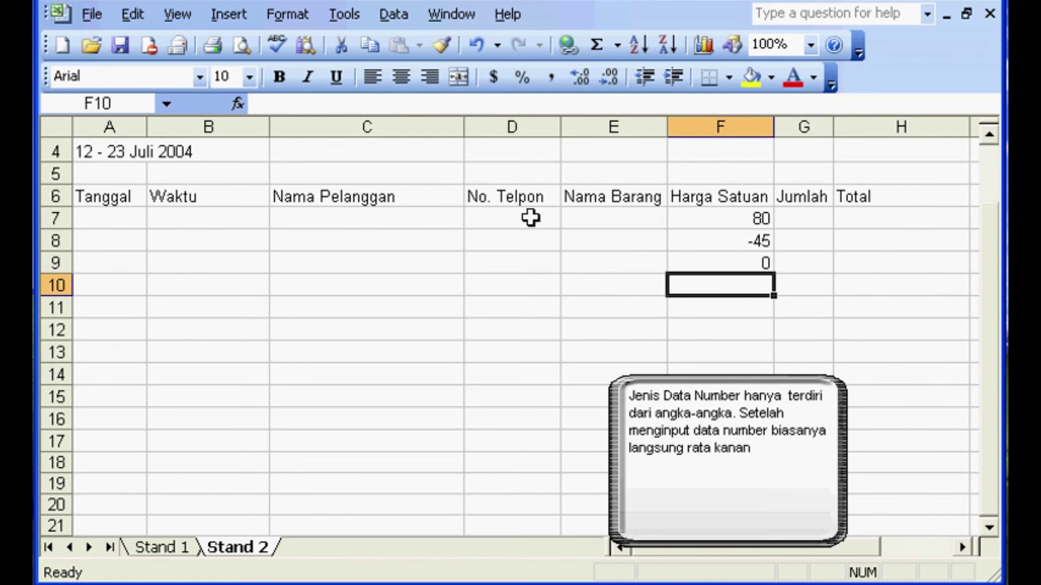
click(520, 220)
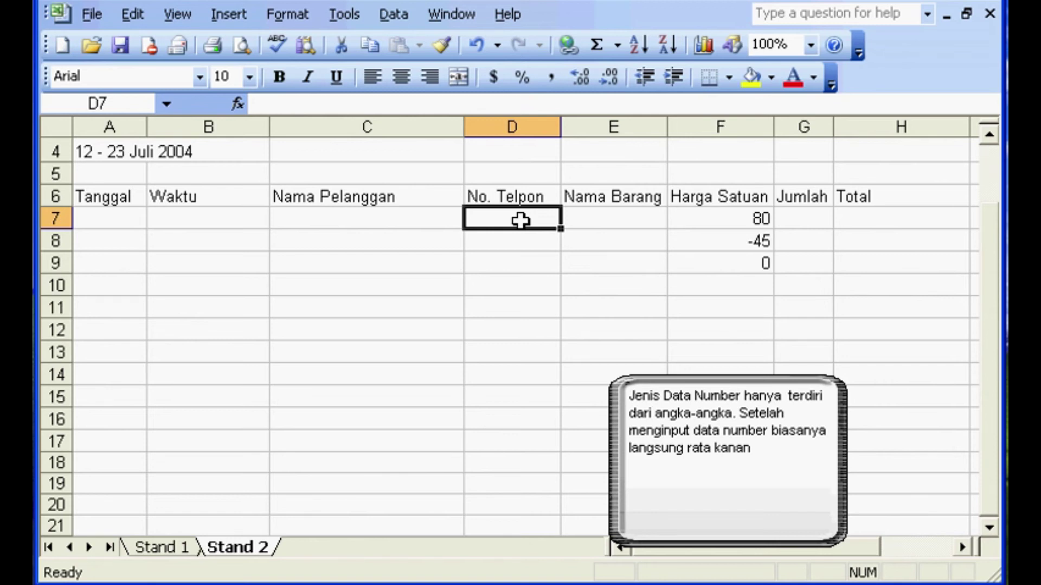
- Type two phone numbers into D7 and D8 as plain numbers under No. Telpon
text(8482)
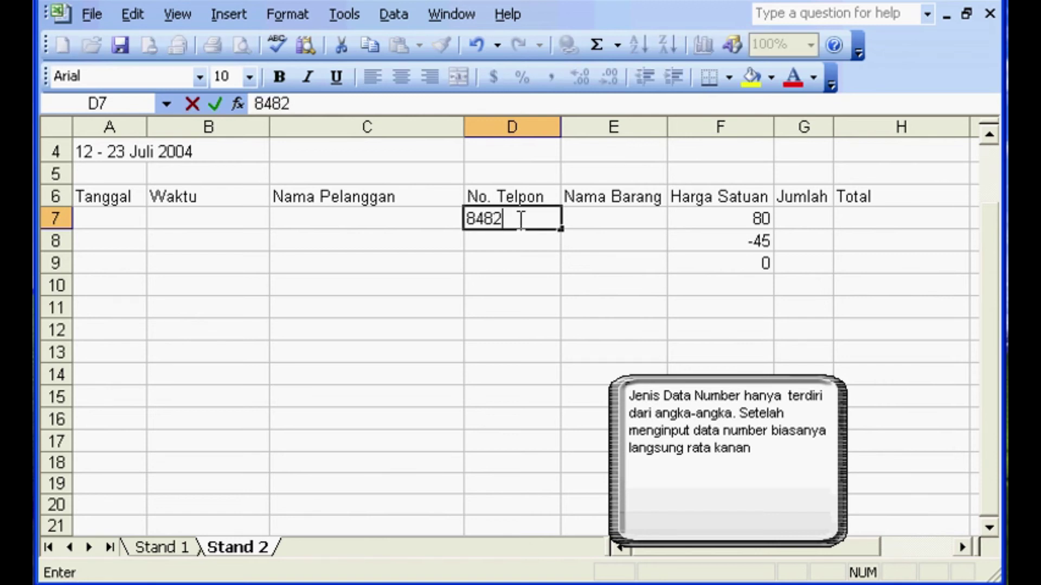
text(501)
key(Return)
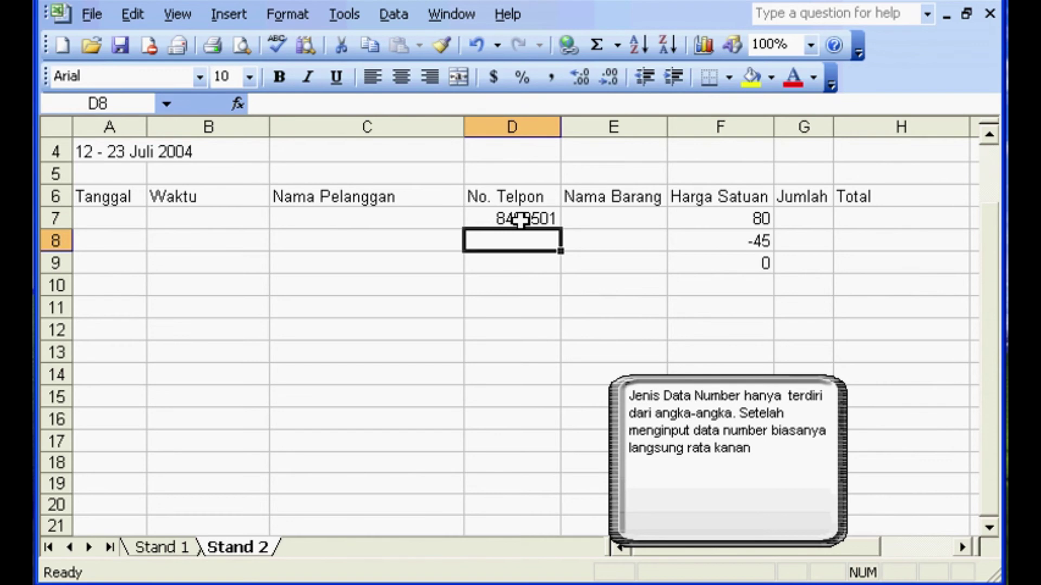
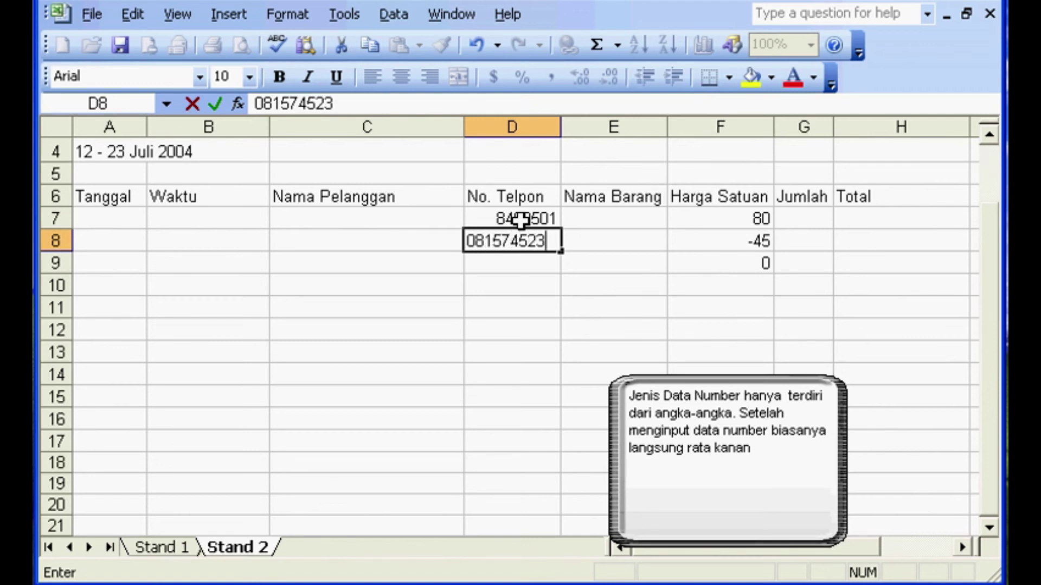
key(Return)
- Notice D8 lost its leading zero, then clear both phone numbers from D7:D8
click(518, 239)
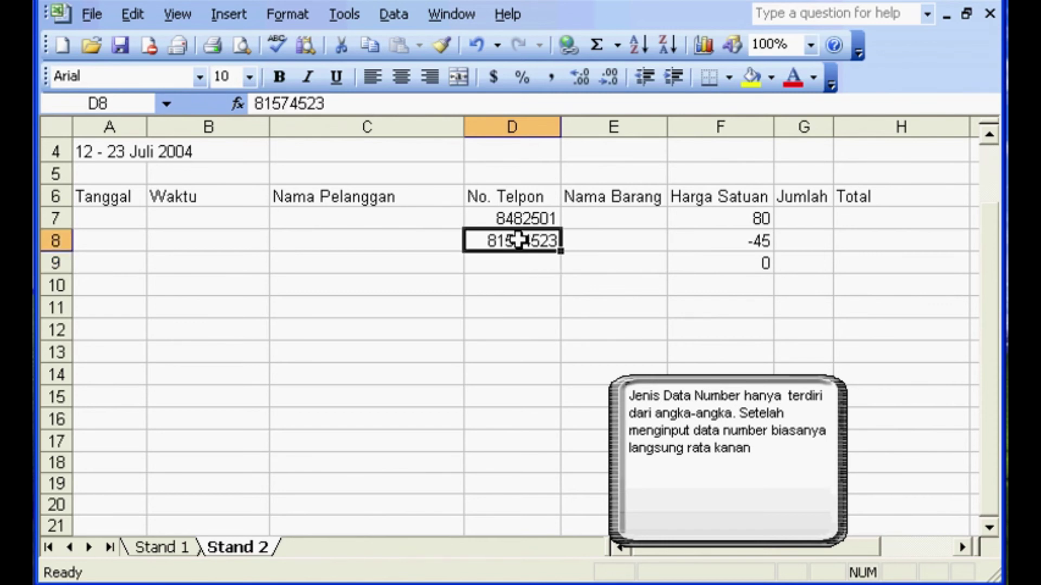
click(530, 217)
click(518, 237)
click(529, 220)
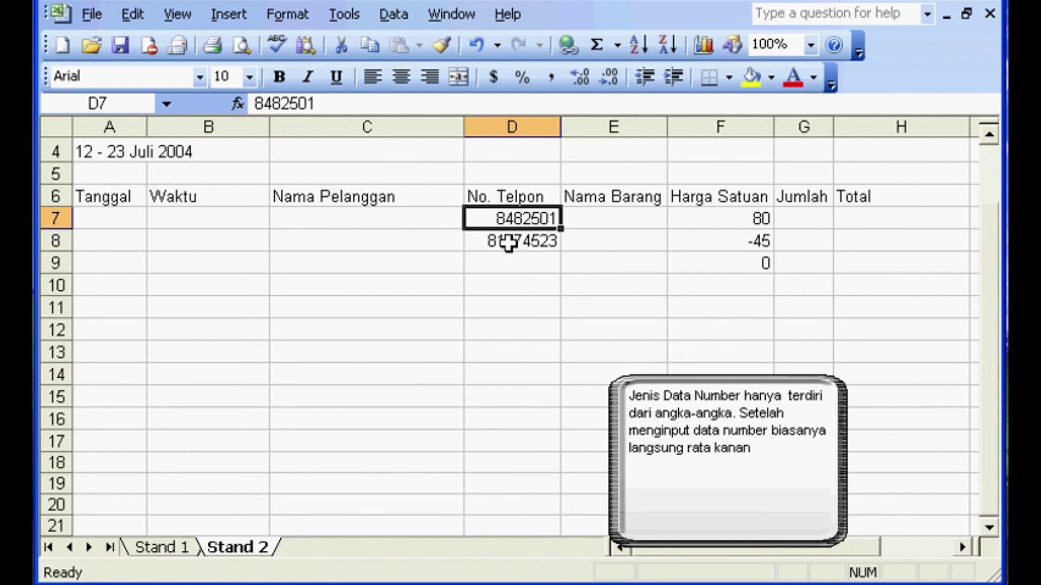
key(Delete)
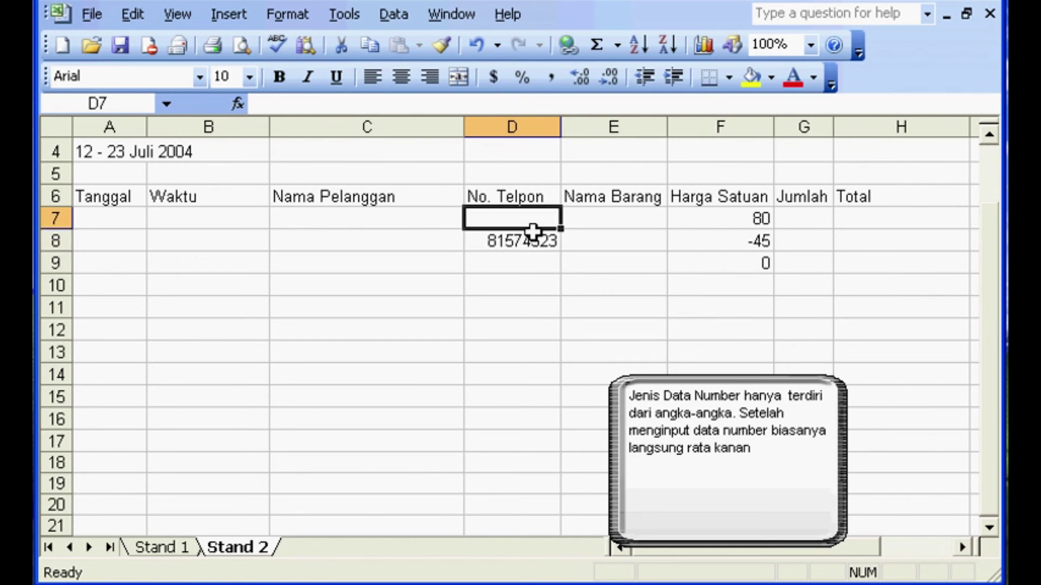
click(517, 238)
key(Delete)
click(525, 218)
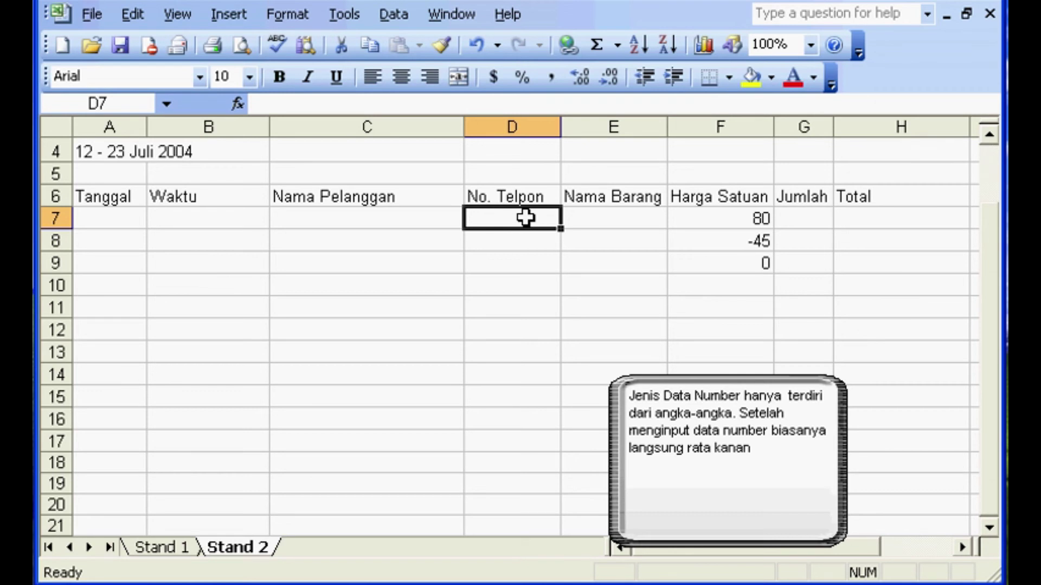
- Enter the two phone numbers in D7:D8 with a leading apostrophe so they stay text
text(')
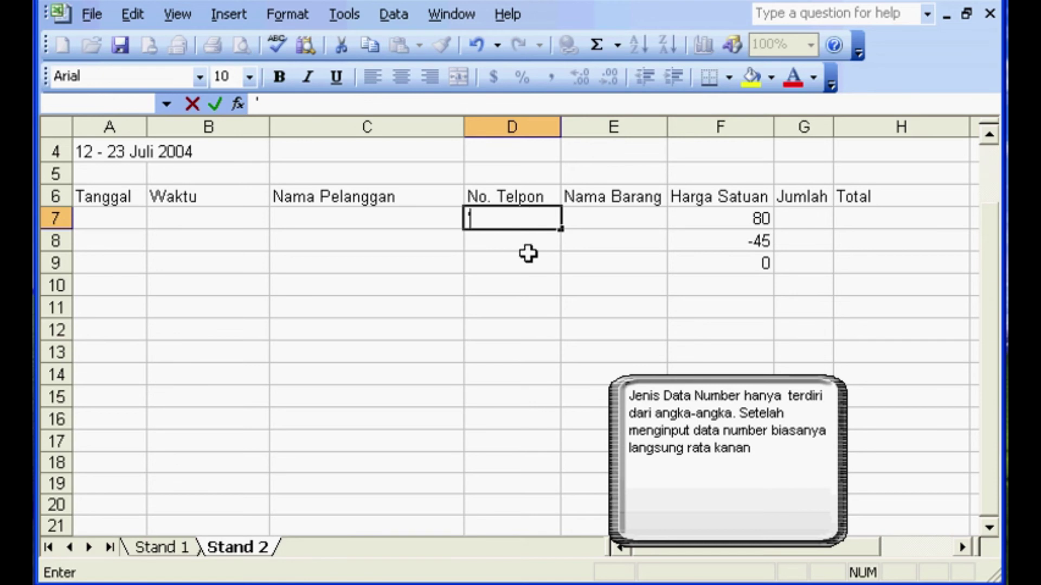
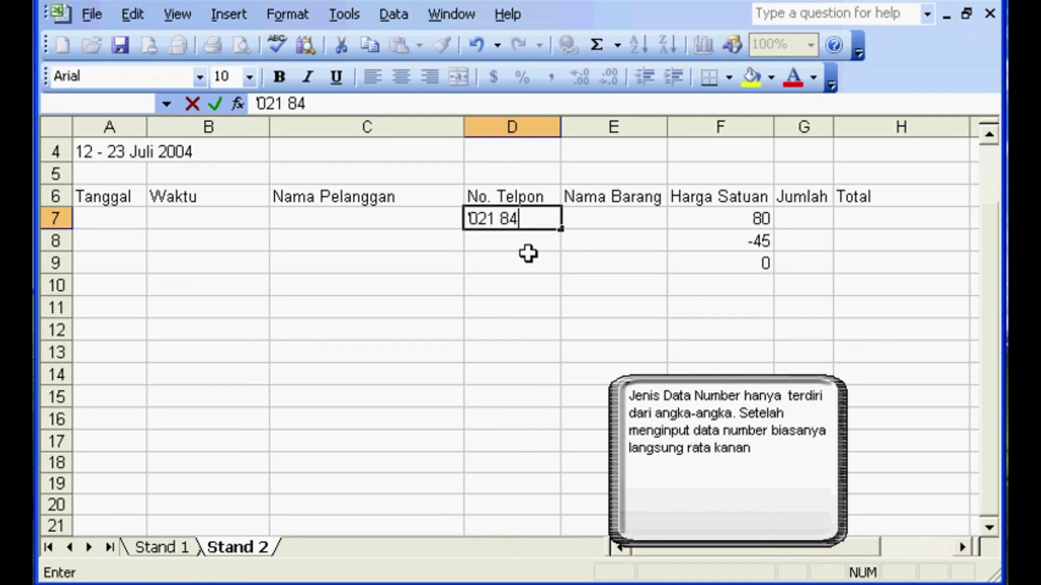
key(Return)
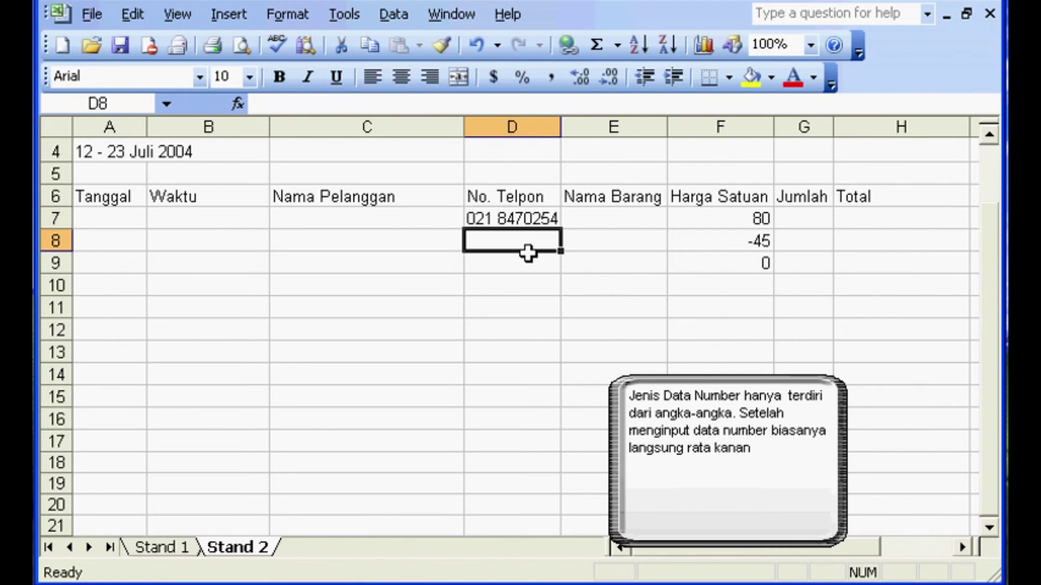
text(')
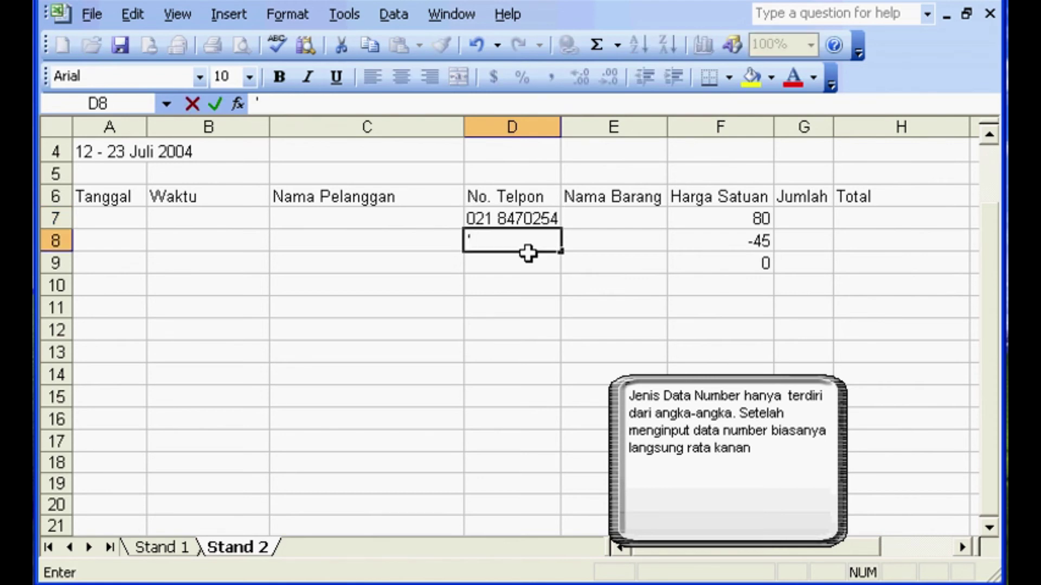
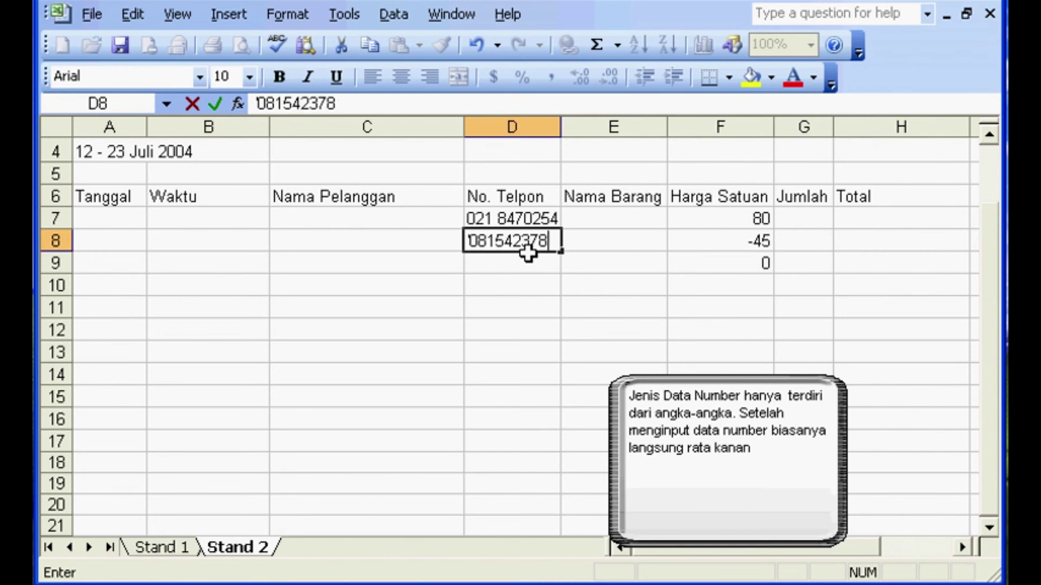
key(Return)
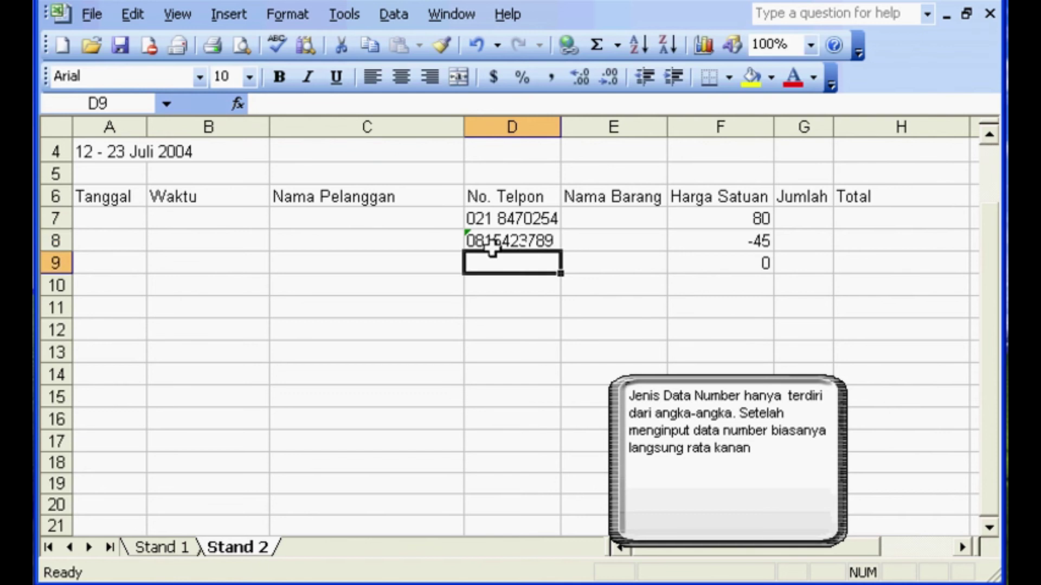
click(528, 236)
click(499, 283)
click(516, 223)
click(499, 266)
click(505, 237)
click(500, 263)
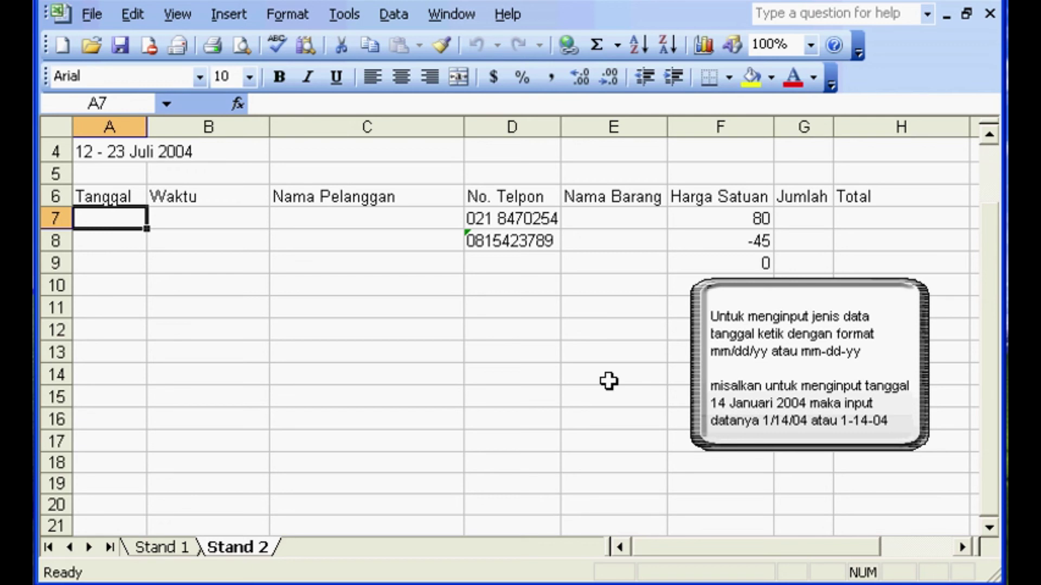
- Enter the date 1-14-04 in A7 and widen column A to show it fully
text(1)
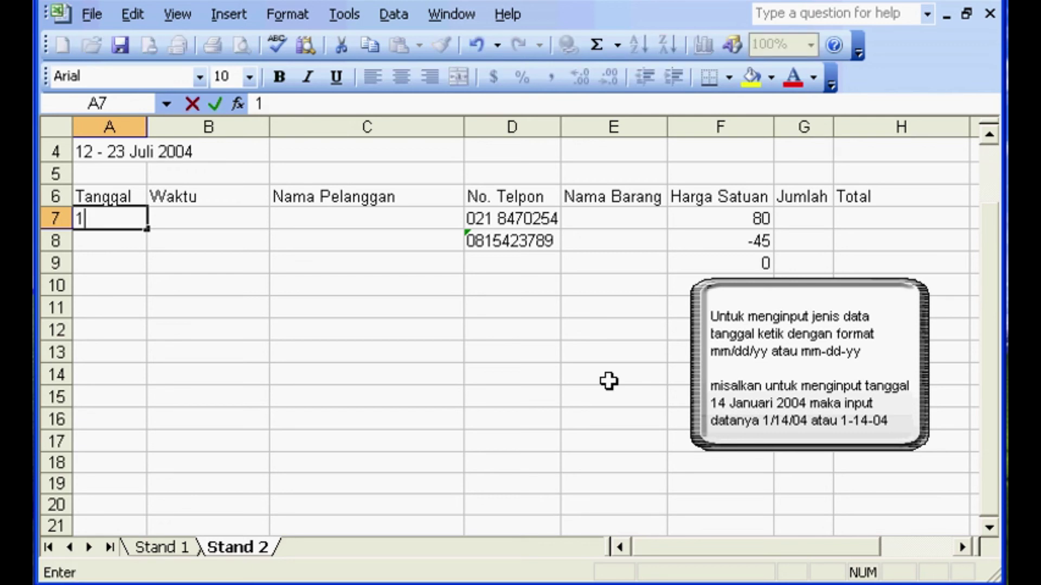
text(-14-04)
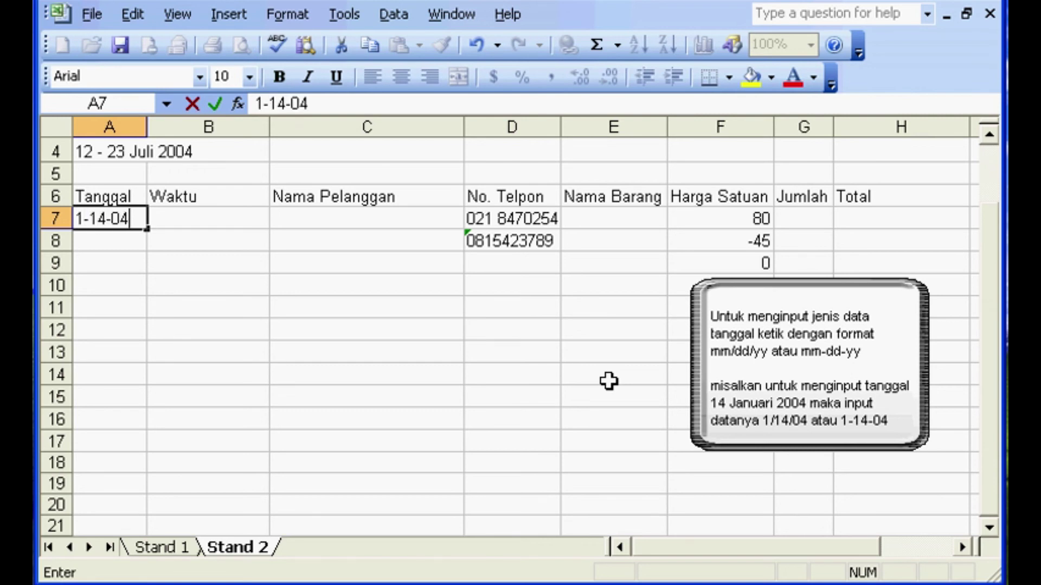
key(Return)
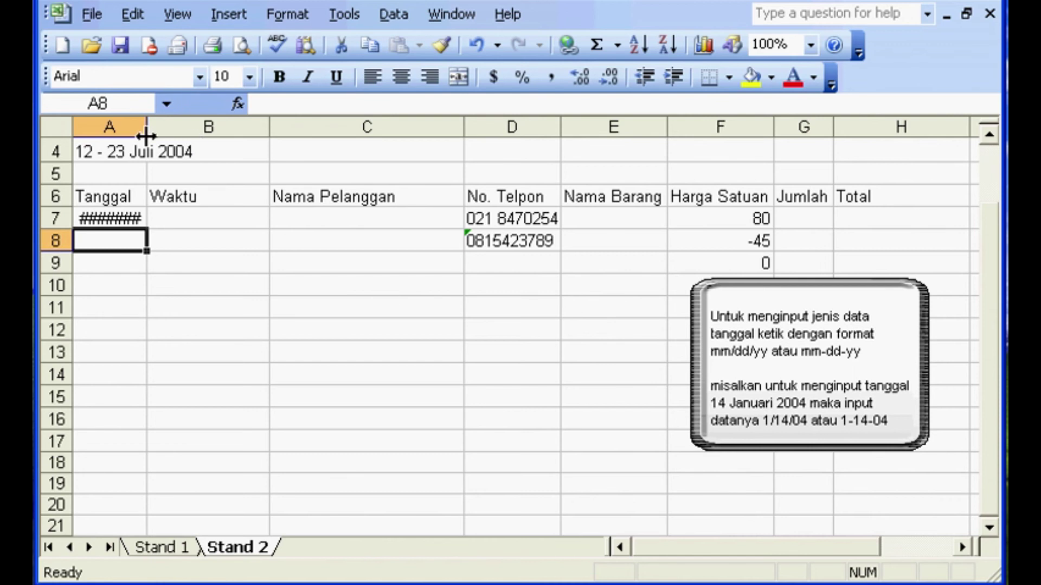
drag(148, 129, 163, 129)
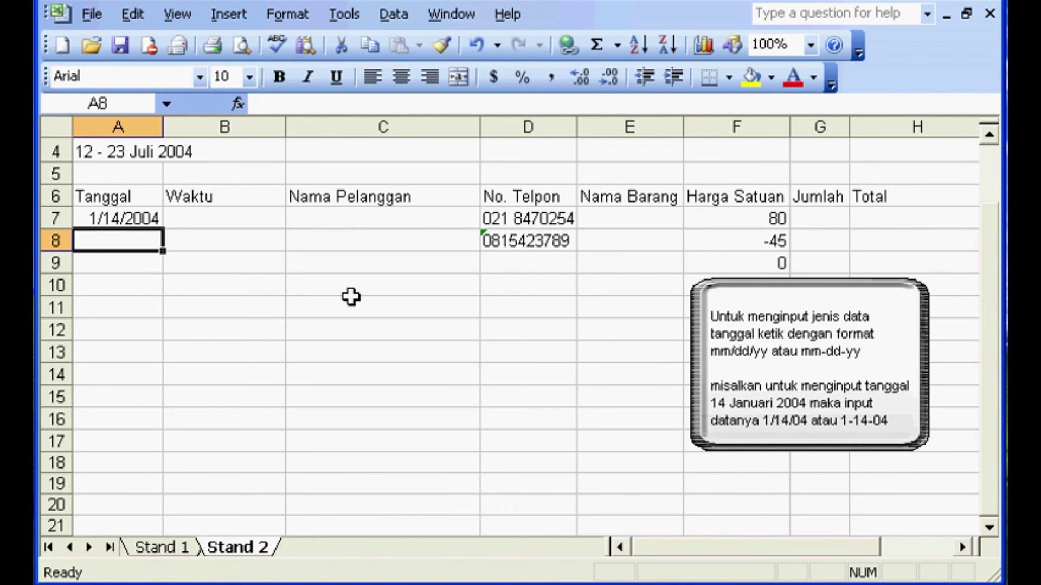
click(135, 220)
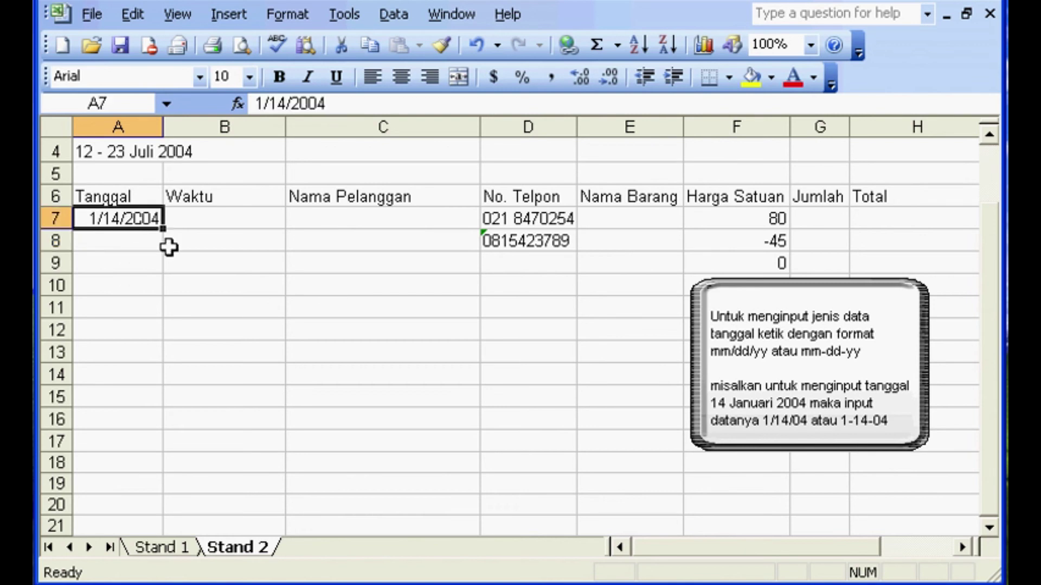
click(139, 248)
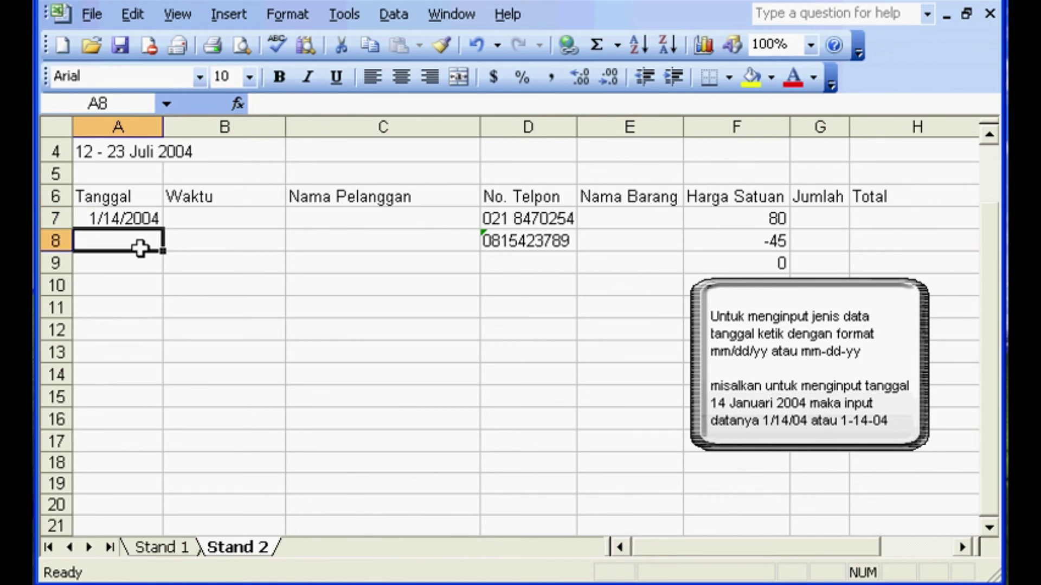
- Try the day-first date 14-1-04 in A8, then delete the incorrect entry
text(1)
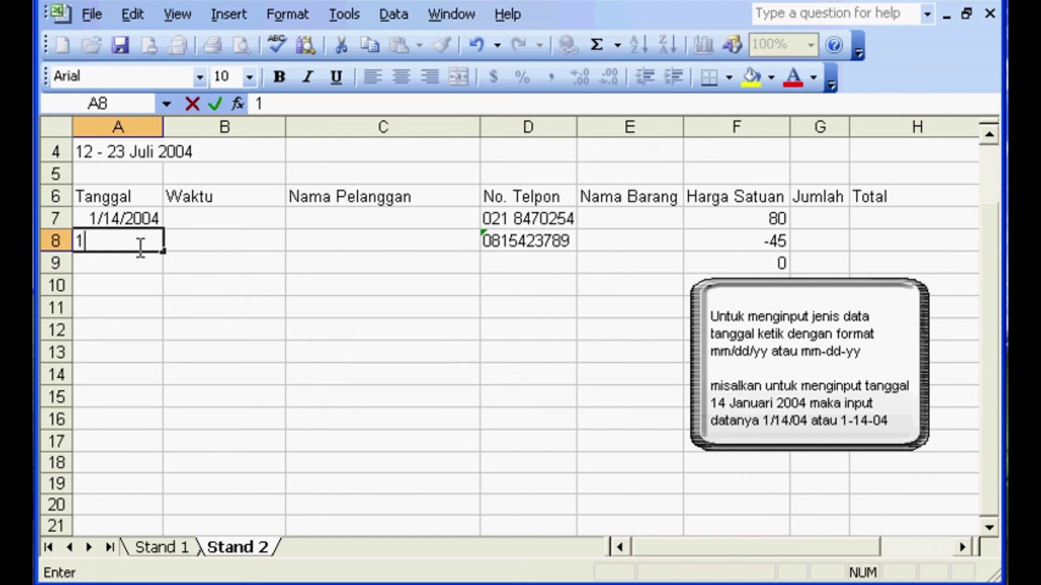
text(4-1-04)
key(Return)
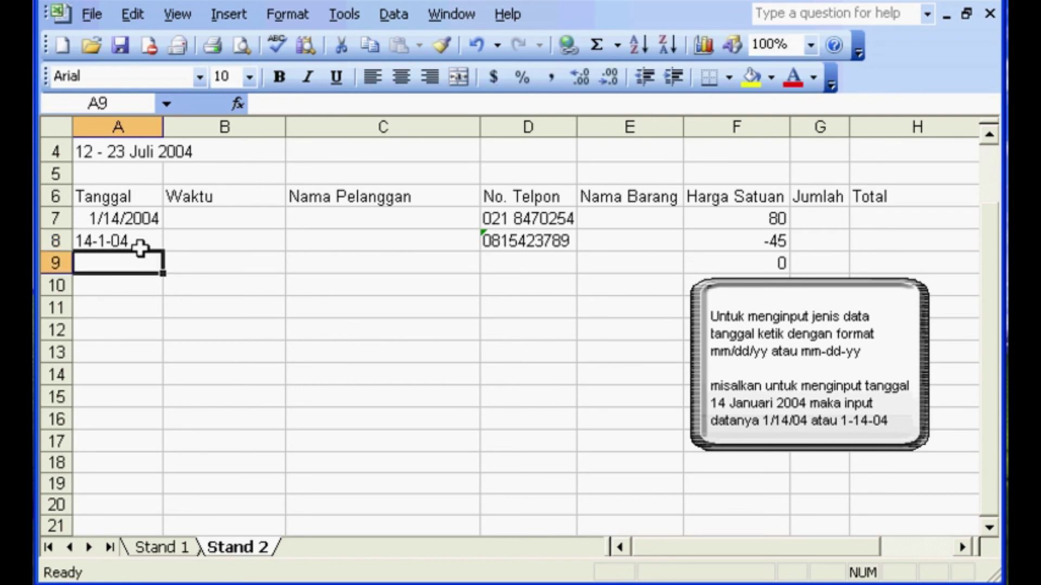
click(115, 244)
click(114, 287)
click(116, 239)
click(119, 263)
click(120, 239)
click(119, 263)
click(124, 241)
key(Delete)
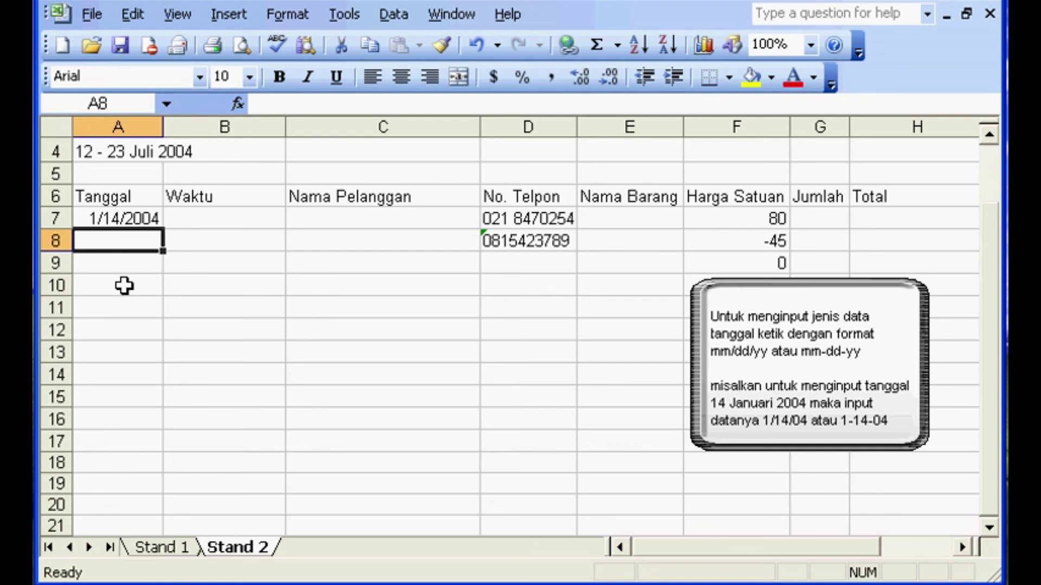
- Re-enter A8 as 1-14-04, fixing a mistyped year, and check the stored date
text(1)
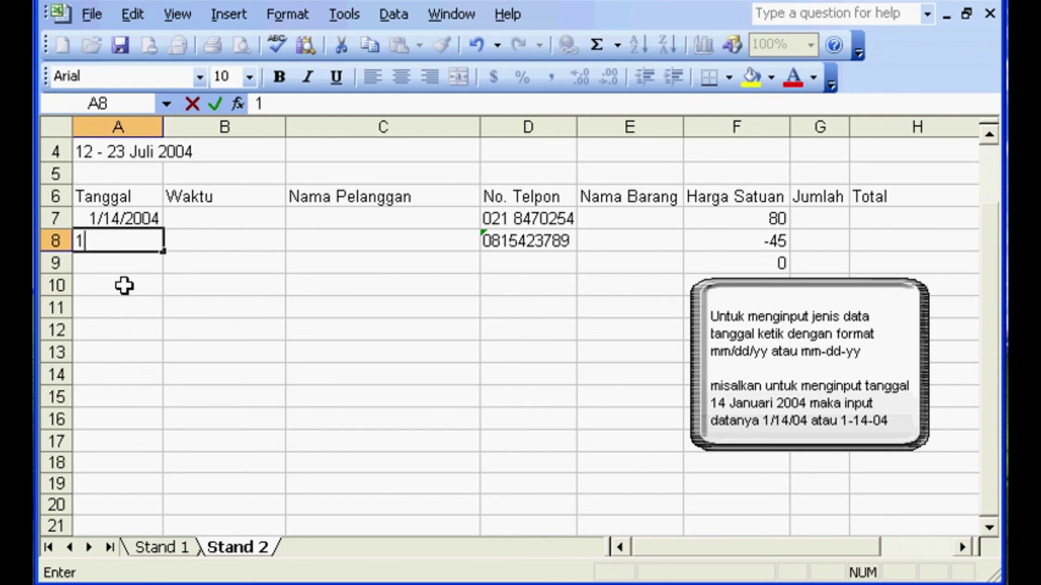
text(-14-200)
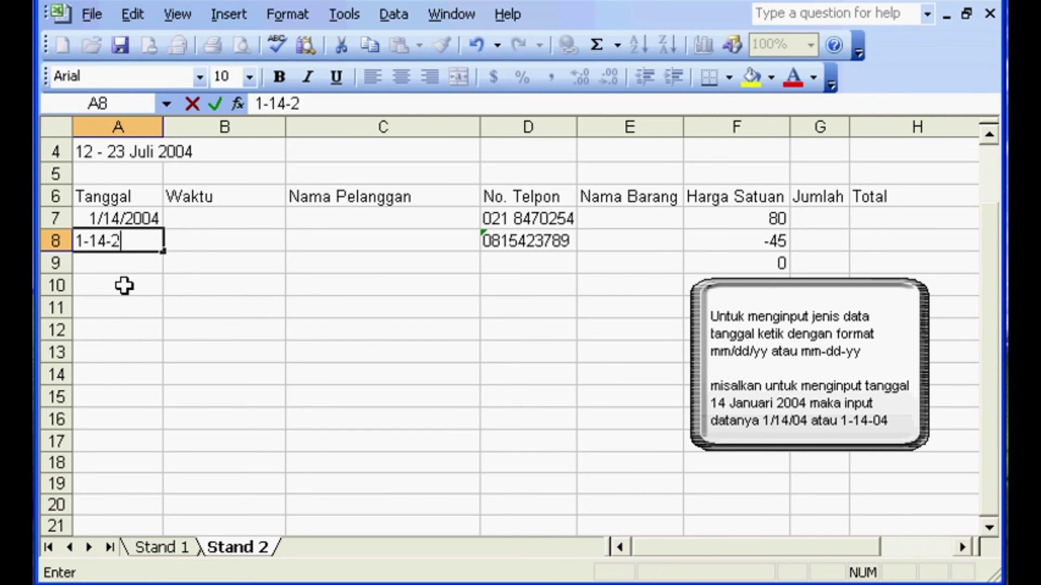
key(BackSpace)
key(BackSpace)
key(BackSpace)
text(04)
key(Return)
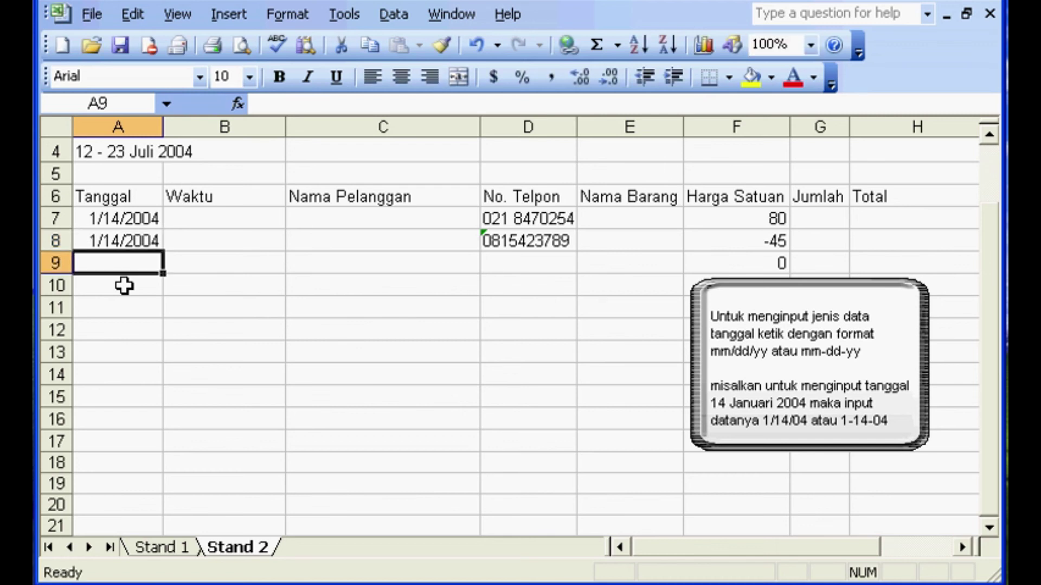
click(130, 238)
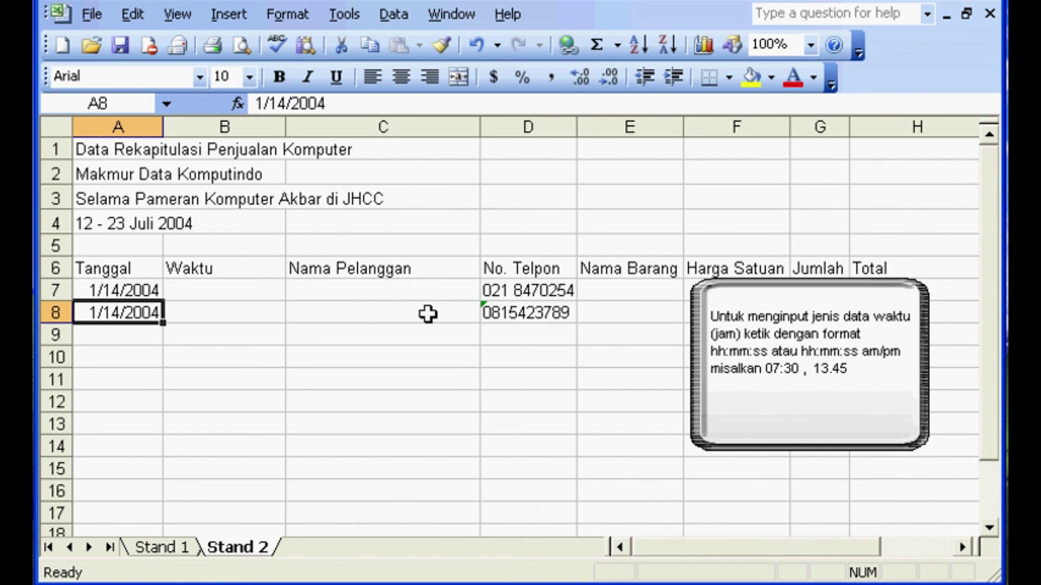
- Enter the times 07:30:45 in B7 and 13:45:00 in B8 under Waktu
click(245, 289)
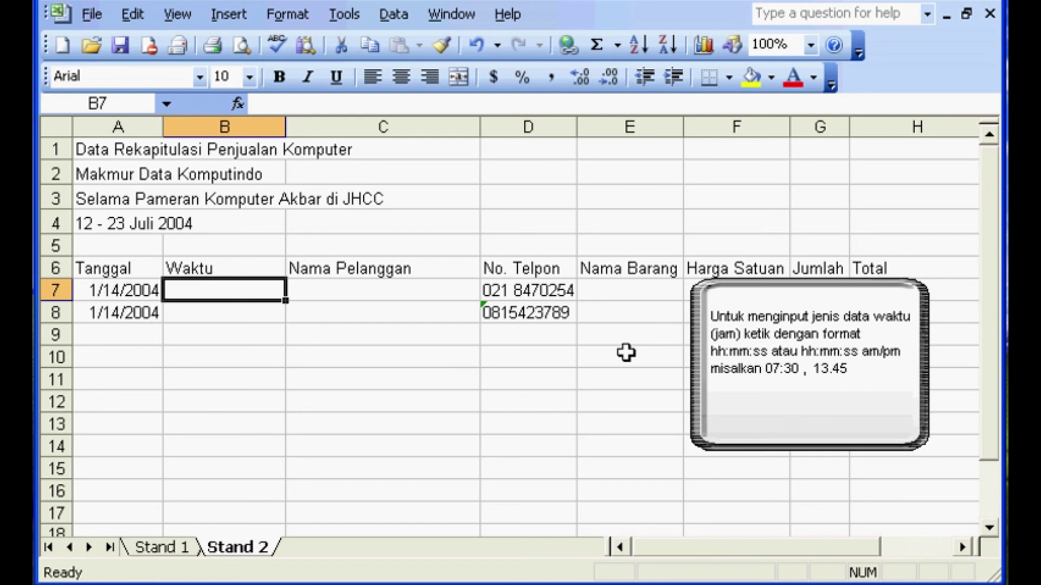
text(07)
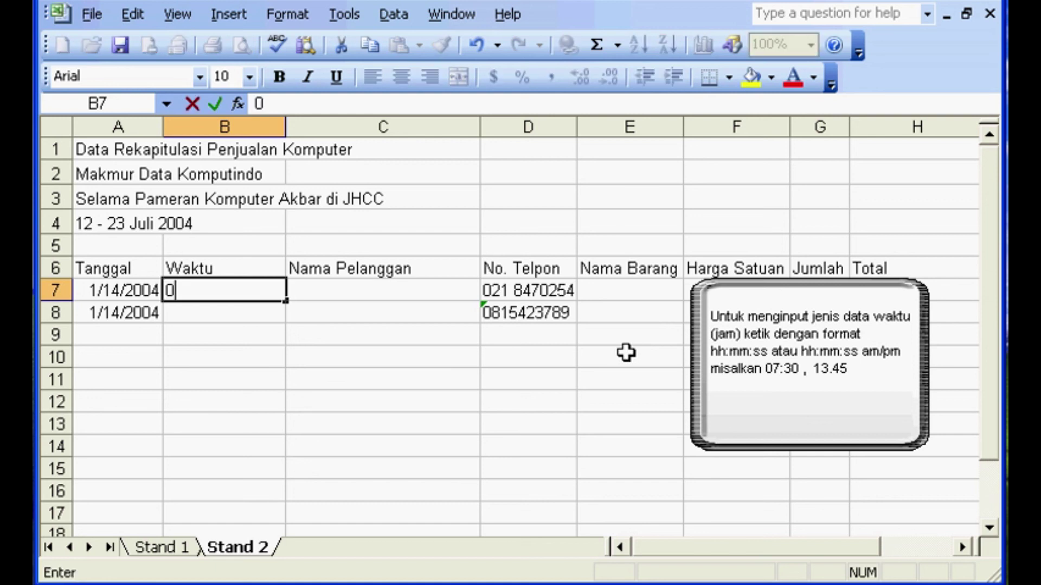
text(:30)
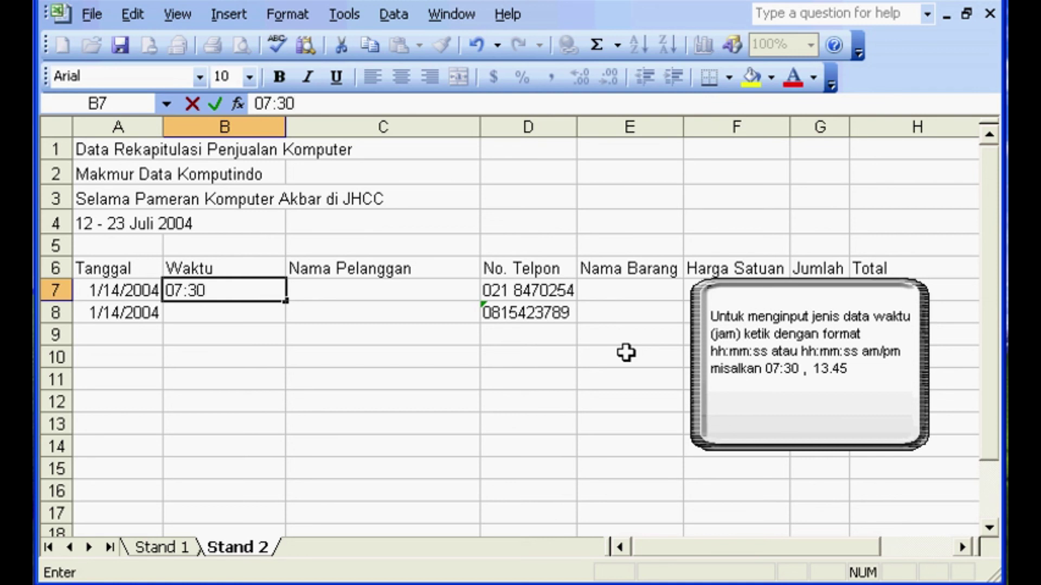
text(:45)
key(Return)
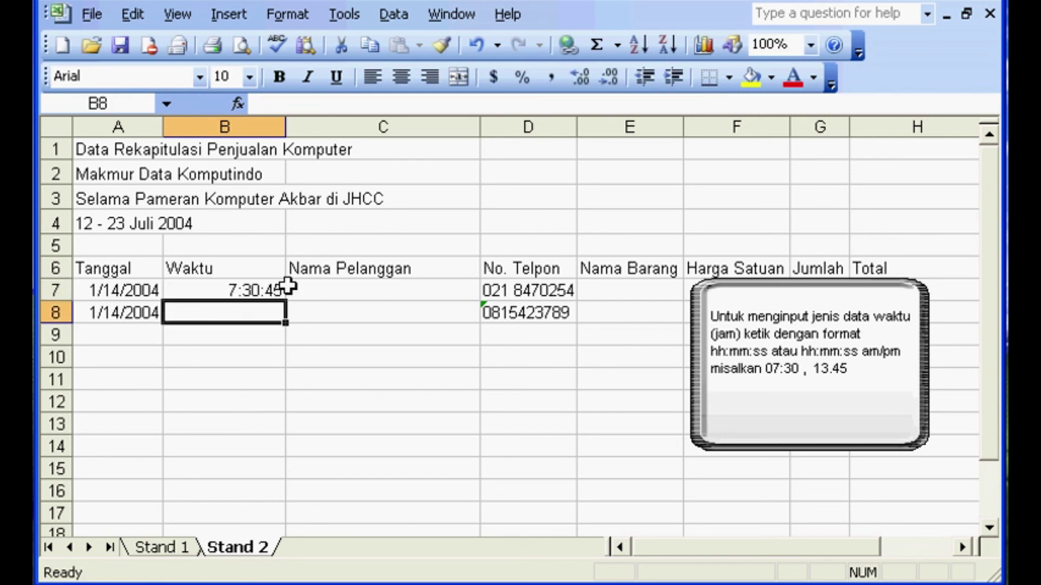
text(13)
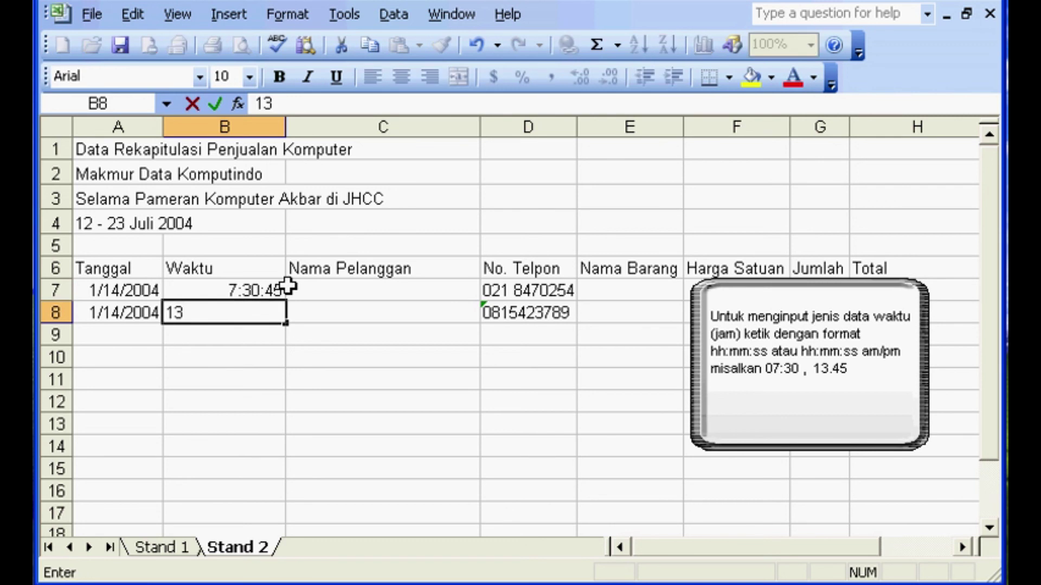
text(:45:00)
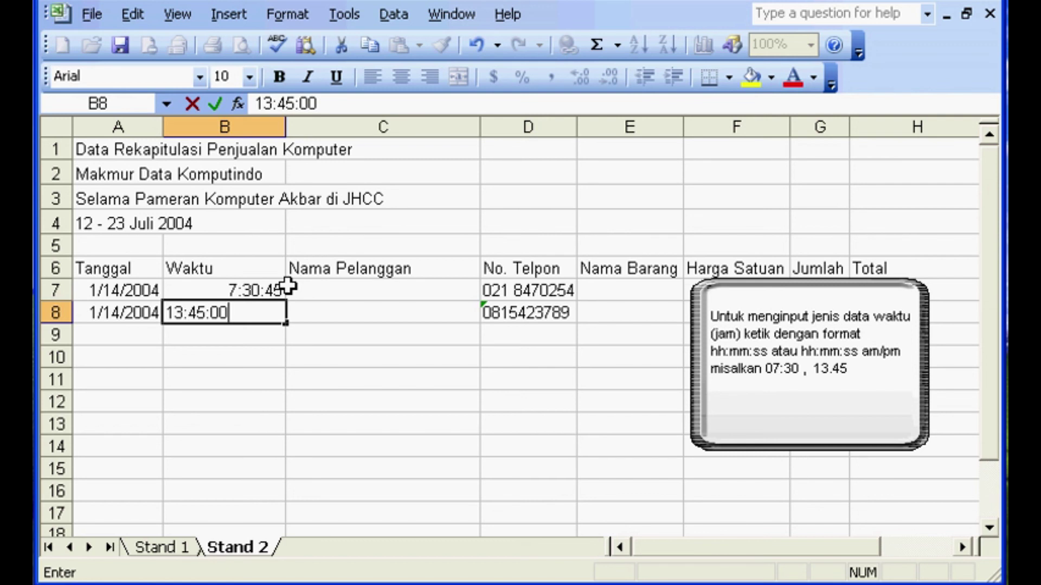
key(Return)
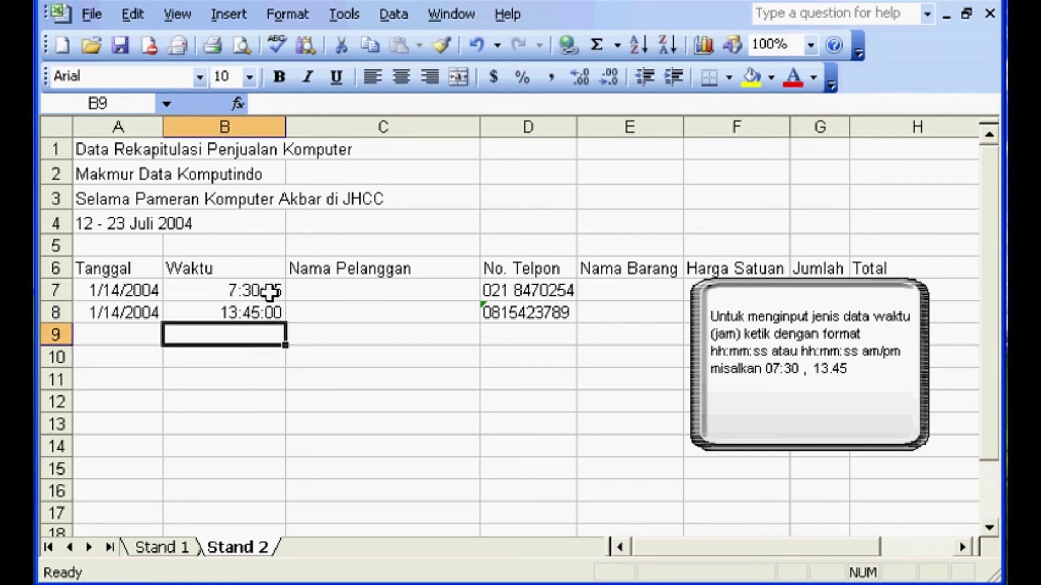
- Enter 02:21:00 AM as the time in B9
text(2:)
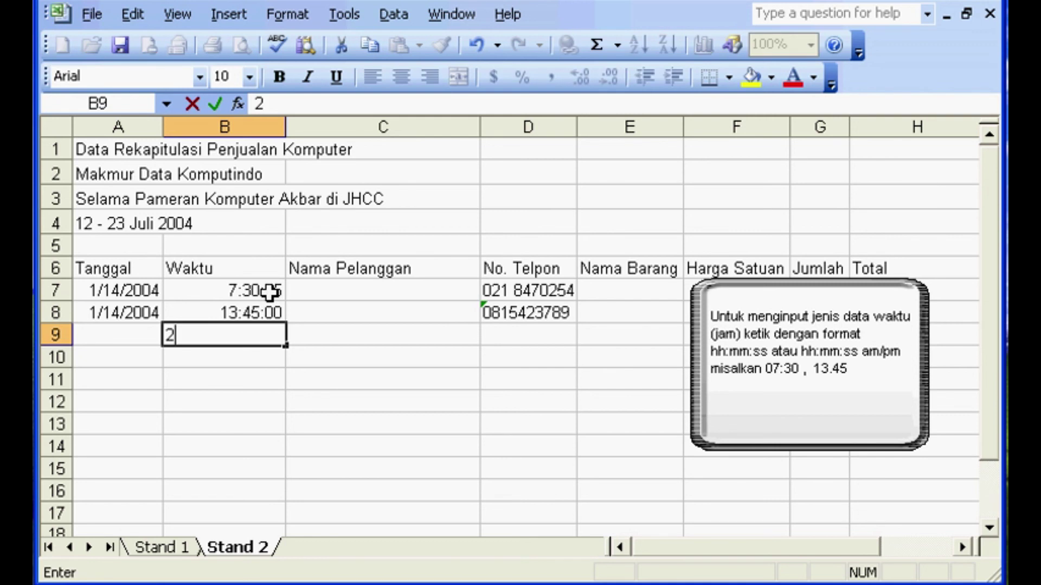
key(BackSpace)
key(BackSpace)
text(02:21)
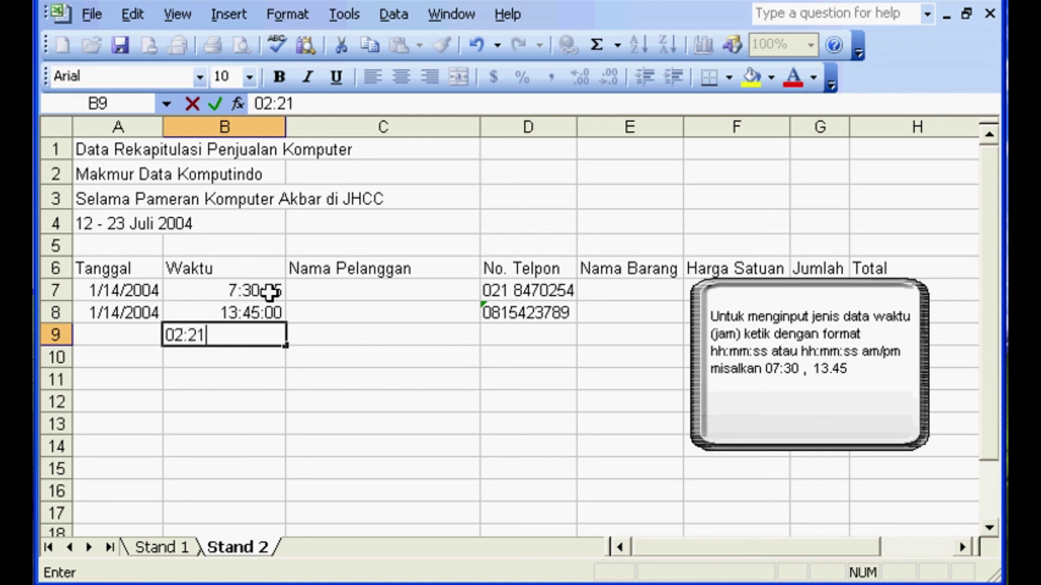
text(:00 AMp)
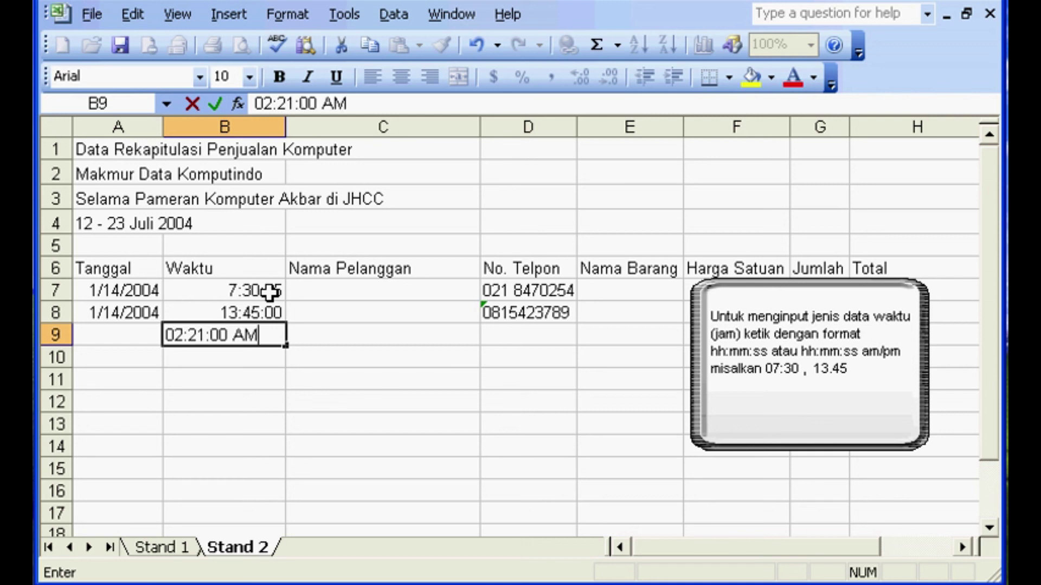
key(BackSpace)
key(Return)
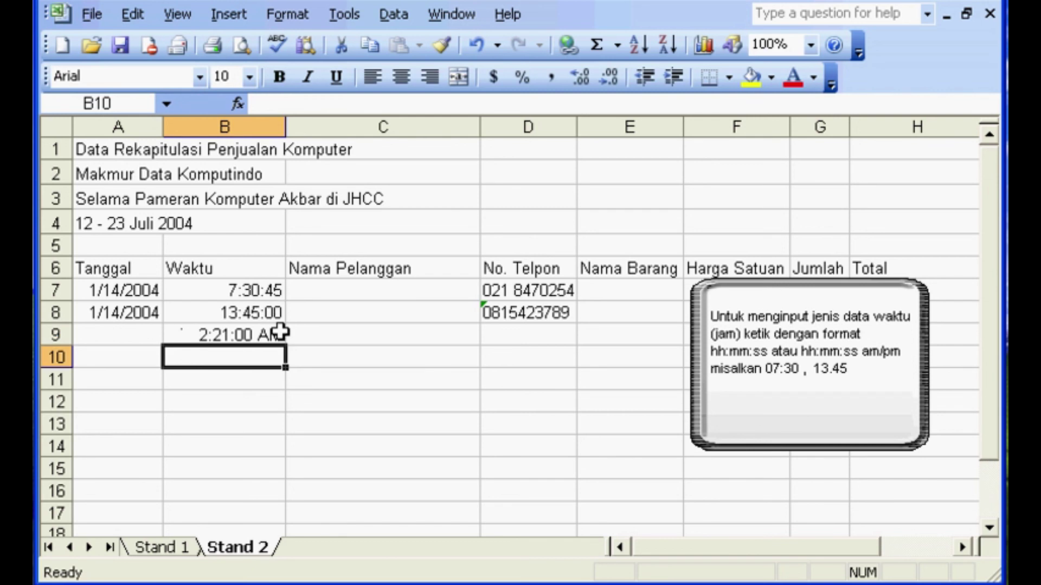
- Correct B9 in the formula bar so it reads 2:21:00 PM
click(272, 333)
click(347, 99)
key(BackSpace)
key(BackSpace)
key(BackSpace)
text(Pm)
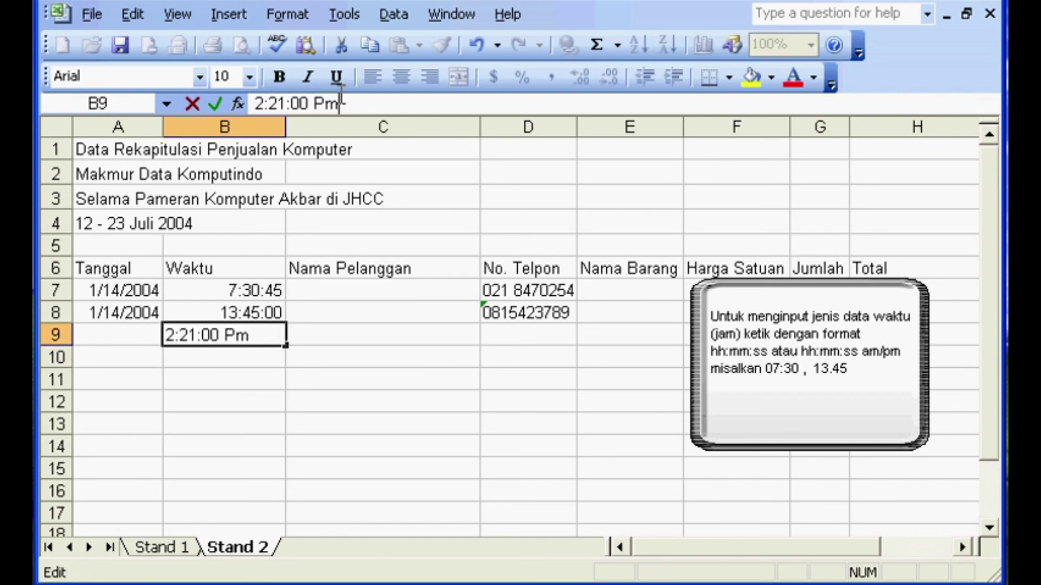
key(BackSpace)
text(M)
key(Return)
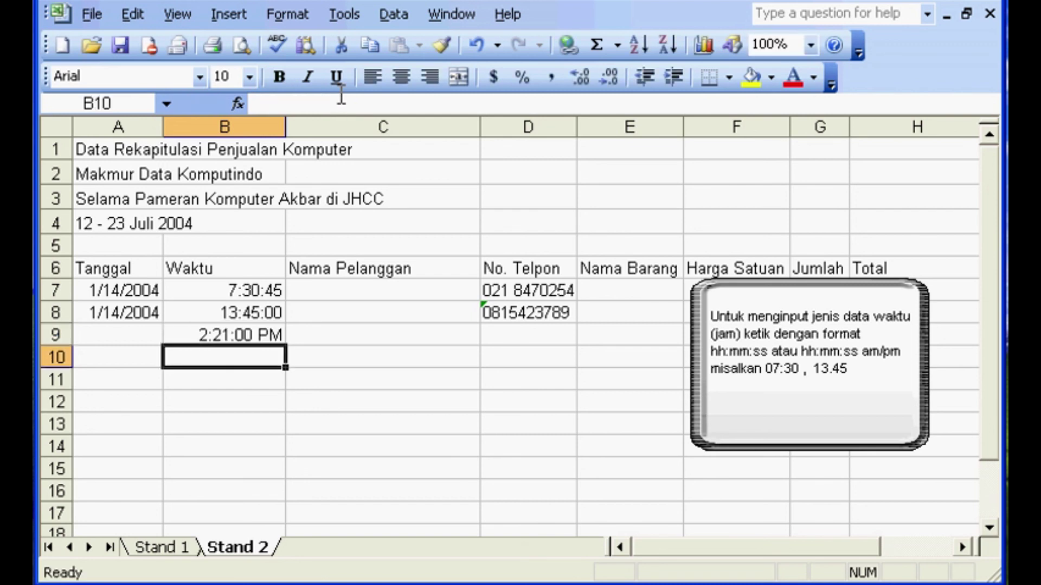
- Compare the stored times in B7:B9 (7:30:45 AM, 1:45:00 PM, 2:21:00 PM) and the date in A8
click(249, 331)
click(268, 312)
click(266, 337)
click(269, 312)
click(269, 336)
click(268, 312)
click(271, 293)
click(271, 313)
click(271, 337)
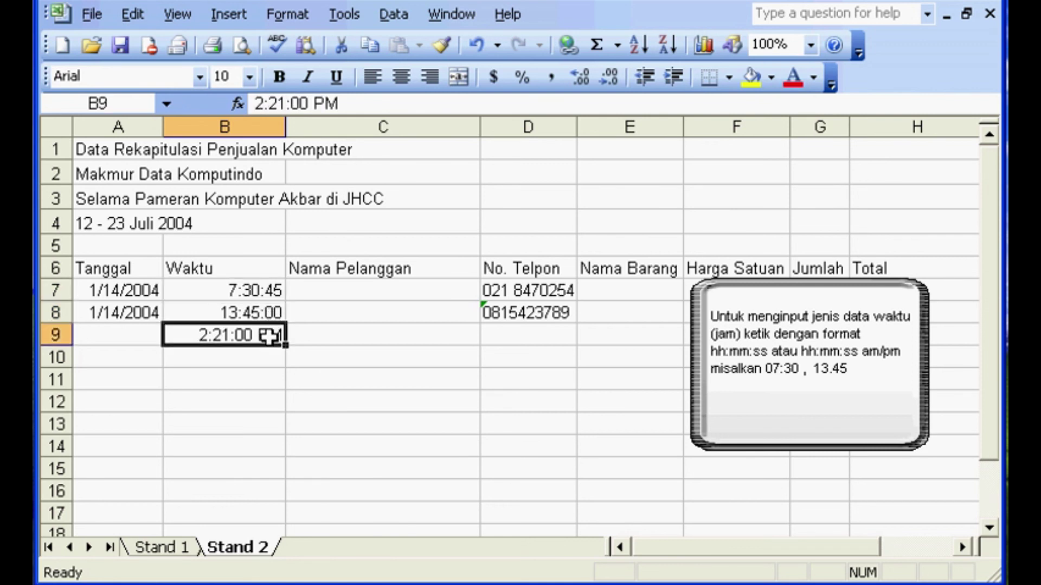
click(267, 311)
click(272, 291)
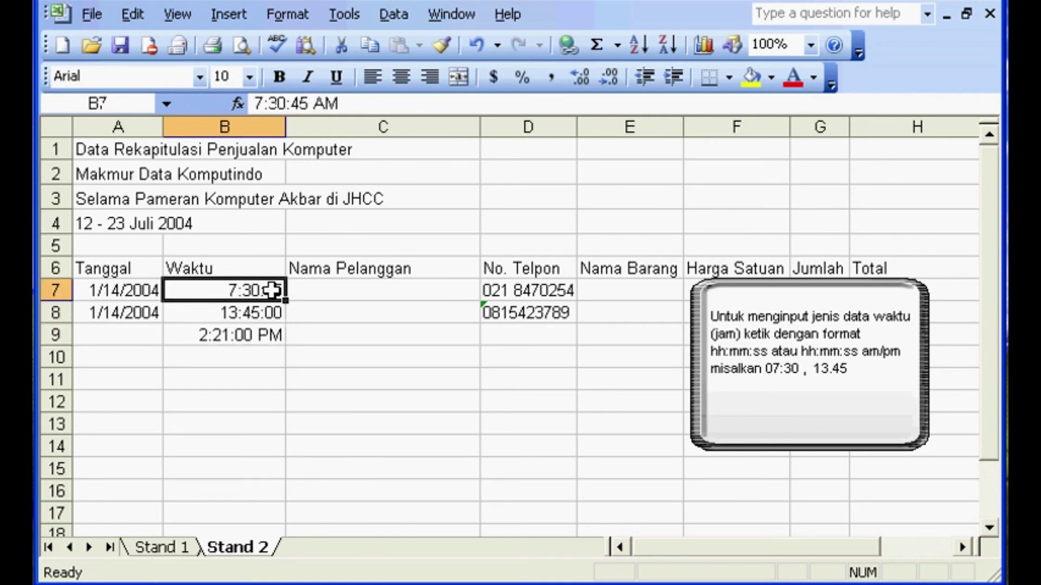
click(138, 310)
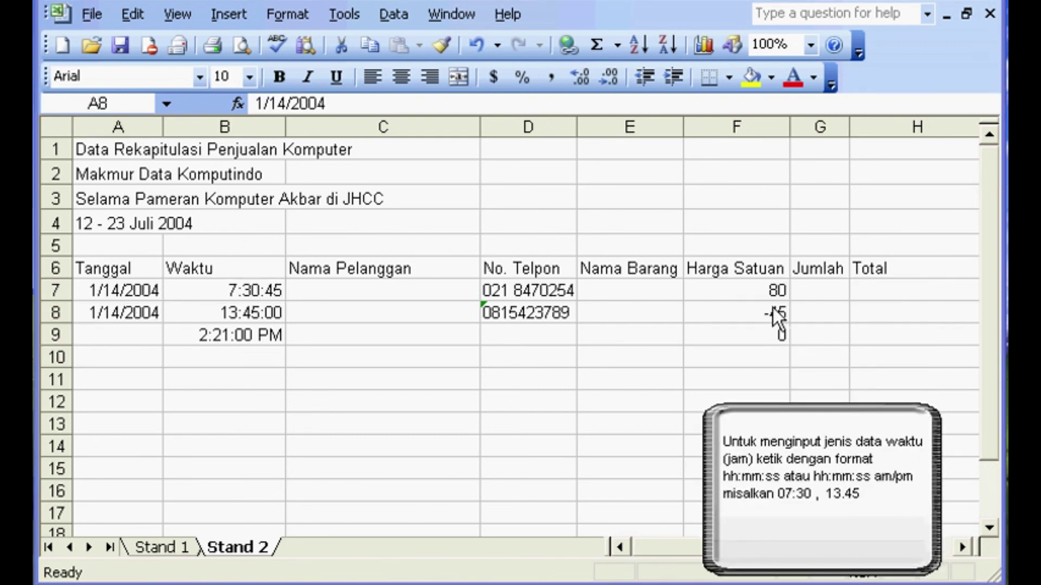
- Review the prices -45 and 80, then enter 2.5 as the price in F10
click(773, 307)
click(773, 296)
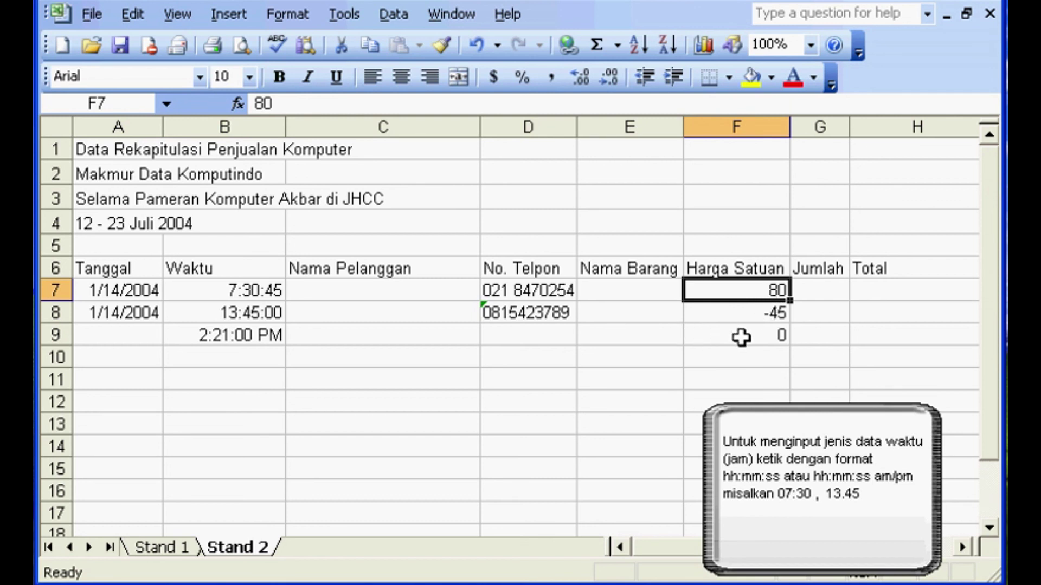
click(533, 267)
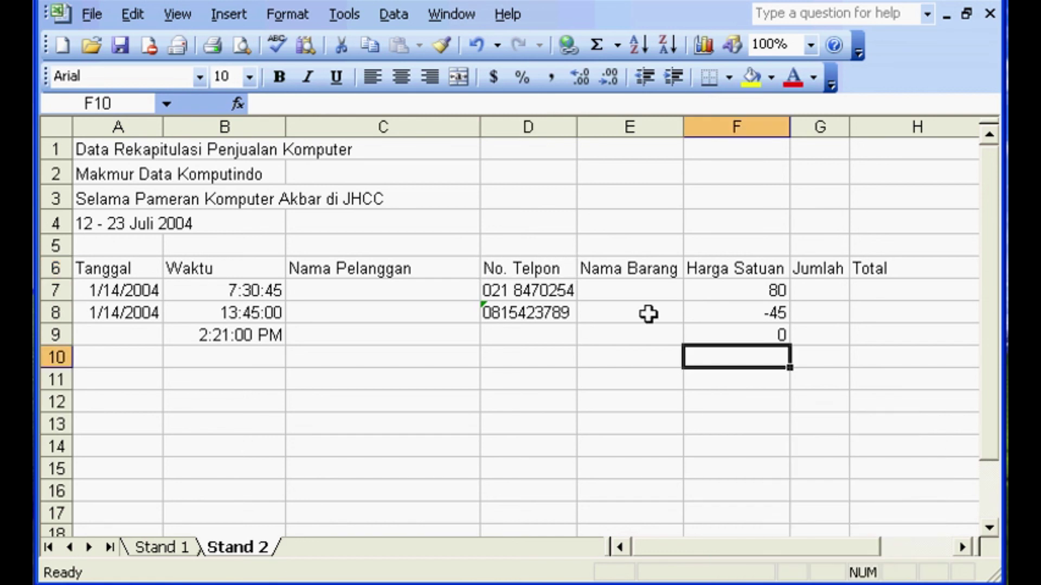
click(698, 397)
click(727, 360)
text(2.5)
key(Return)
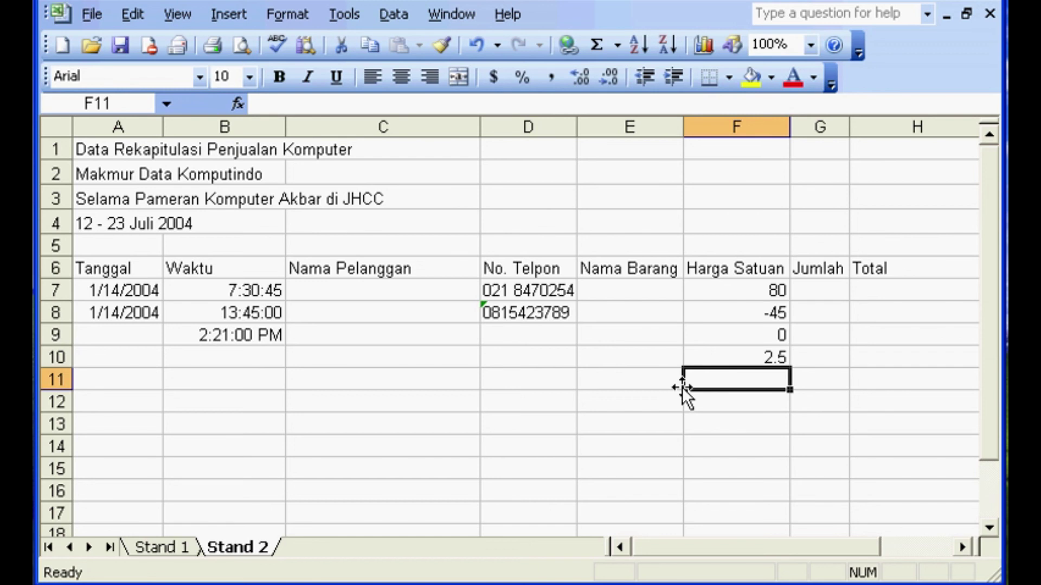
- Enter 2,5 in F11, inspect it, then clear F11
text(2,5)
key(Return)
click(717, 382)
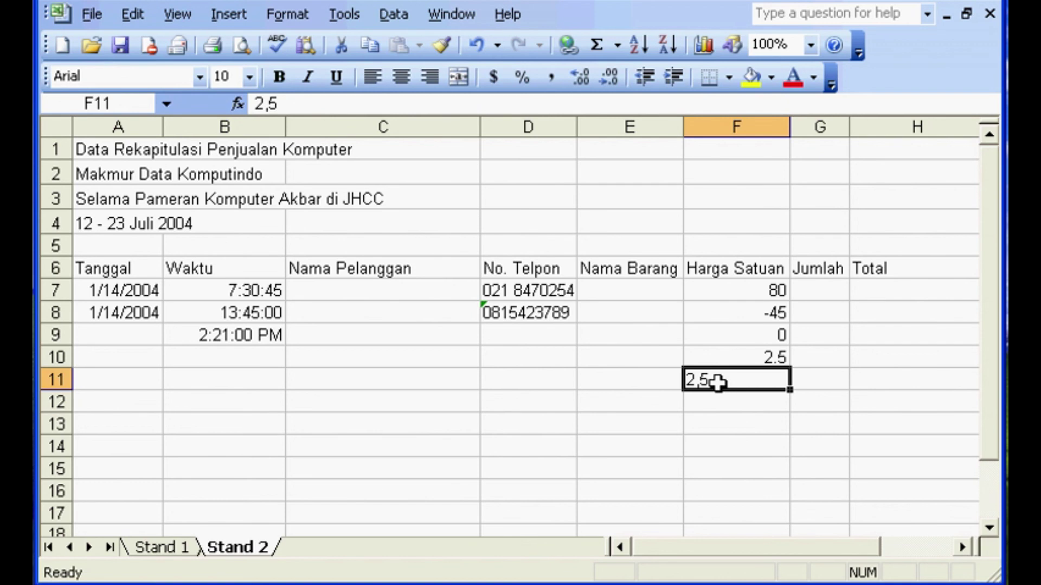
click(712, 401)
click(717, 384)
click(719, 400)
click(720, 383)
key(Delete)
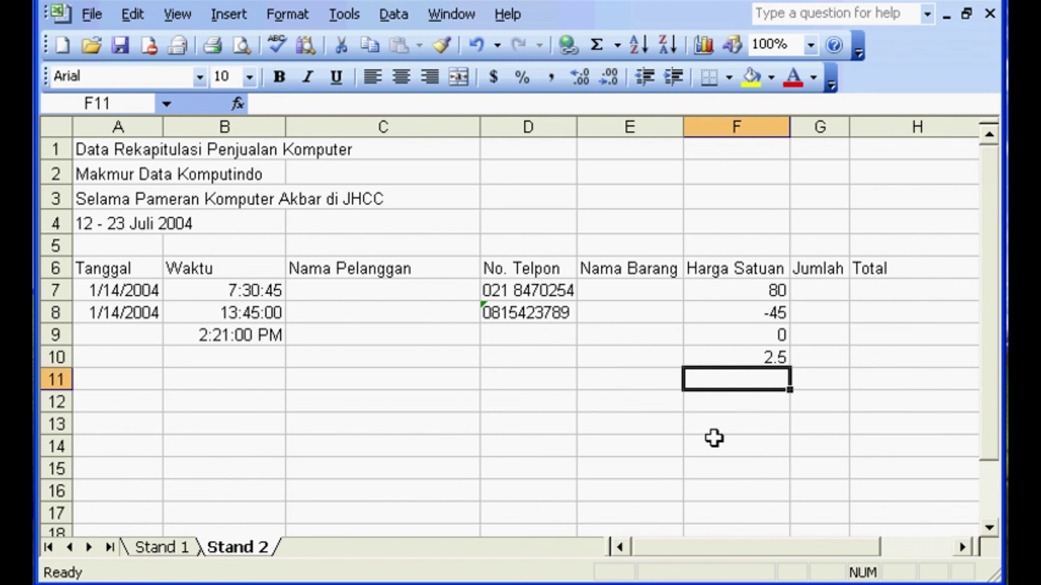
- Enter 5000 in F11, then edit it to 5.000, which Excel shows as 5
text(5)
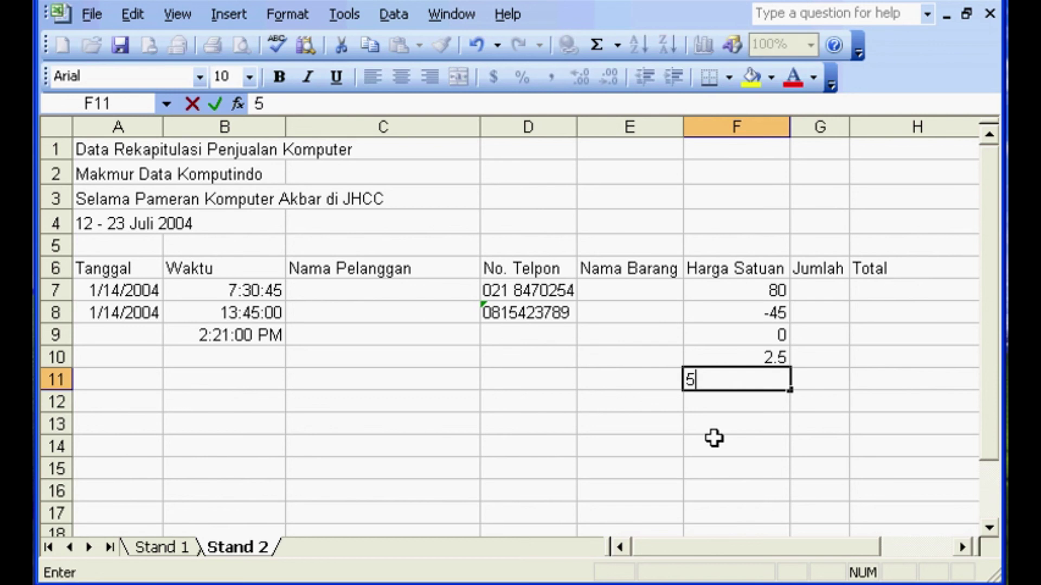
text(000)
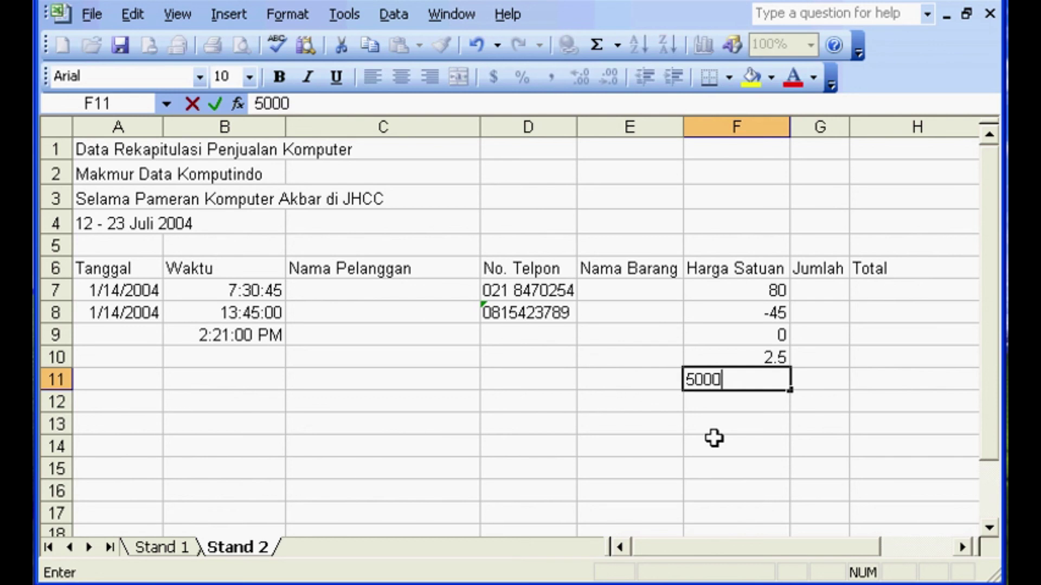
click(696, 379)
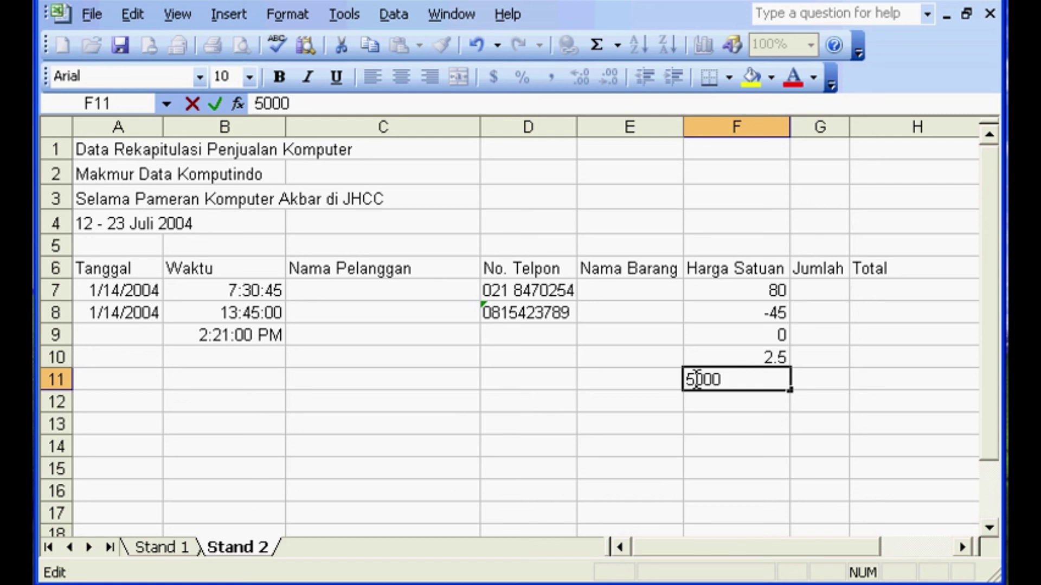
click(732, 379)
click(685, 380)
click(695, 380)
text(.)
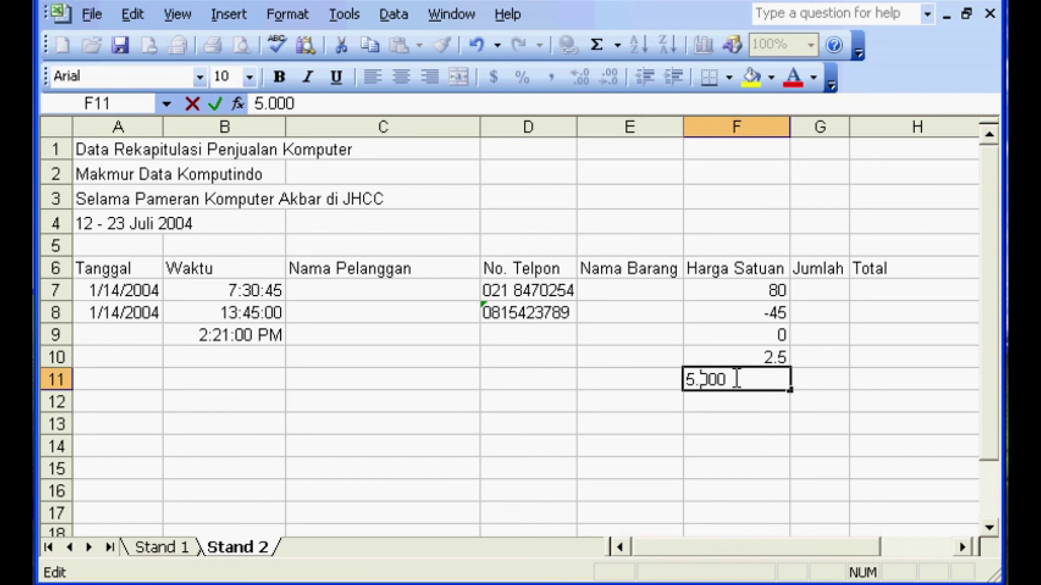
key(Return)
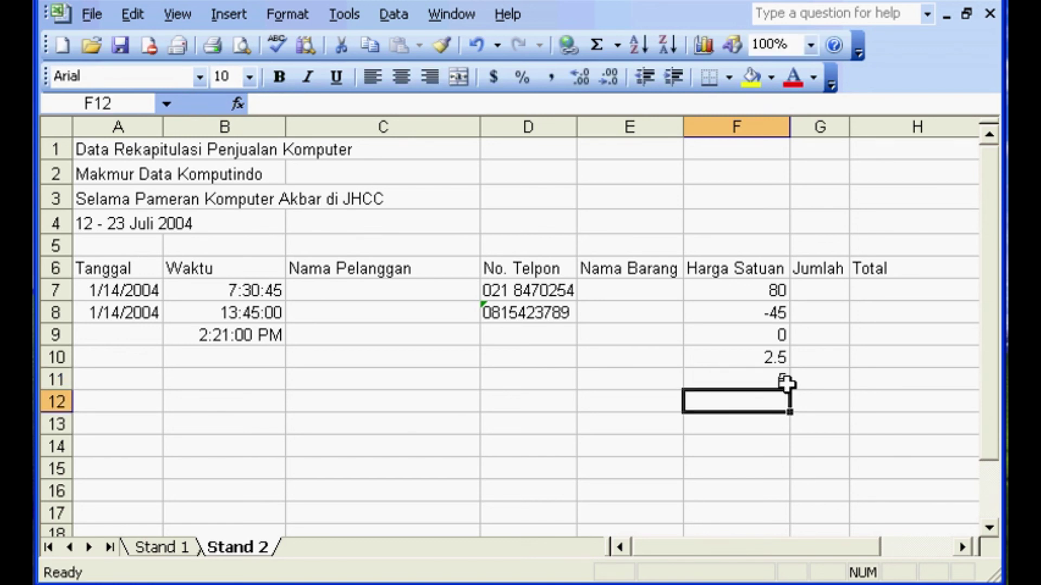
- Replace the value in F11 with 5000
click(773, 376)
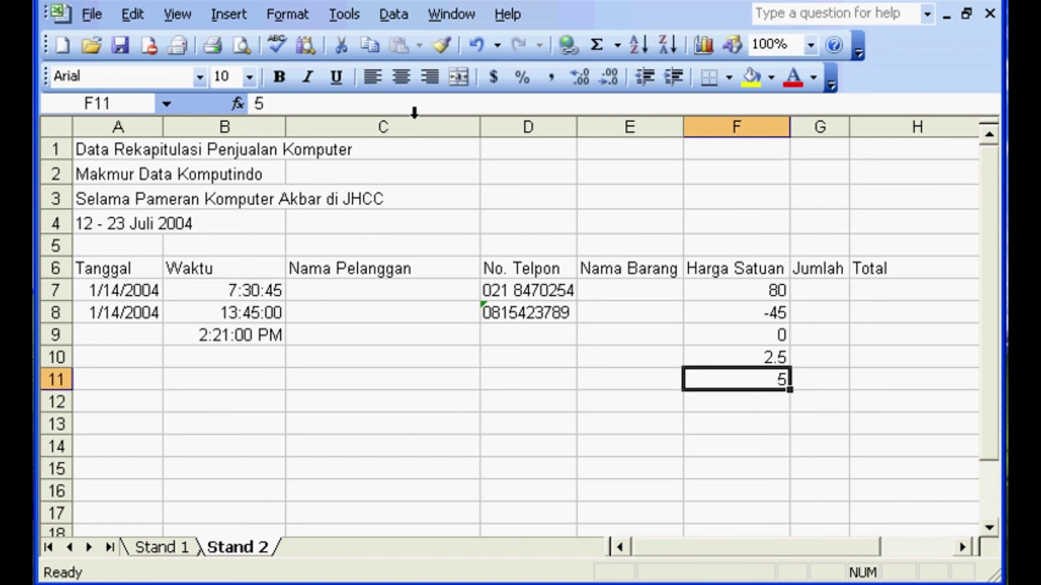
click(391, 120)
click(769, 379)
text(5000)
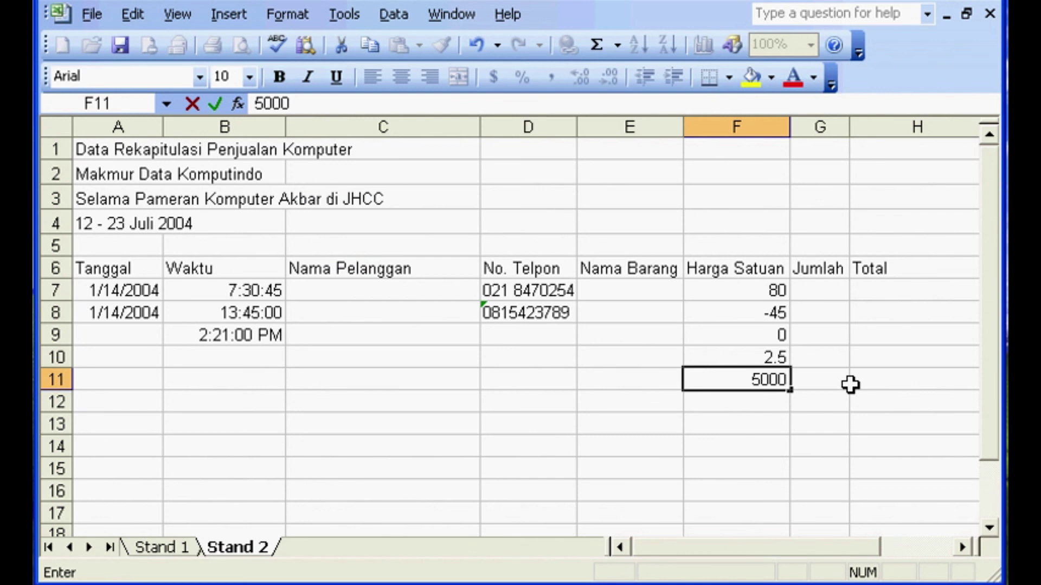
key(Return)
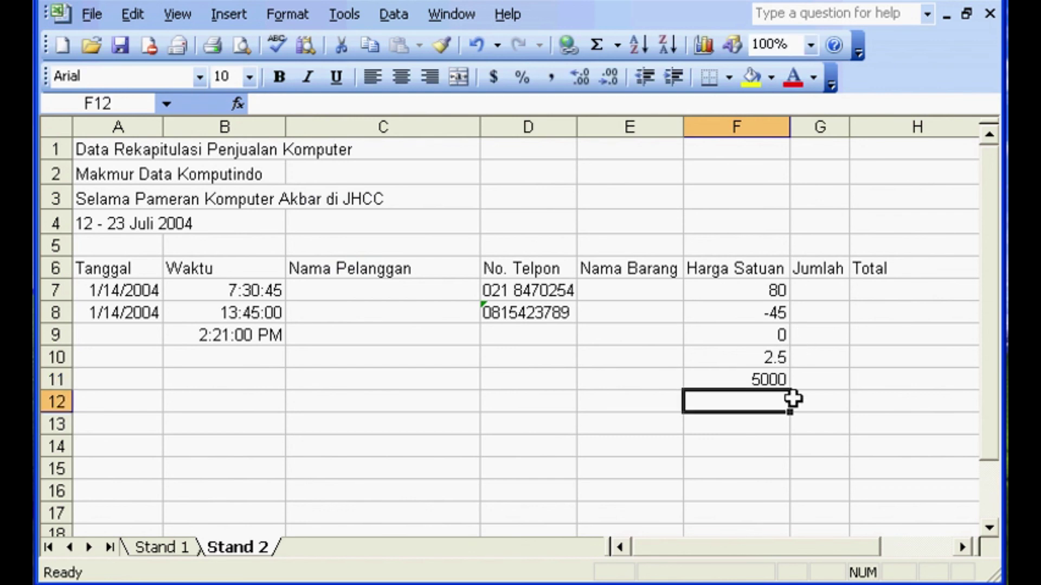
click(739, 386)
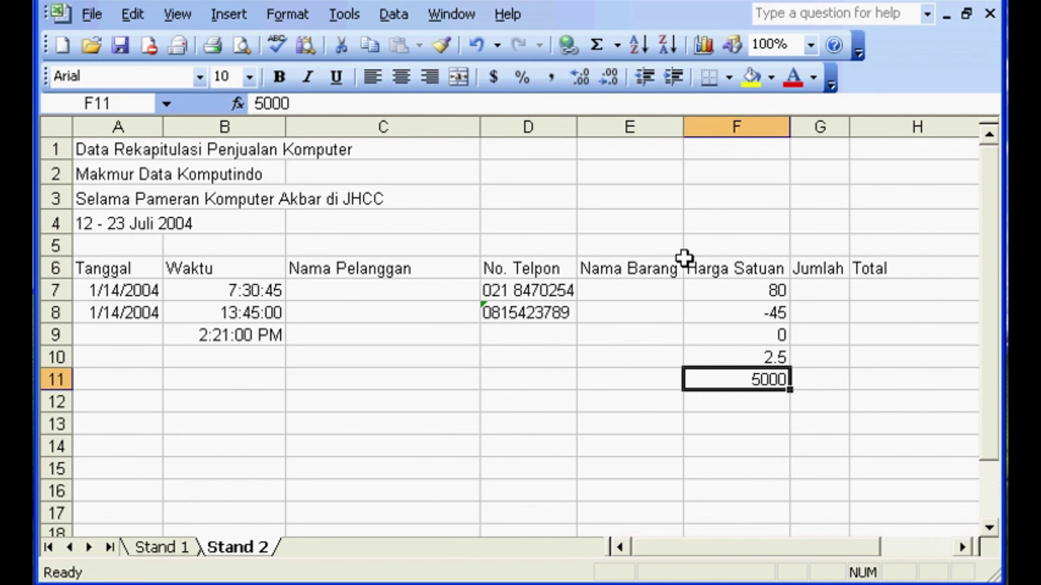
click(353, 378)
click(381, 332)
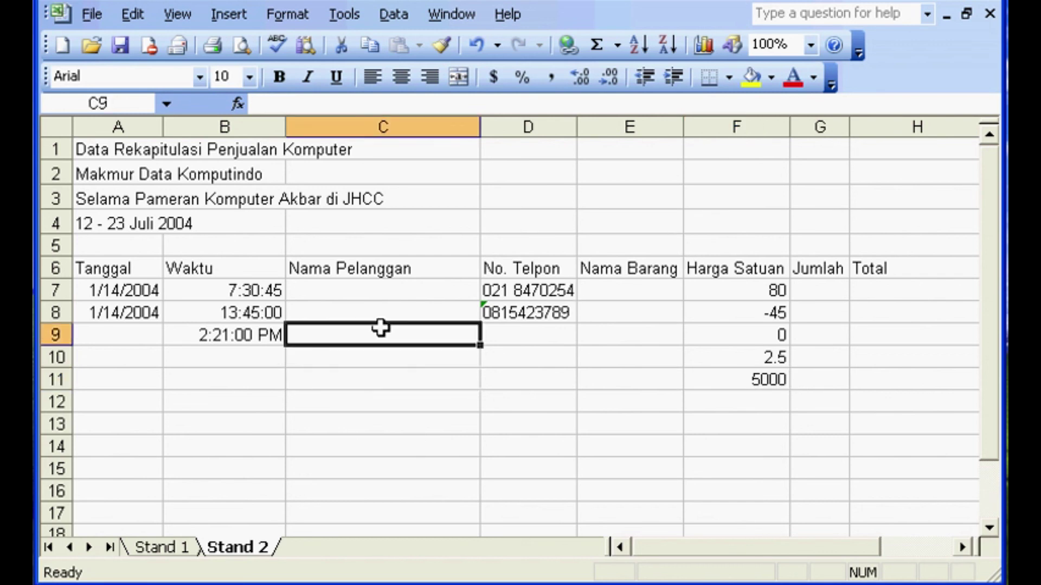
click(383, 299)
click(446, 326)
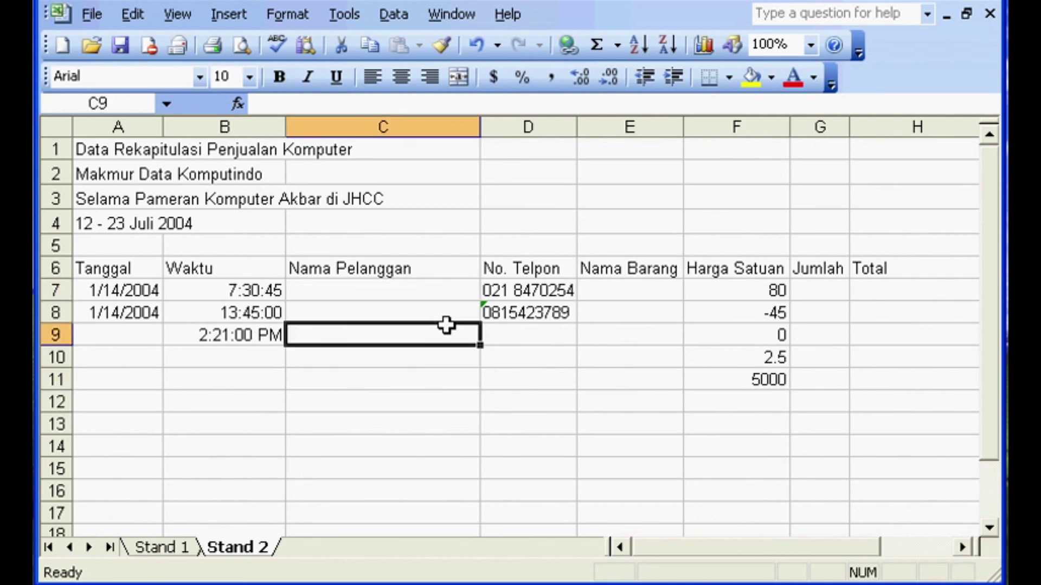